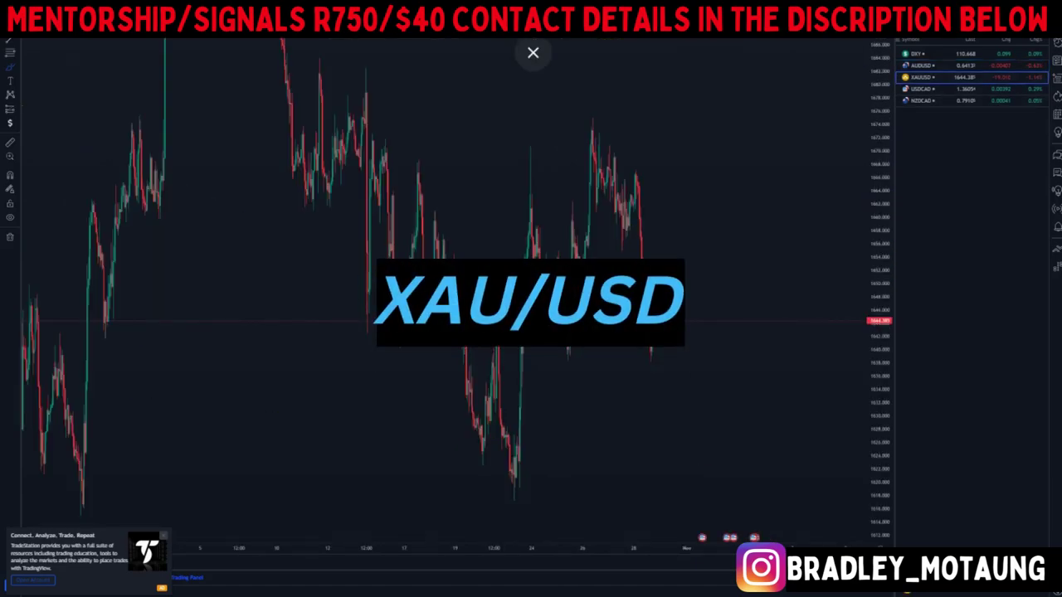
# Switch the XAUUSD chart to the weekly timeframe and reset the chart view.
pyautogui.click(249, 13)
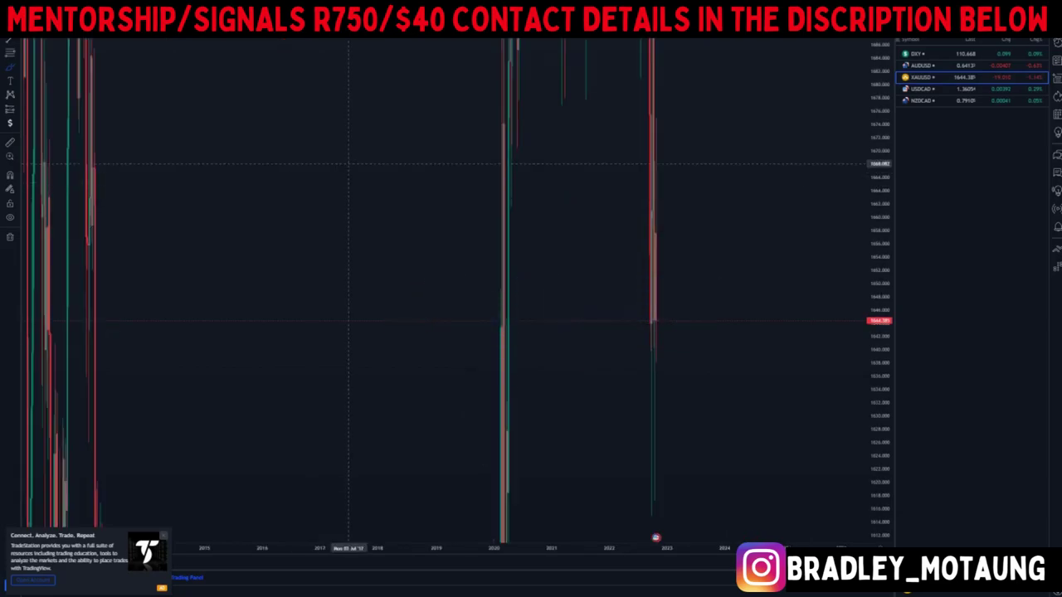
pyautogui.rightClick(409, 145)
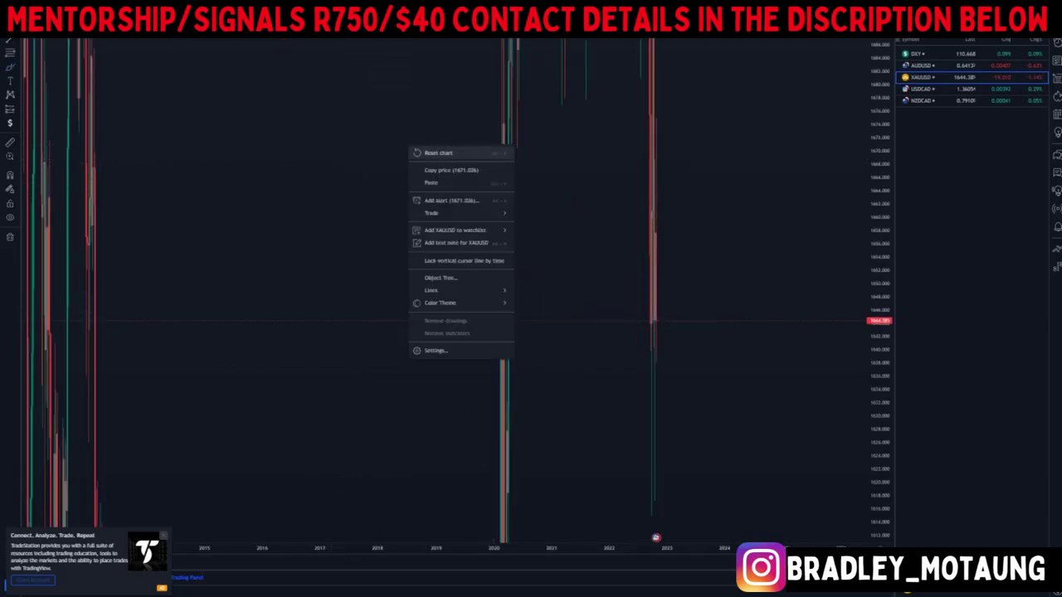
pyautogui.click(428, 153)
pyautogui.scroll(5, 402, 315)
pyautogui.moveTo(403, 316); pyautogui.dragTo(397, 317)
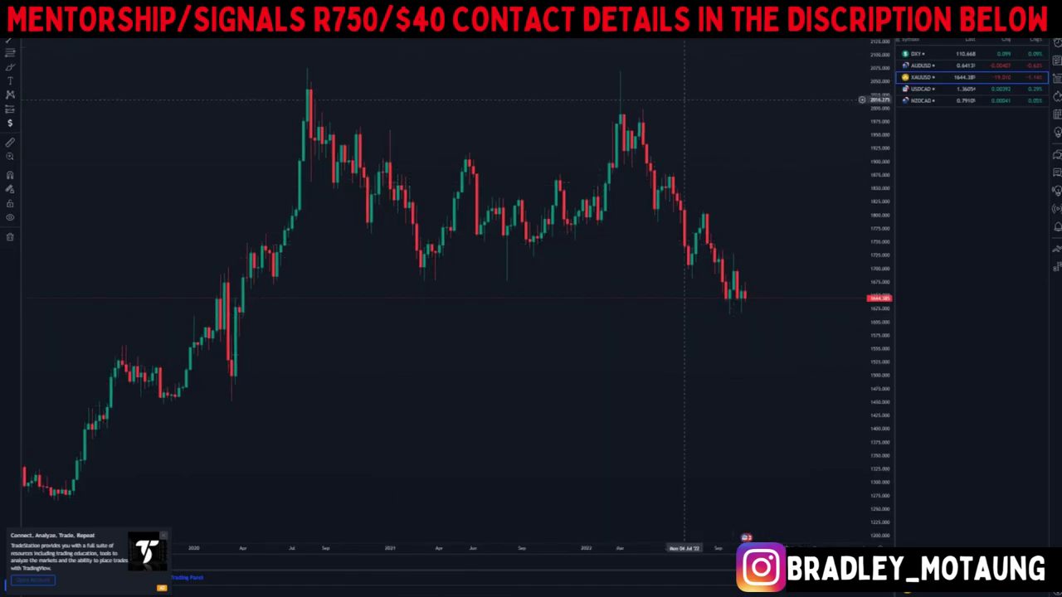
pyautogui.moveTo(764, 310); pyautogui.dragTo(776, 316)
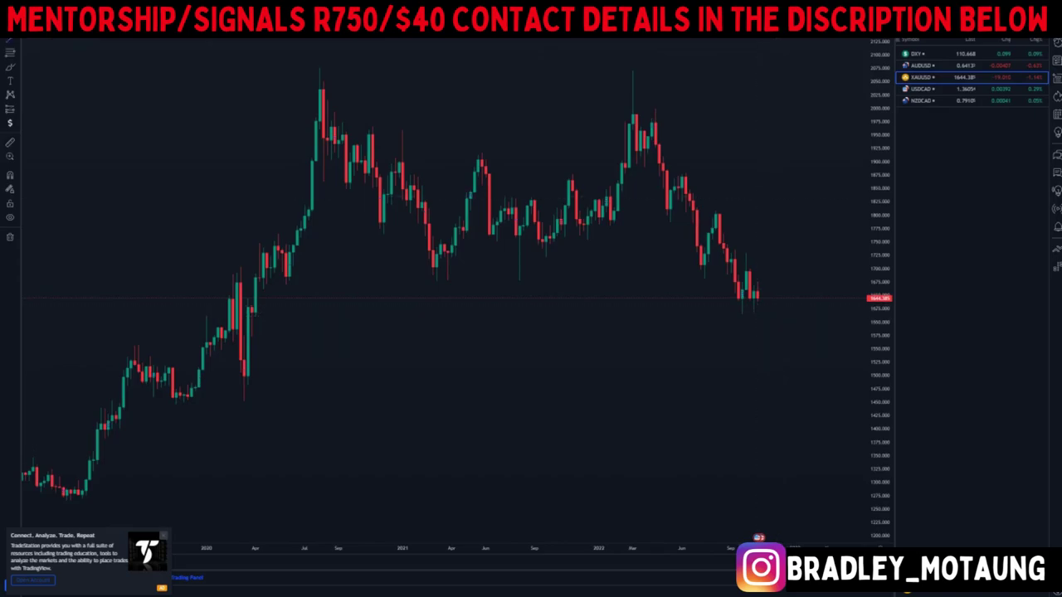
# Try a falling line along the 2022 decline from about 2019 to 1713, and remove it.
pyautogui.moveTo(663, 99); pyautogui.dragTo(751, 262)
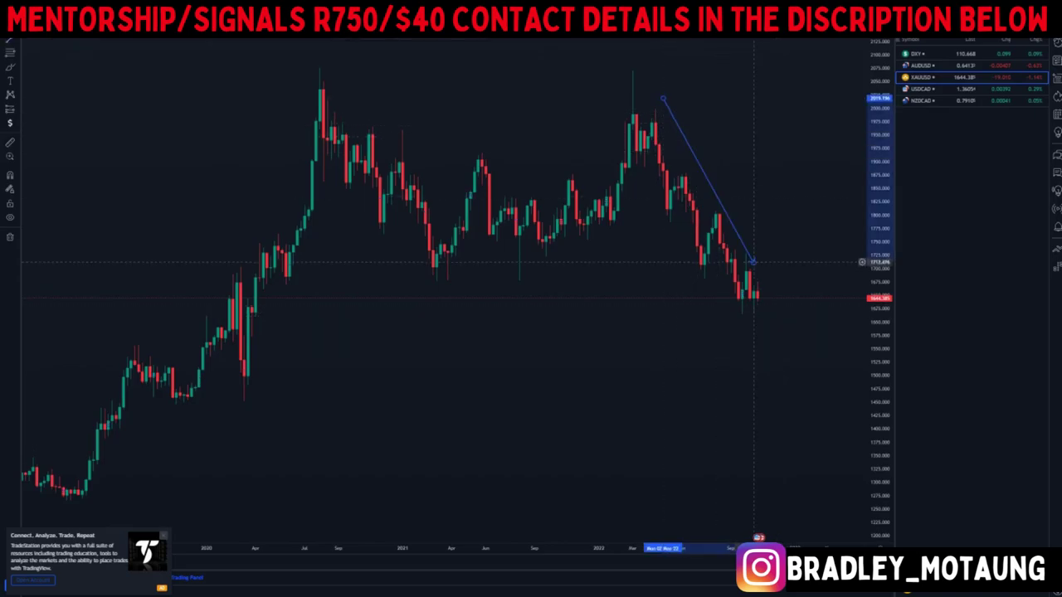
pyautogui.click(464, 12)
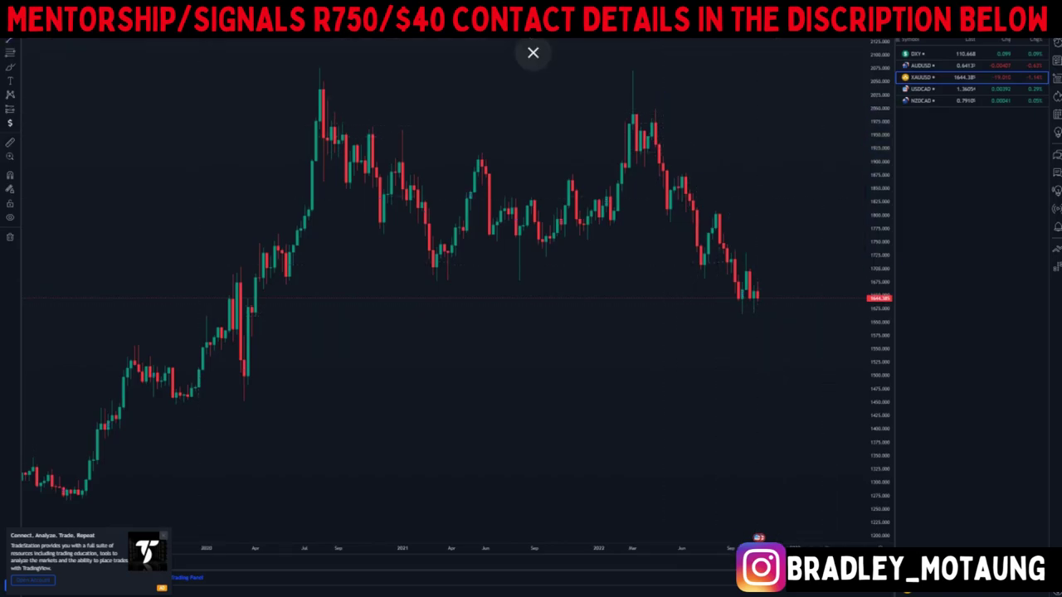
# On the daily timeframe, draw a falling trendline from the mid-April 2022 high near 1998 along the August and October highs.
pyautogui.click(149, 12)
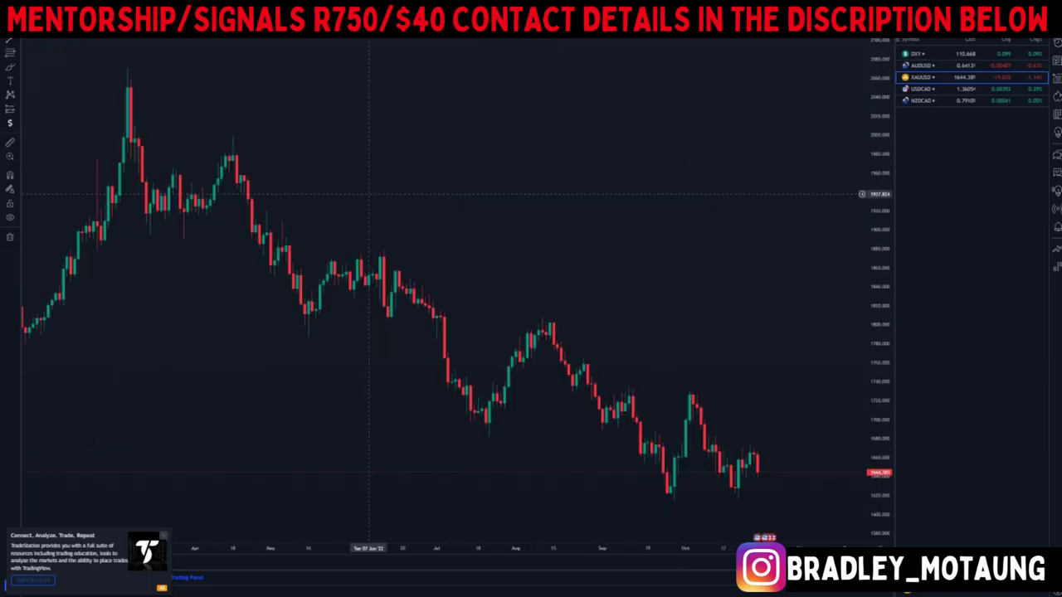
pyautogui.moveTo(877, 244); pyautogui.dragTo(878, 361)
pyautogui.moveTo(761, 268); pyautogui.dragTo(642, 137)
pyautogui.scroll(-1, 786, 307)
pyautogui.scroll(-4, 787, 307)
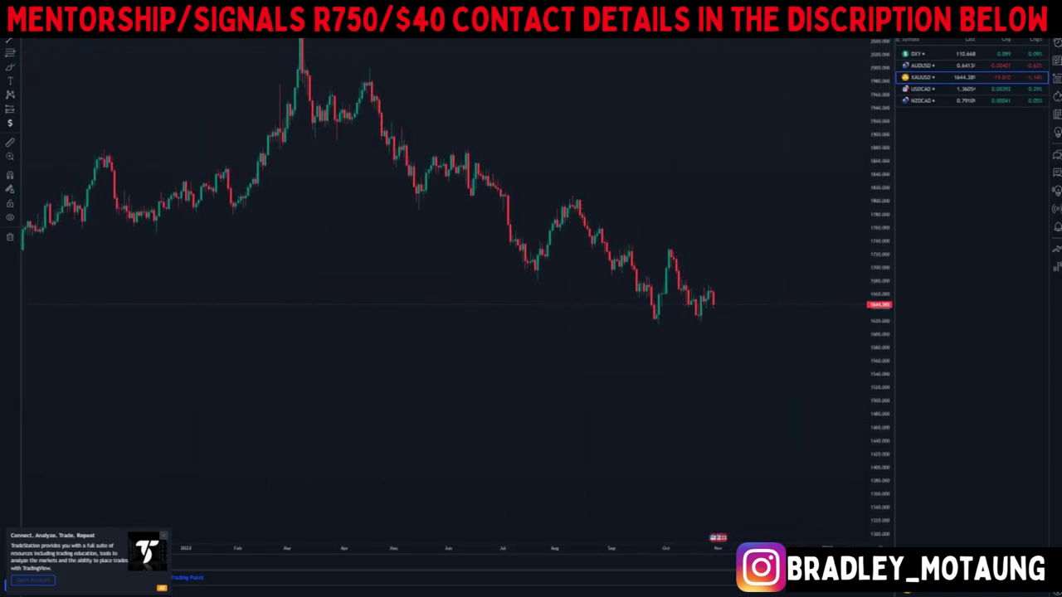
pyautogui.click(368, 71)
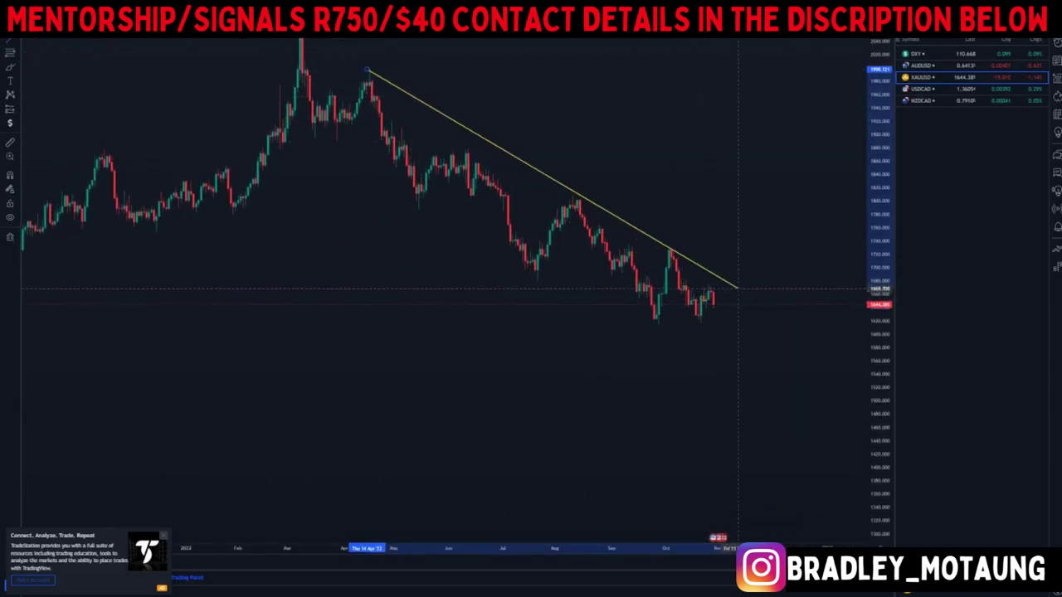
pyautogui.click(744, 294)
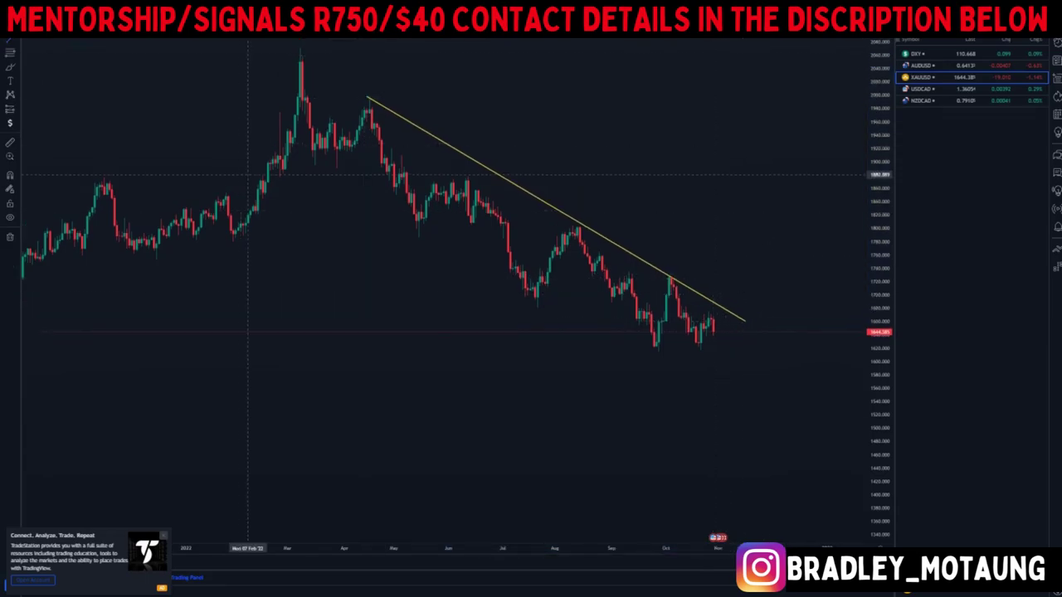
# Draw a falling trendline under the lows, from about 1848 on 31 March 2022 to about 1541 in late October.
pyautogui.click(272, 177)
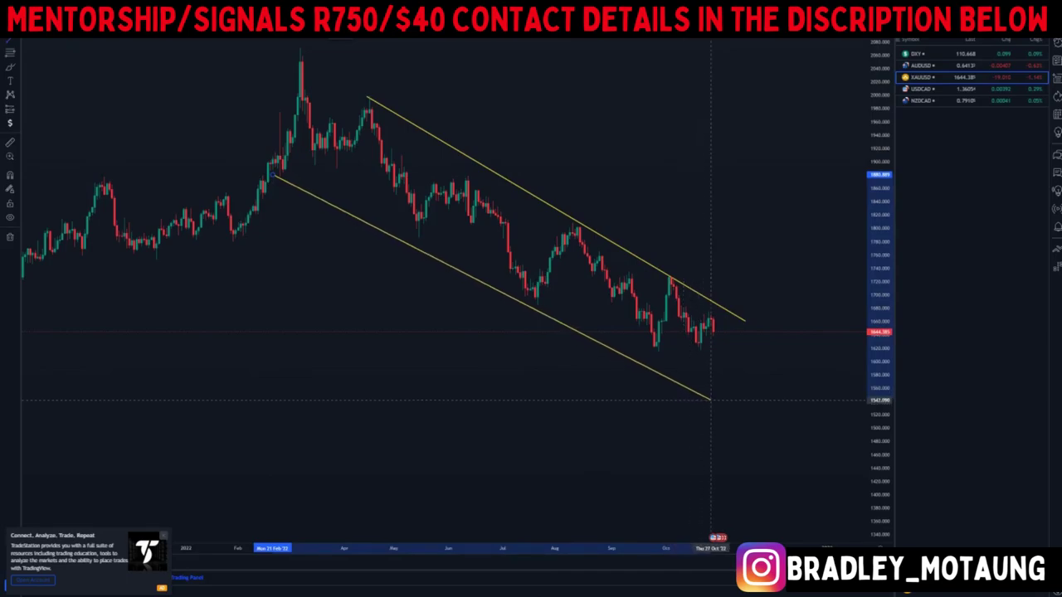
pyautogui.click(726, 395)
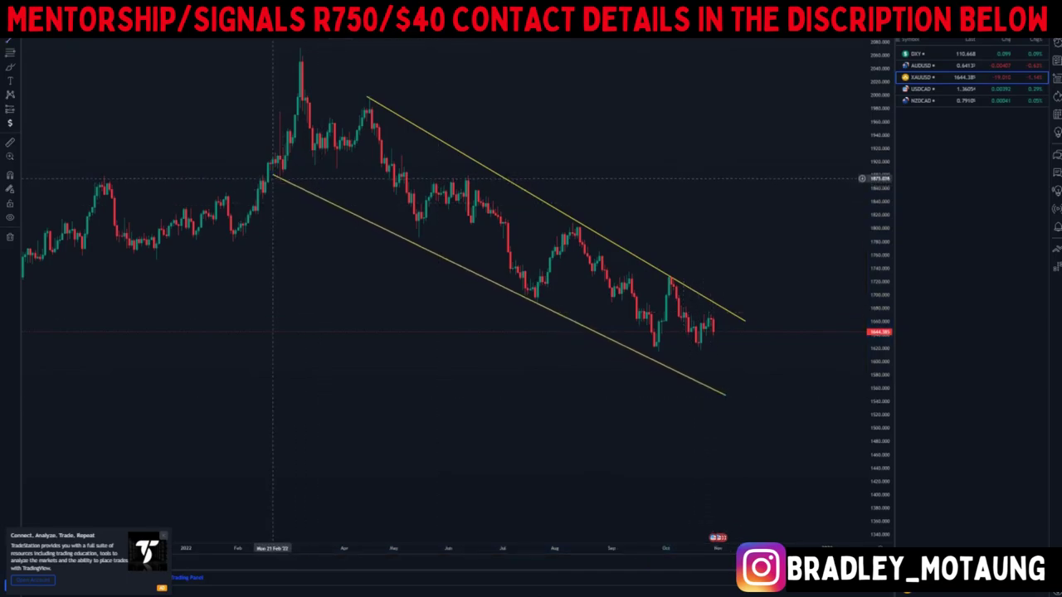
pyautogui.moveTo(270, 174); pyautogui.dragTo(342, 201)
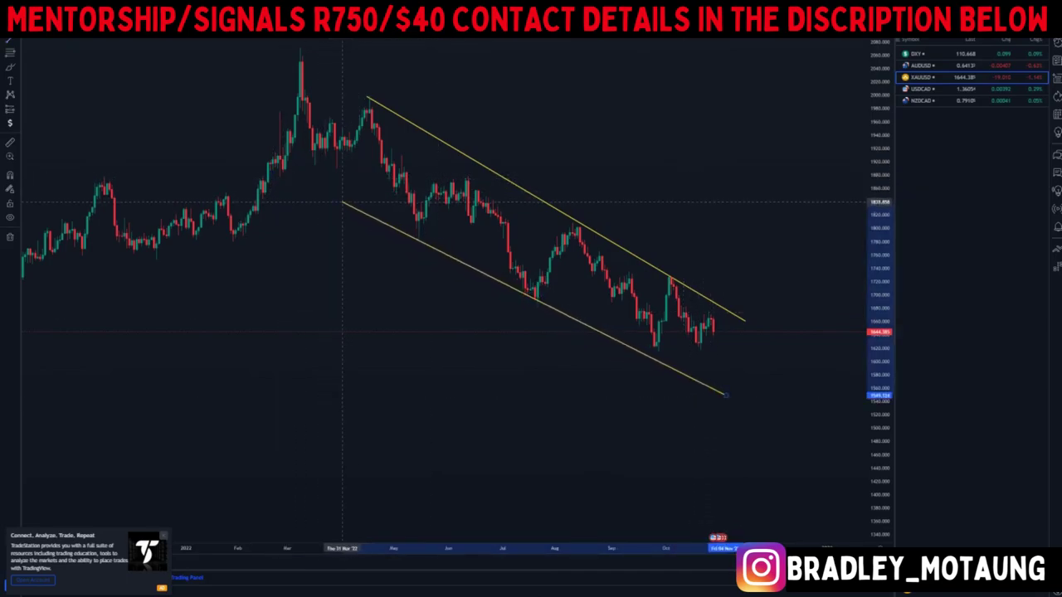
pyautogui.moveTo(726, 395); pyautogui.dragTo(705, 400)
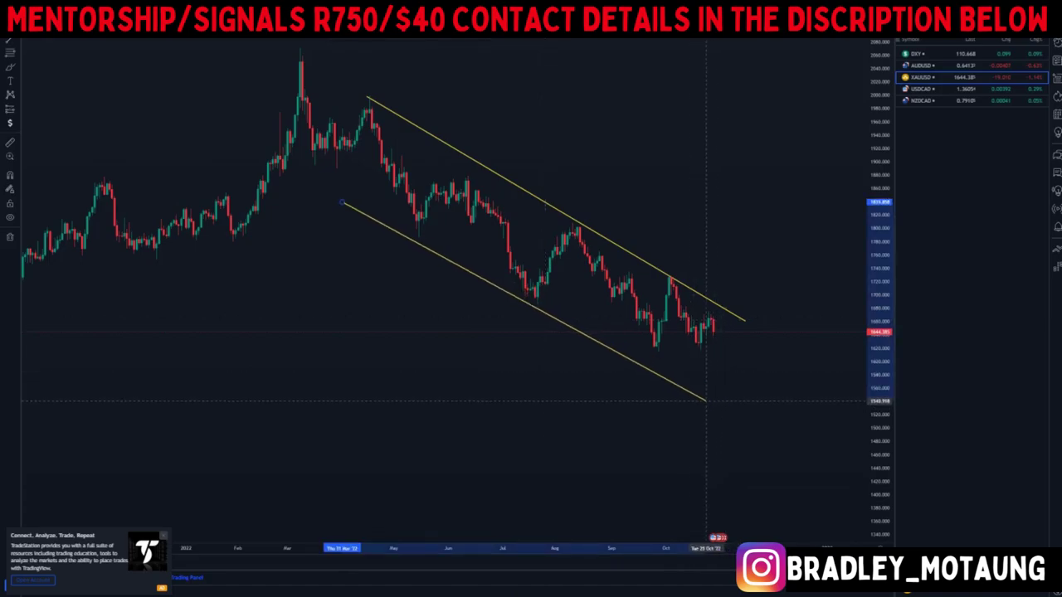
pyautogui.moveTo(342, 202); pyautogui.dragTo(342, 196)
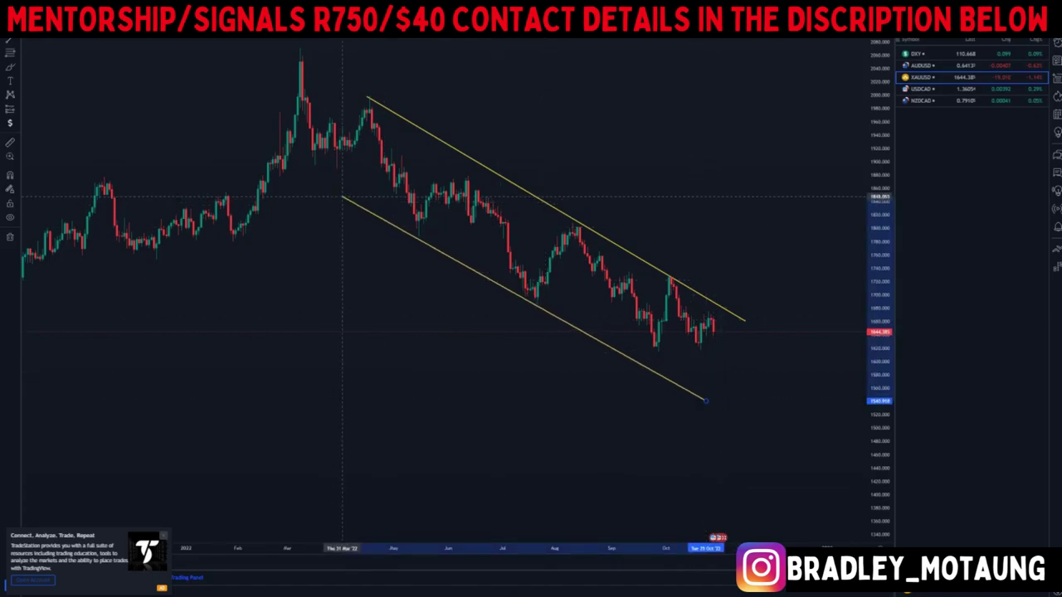
pyautogui.click(719, 139)
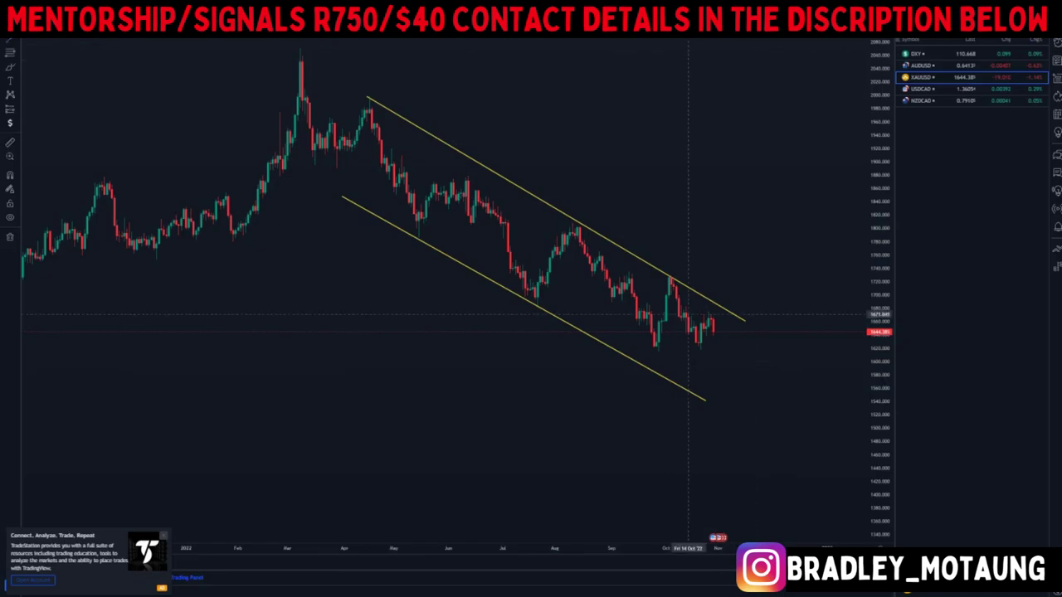
# Try a downward arrow from the latest candles at about 1655 to the lower channel line at about 1538.
pyautogui.moveTo(710, 326); pyautogui.dragTo(705, 404)
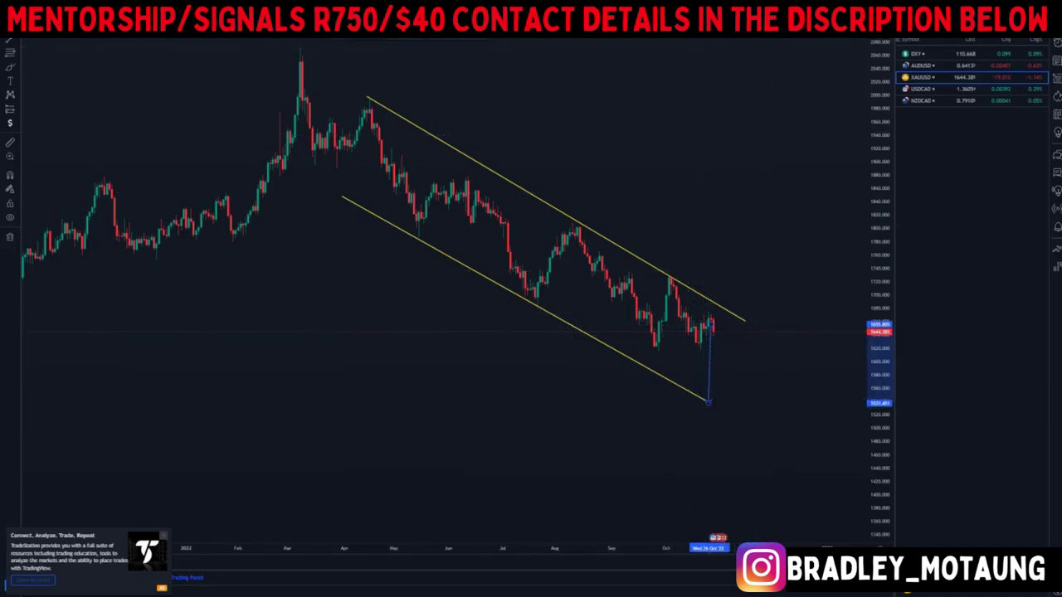
pyautogui.click(708, 402)
pyautogui.press('Escape')
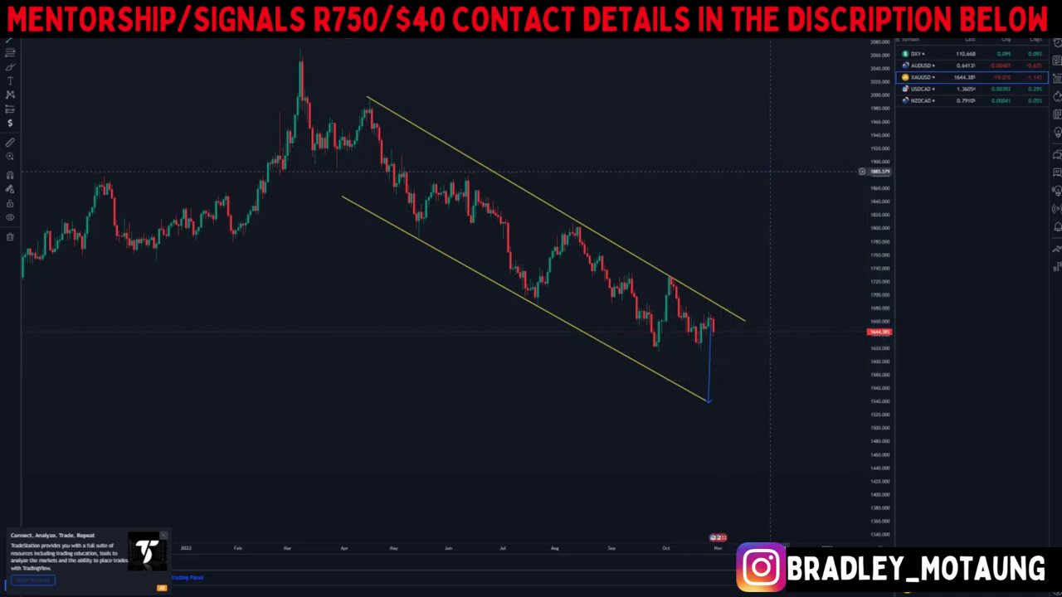
# On the 4-hour timeframe, bracket the late-September to early-October rally with two rising trendlines.
pyautogui.moveTo(809, 133); pyautogui.dragTo(680, 142)
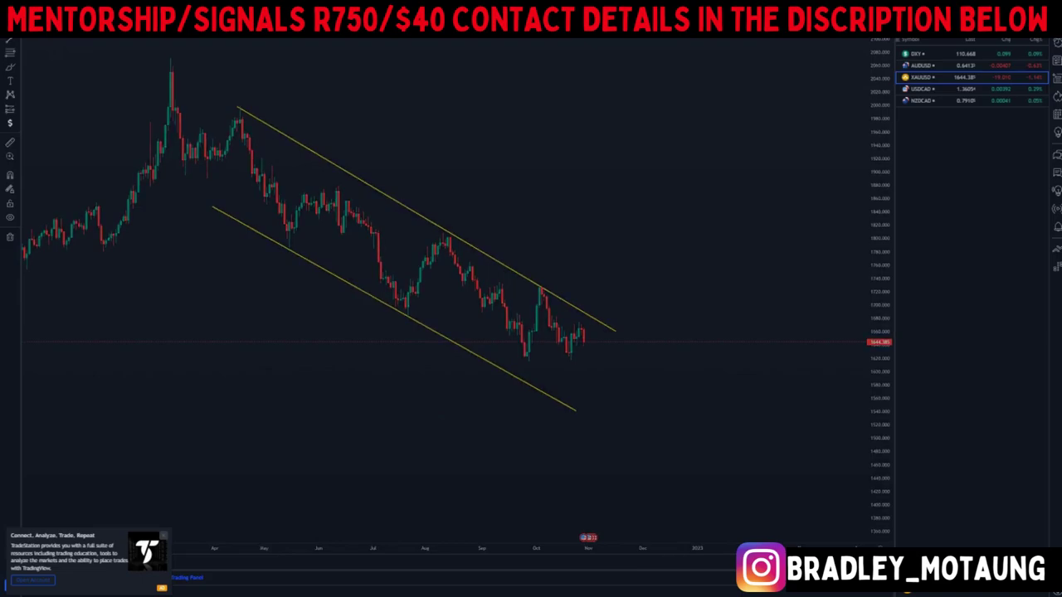
pyautogui.scroll(5, 393, 237)
pyautogui.moveTo(880, 392); pyautogui.dragTo(880, 51)
pyautogui.moveTo(660, 221); pyautogui.dragTo(692, 115)
pyautogui.scroll(-3, 559, 276)
pyautogui.moveTo(817, 291); pyautogui.dragTo(819, 287)
pyautogui.click(734, 177)
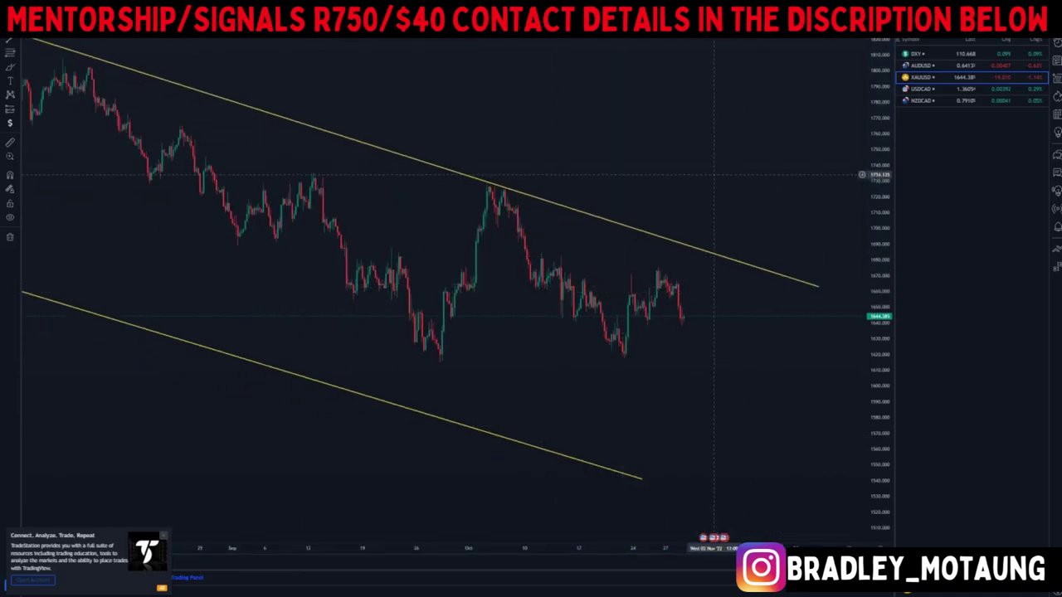
pyautogui.moveTo(445, 360); pyautogui.dragTo(506, 207)
pyautogui.moveTo(509, 262); pyautogui.dragTo(508, 262)
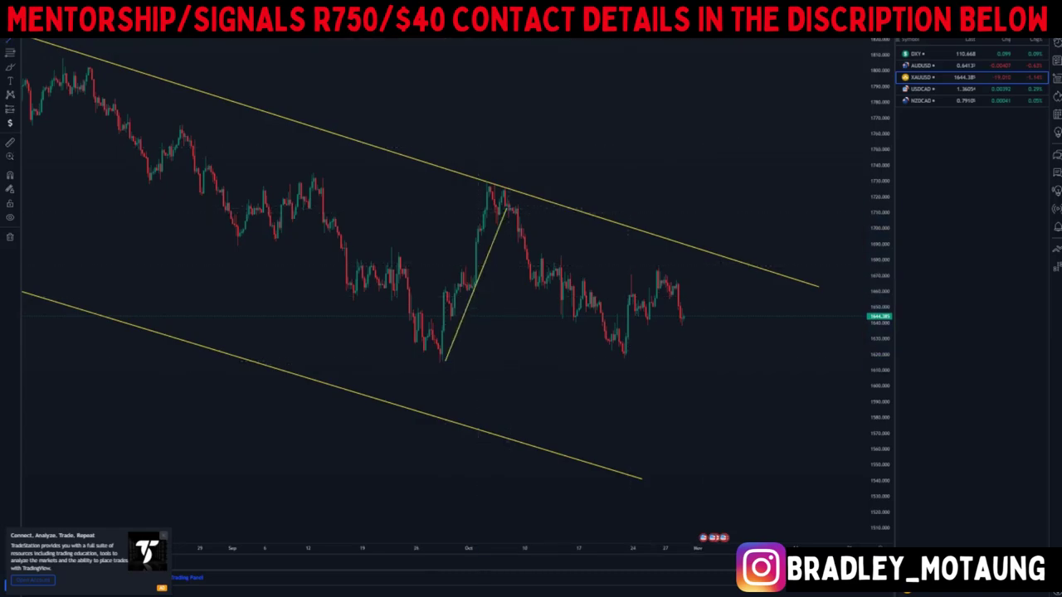
pyautogui.moveTo(419, 314); pyautogui.dragTo(489, 181)
# Place a horizontal ray at the late-September low, at about 1615.
pyautogui.moveTo(521, 202)
pyautogui.mouseDown()
pyautogui.moveTo(603, 352)
pyautogui.moveTo(674, 275)
pyautogui.moveTo(692, 387)
pyautogui.mouseUp()
pyautogui.moveTo(438, 365); pyautogui.dragTo(621, 384)
pyautogui.moveTo(651, 456); pyautogui.dragTo(639, 461)
pyautogui.click(439, 363)
pyautogui.scroll(2, 653, 399)
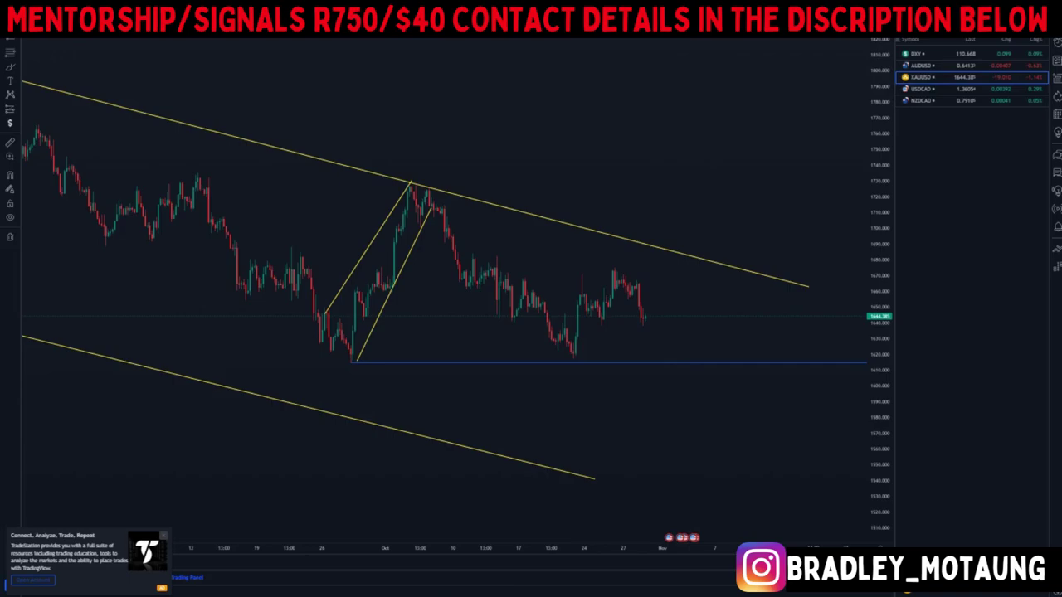
# Bracket the late-October rise with two rising trendlines, the lower one running from about 1615 on 21 October to 1659 on 27 October.
pyautogui.click(571, 362)
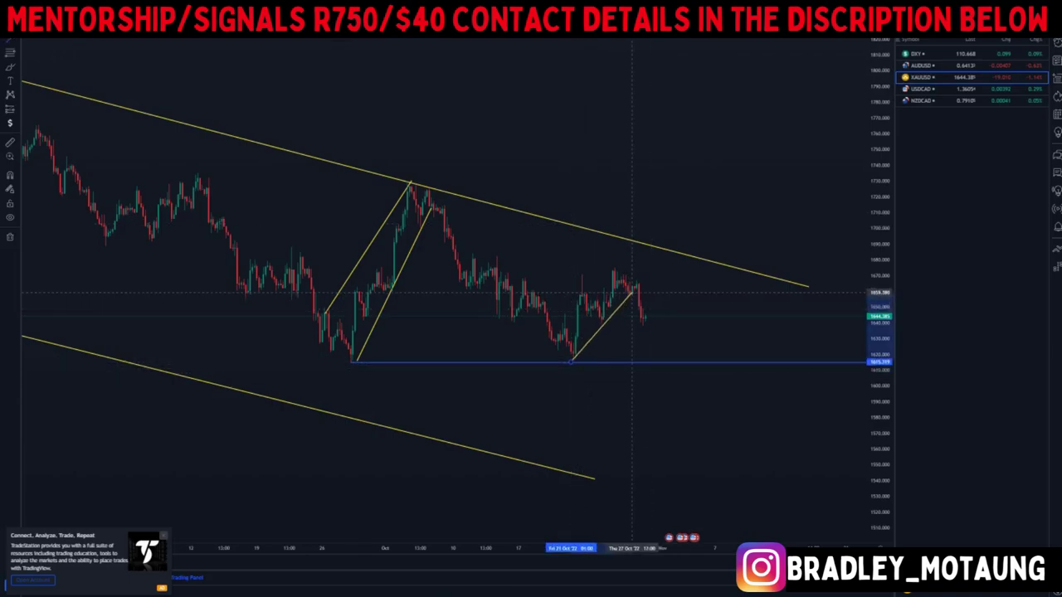
pyautogui.click(632, 290)
pyautogui.click(544, 296)
pyautogui.click(603, 262)
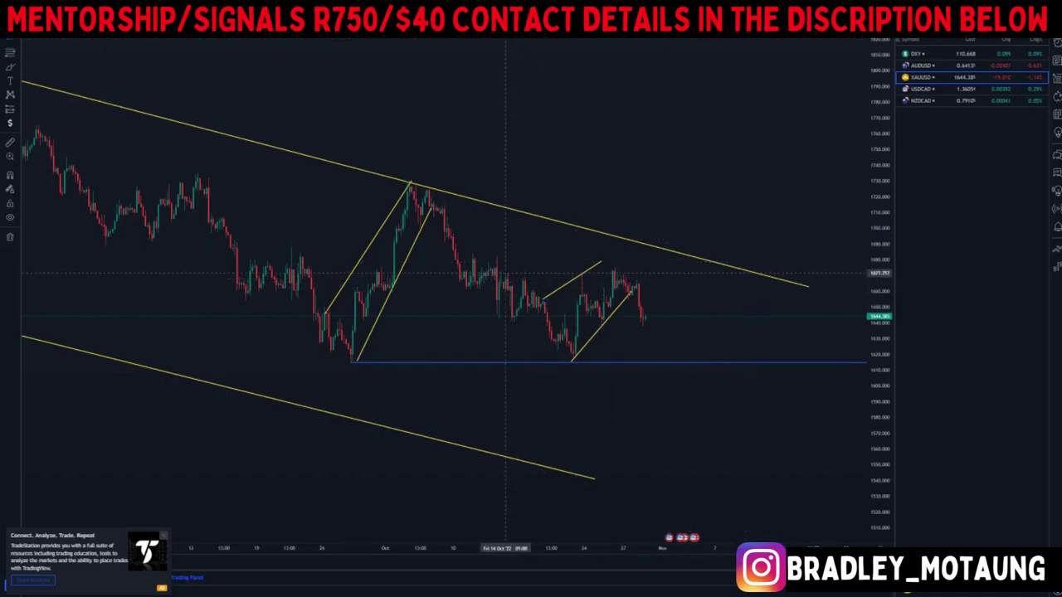
# Place a horizontal ray from the 14 October candles across the recent highs and fine-tune it to about 1671.
pyautogui.click(508, 272)
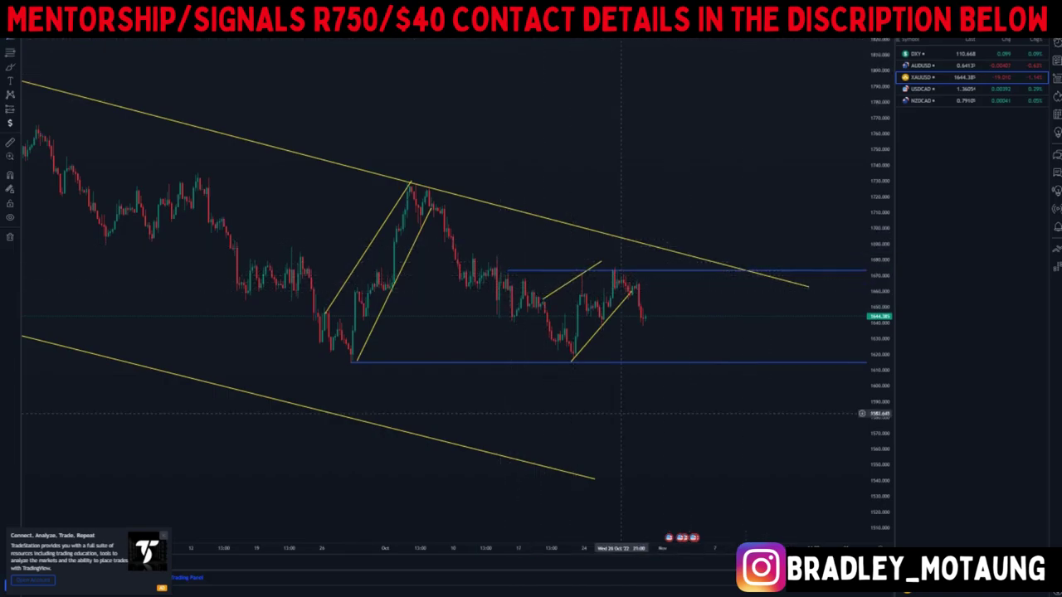
pyautogui.scroll(-1, 620, 417)
pyautogui.scroll(-1, 620, 418)
pyautogui.moveTo(576, 272); pyautogui.dragTo(574, 274)
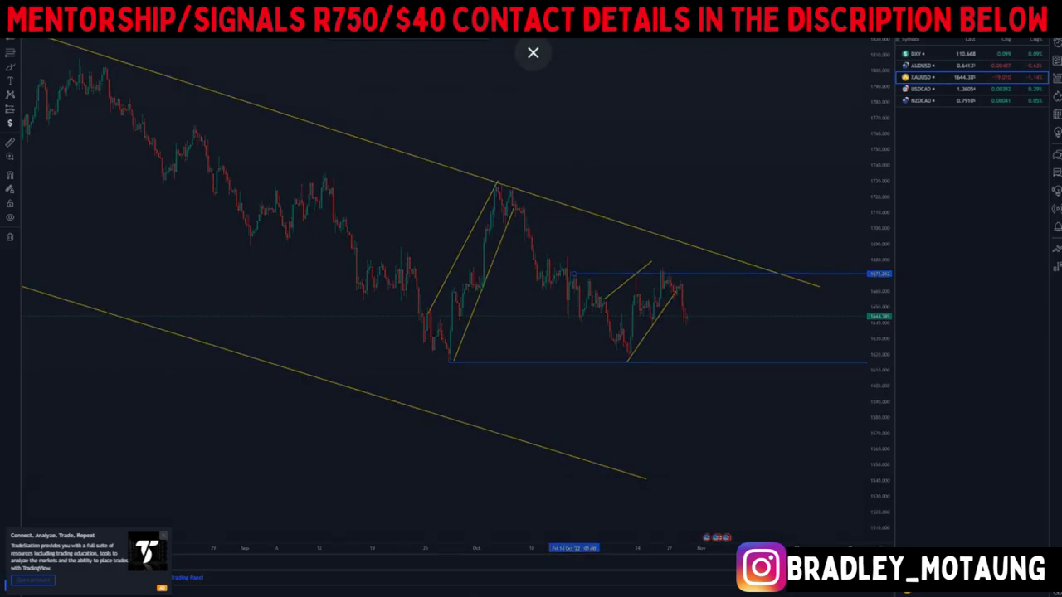
# On the 1-hour timeframe, bracket the small correction just before the 28 October drop with two short rising trendlines.
pyautogui.moveTo(876, 435); pyautogui.dragTo(857, 224)
pyautogui.scroll(-4, 695, 338)
pyautogui.moveTo(558, 348); pyautogui.dragTo(471, 319)
pyautogui.scroll(4, 471, 319)
pyautogui.moveTo(520, 268)
pyautogui.mouseDown()
pyautogui.moveTo(491, 292)
pyautogui.moveTo(541, 254)
pyautogui.mouseUp()
pyautogui.click(671, 115)
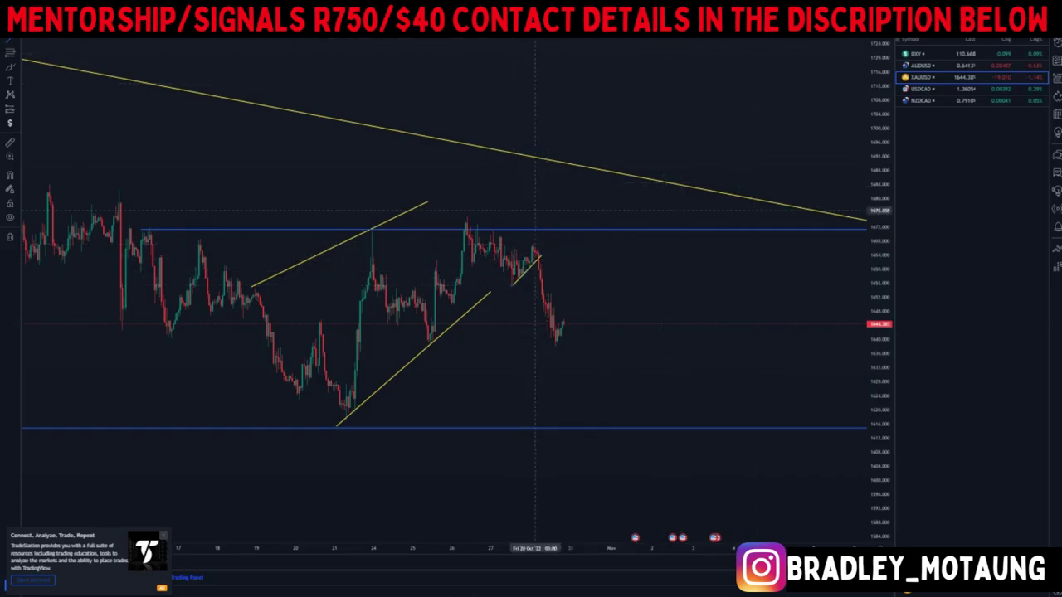
pyautogui.moveTo(504, 253)
pyautogui.mouseDown()
pyautogui.moveTo(526, 245)
pyautogui.moveTo(718, 339)
pyautogui.mouseUp()
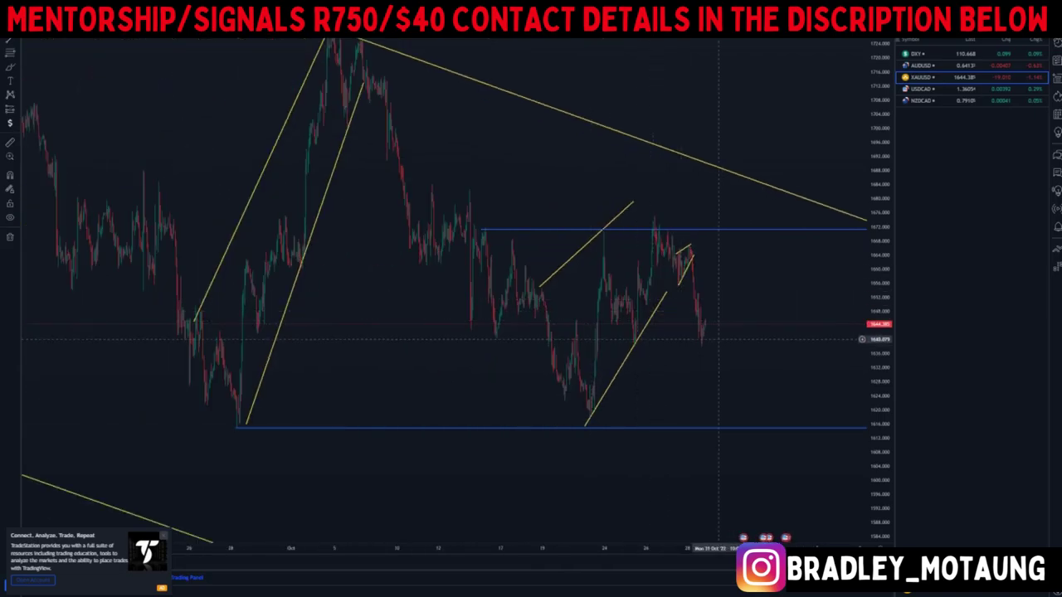
# Sketch a freehand zigzag consolidation after the latest candle, bounded by brush lines at about 1647 and 1628.
pyautogui.scroll(4, 703, 339)
pyautogui.moveTo(880, 303); pyautogui.dragTo(879, 381)
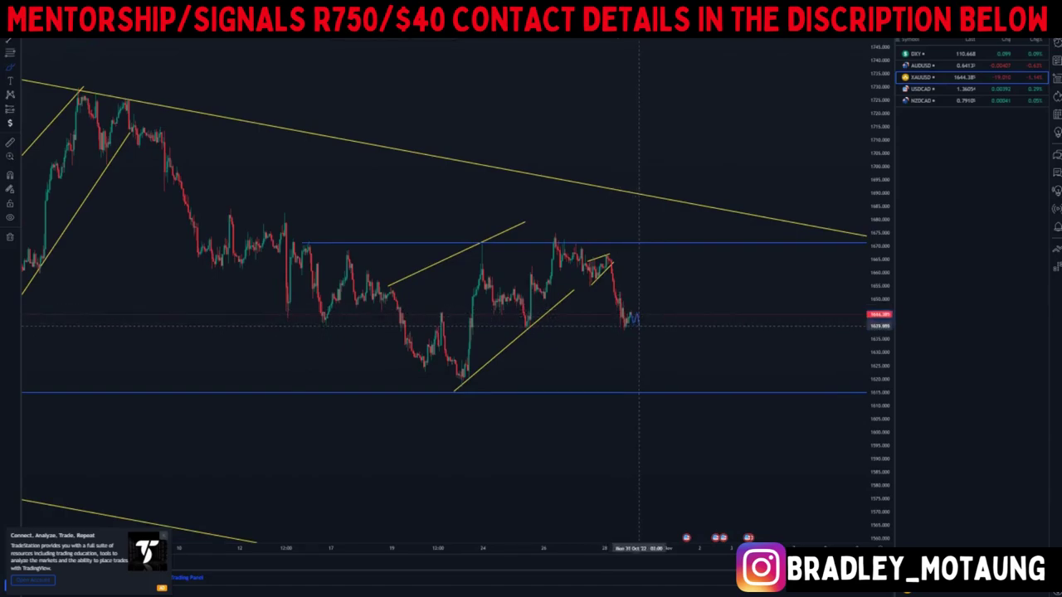
pyautogui.moveTo(643, 316); pyautogui.dragTo(646, 358)
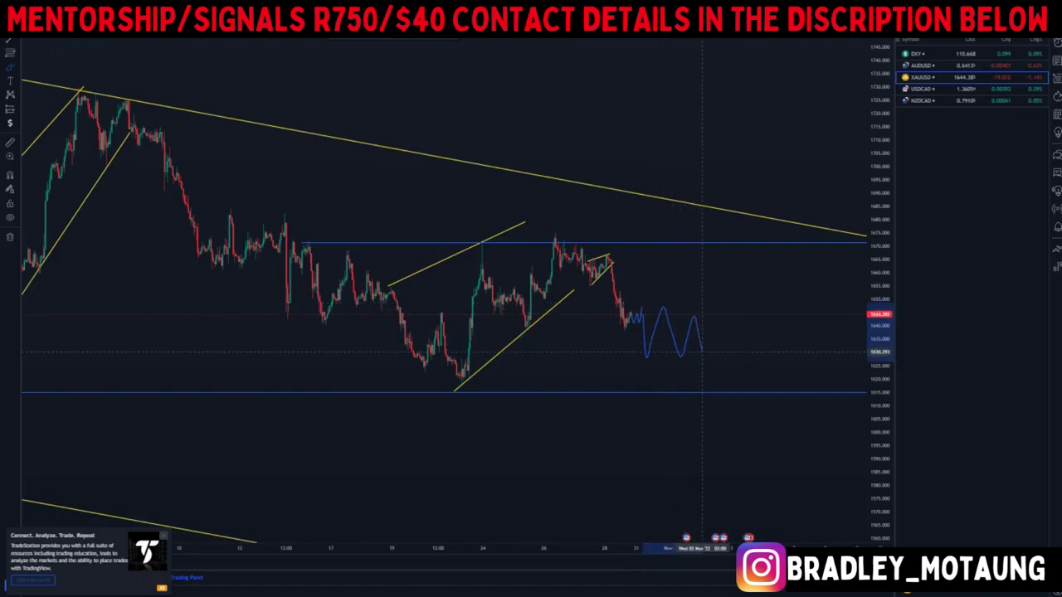
pyautogui.moveTo(634, 309); pyautogui.dragTo(666, 308)
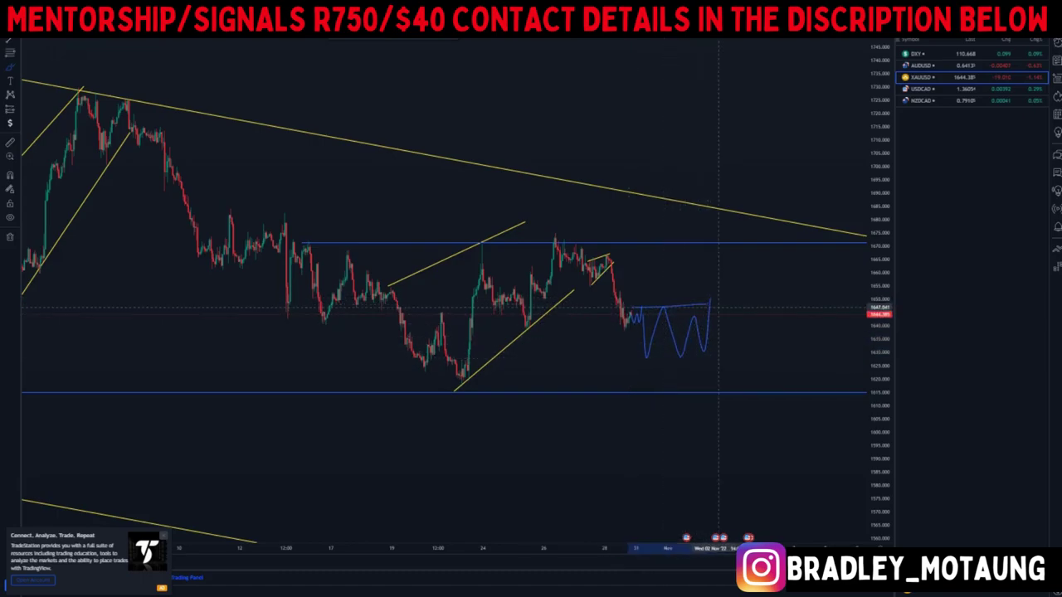
pyautogui.moveTo(643, 355); pyautogui.dragTo(709, 355)
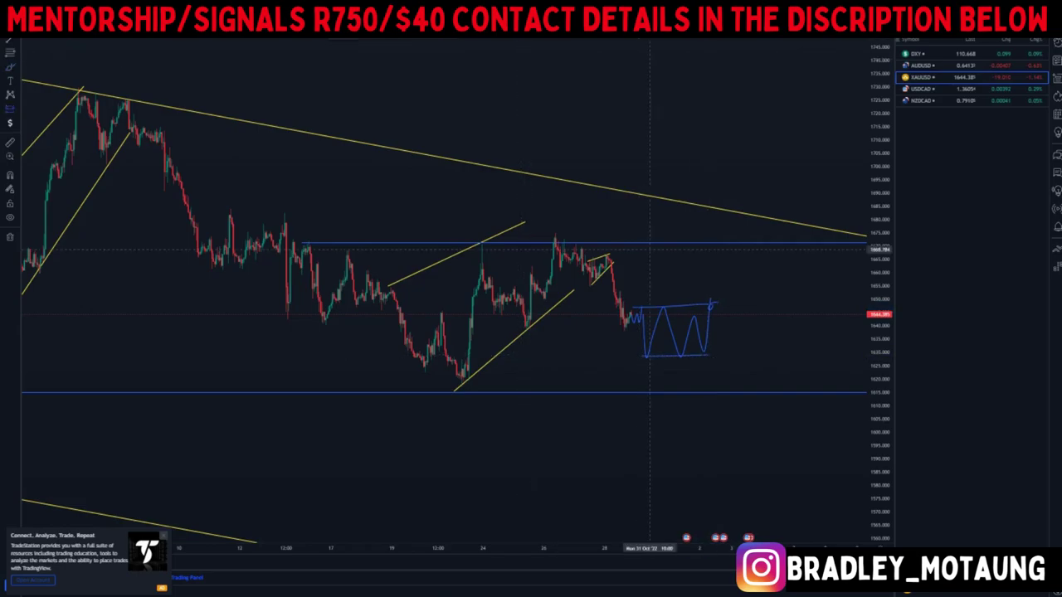
# Add a short position at the end of the sketched consolidation, with entry about 1646, stop about 1656 and target about 1544.
pyautogui.click(714, 308)
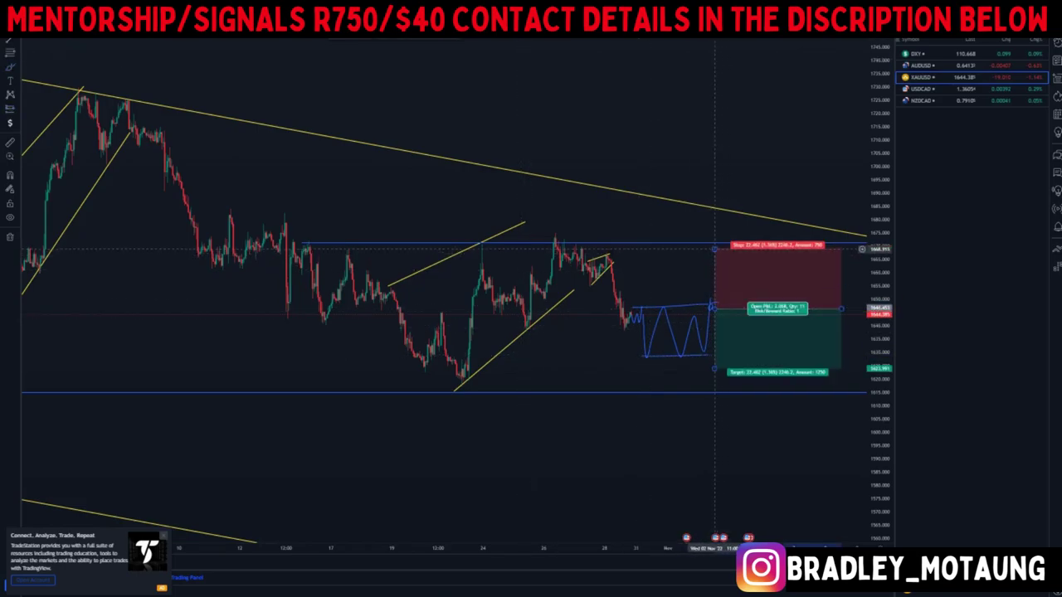
pyautogui.moveTo(492, 356); pyautogui.dragTo(438, 270)
pyautogui.scroll(-4, 544, 363)
pyautogui.moveTo(518, 372); pyautogui.dragTo(436, 338)
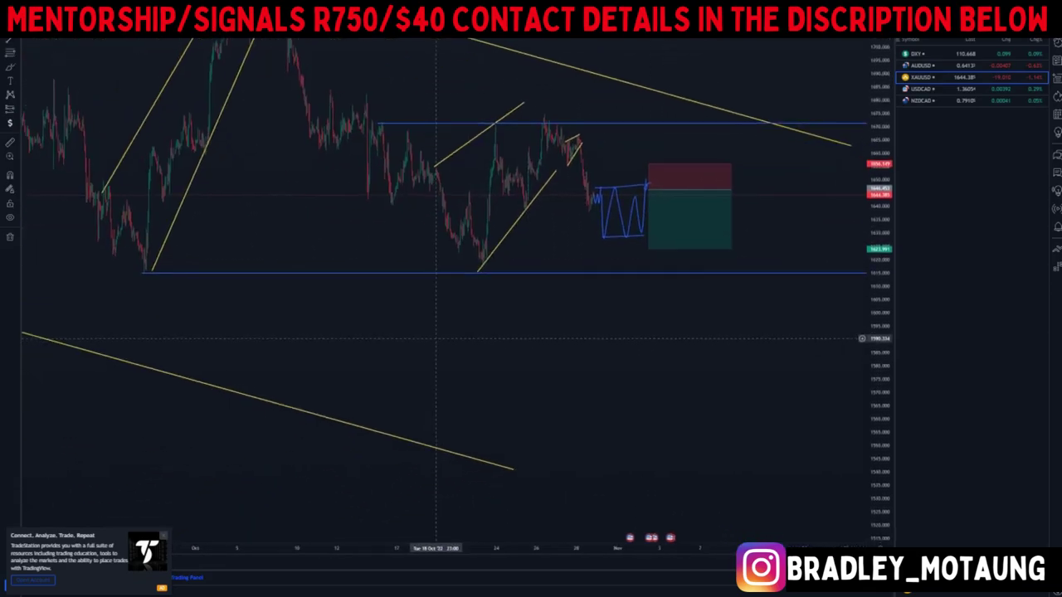
pyautogui.moveTo(647, 249); pyautogui.dragTo(648, 460)
pyautogui.click(593, 412)
pyautogui.scroll(-4, 593, 410)
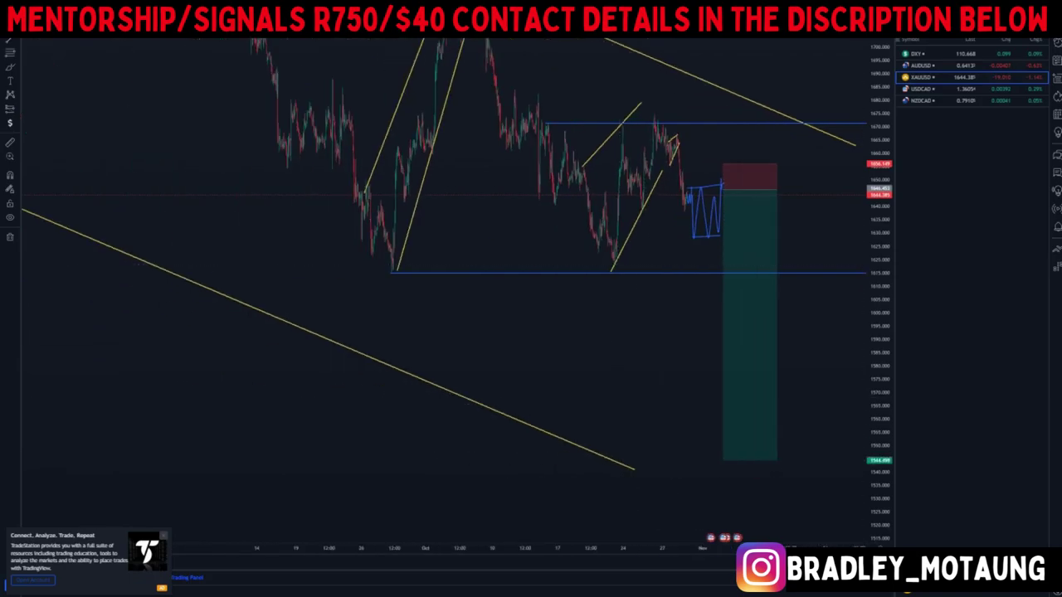
# Switch to the USDCAD chart, reset its view and set it to the weekly timeframe.
pyautogui.click(921, 89)
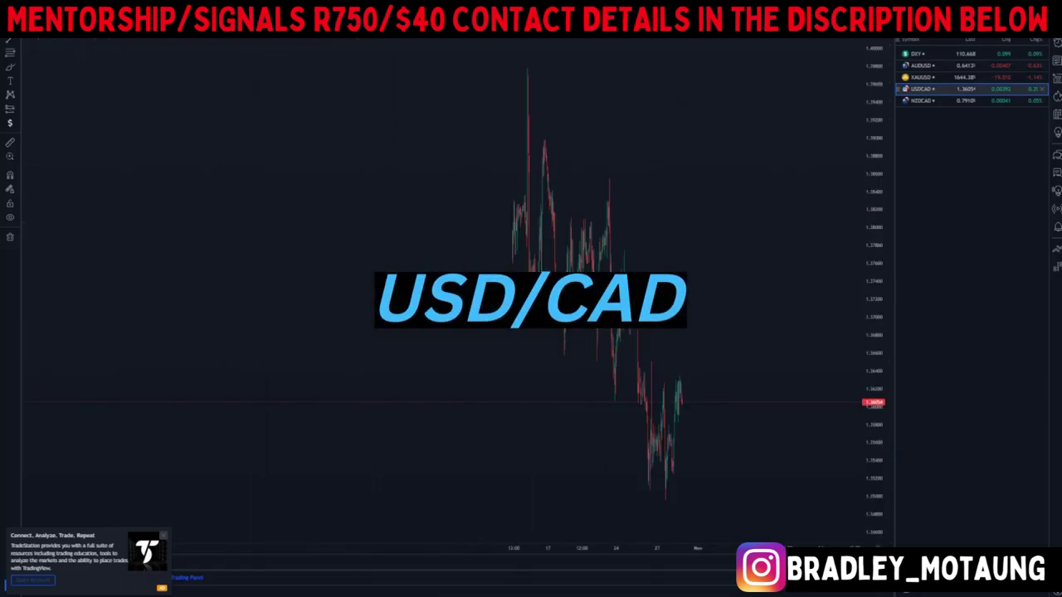
pyautogui.rightClick(340, 104)
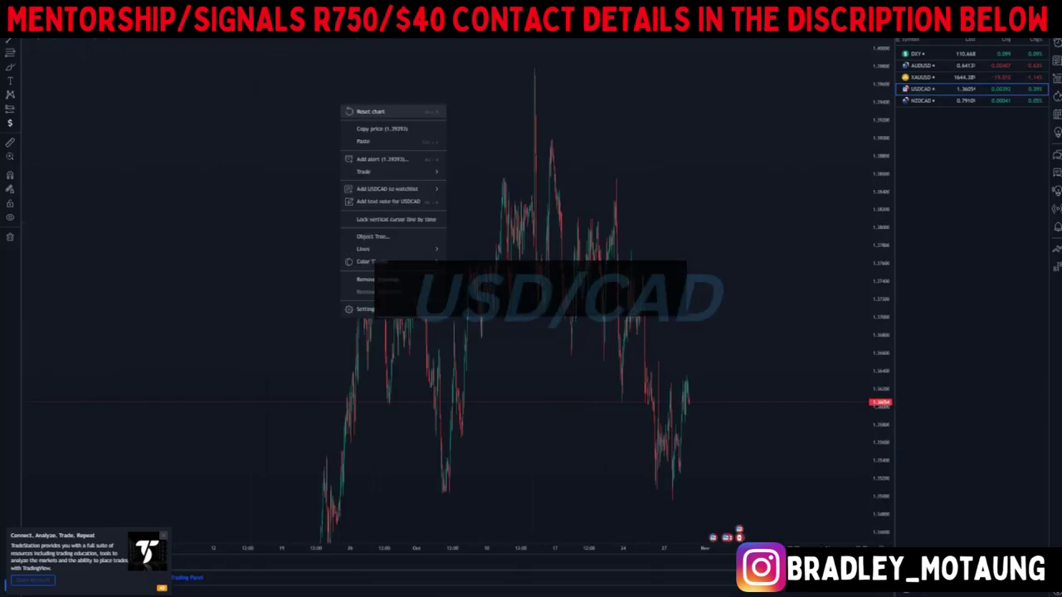
pyautogui.click(365, 109)
pyautogui.click(170, 10)
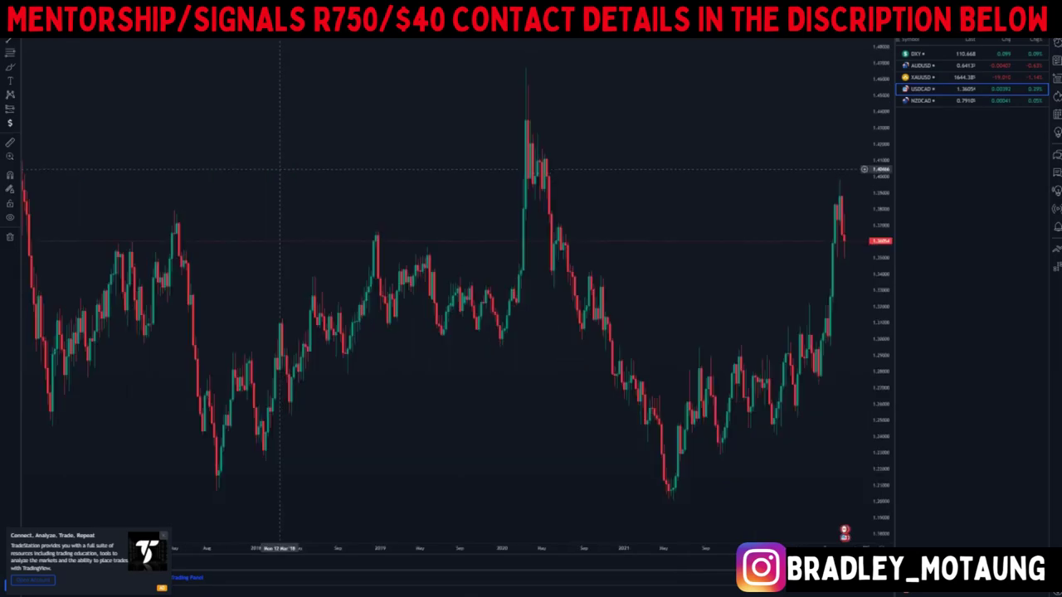
pyautogui.moveTo(879, 66); pyautogui.dragTo(880, 180)
pyautogui.moveTo(678, 125); pyautogui.dragTo(655, 128)
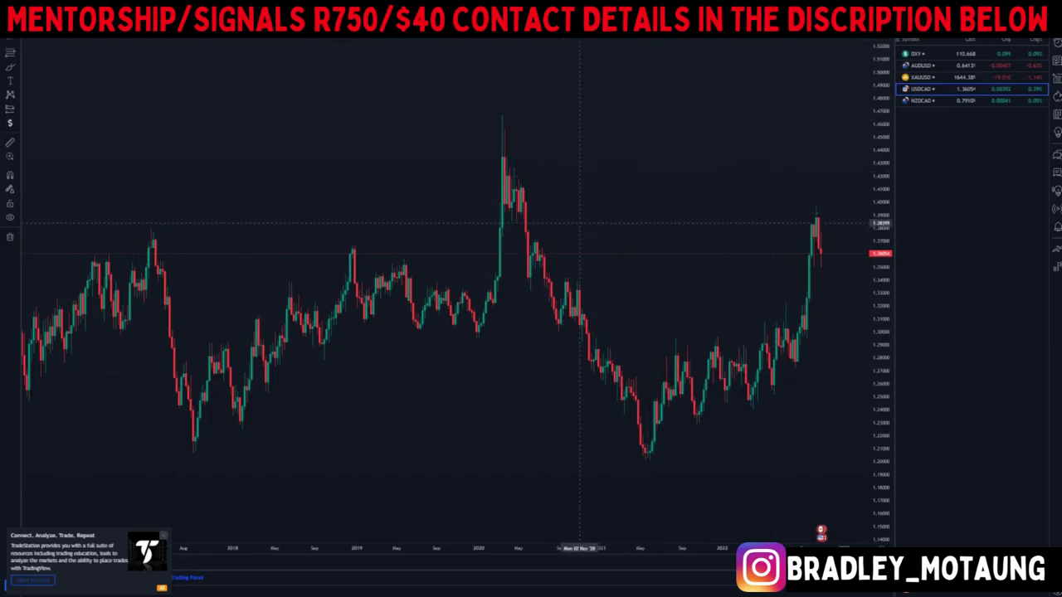
# Place horizontal rays on the mid-2020 swing high at about 1.369, the 2020 peak at about 1.467 and the 2021 low at about 1.200.
pyautogui.click(535, 242)
pyautogui.moveTo(575, 200); pyautogui.dragTo(475, 165)
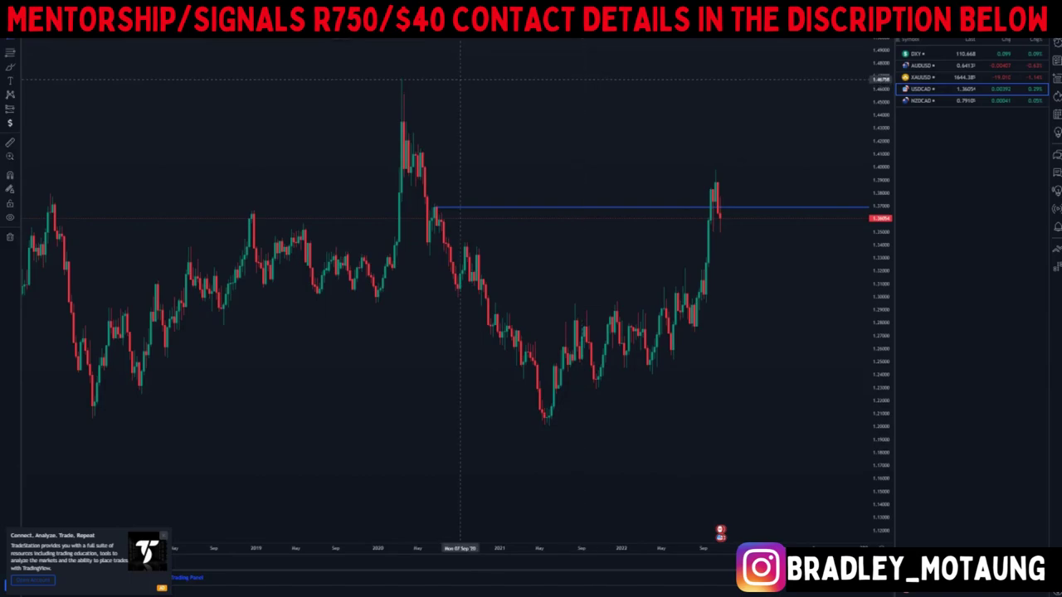
pyautogui.click(403, 80)
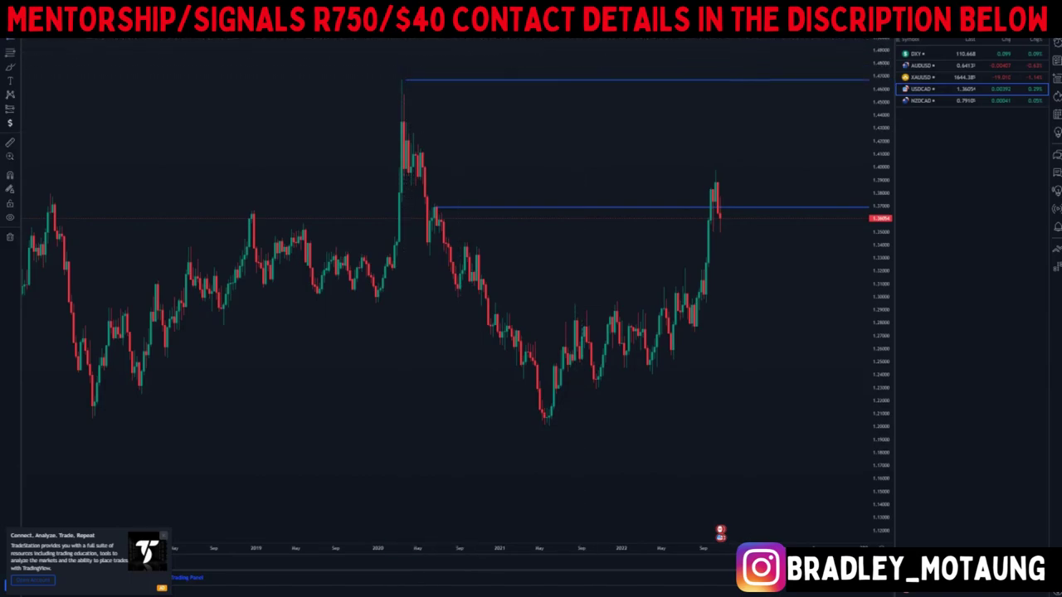
pyautogui.click(546, 426)
# Circle the latest weekly candles around the 1.369 ray freehand, and remove the sketch.
pyautogui.scroll(3, 676, 274)
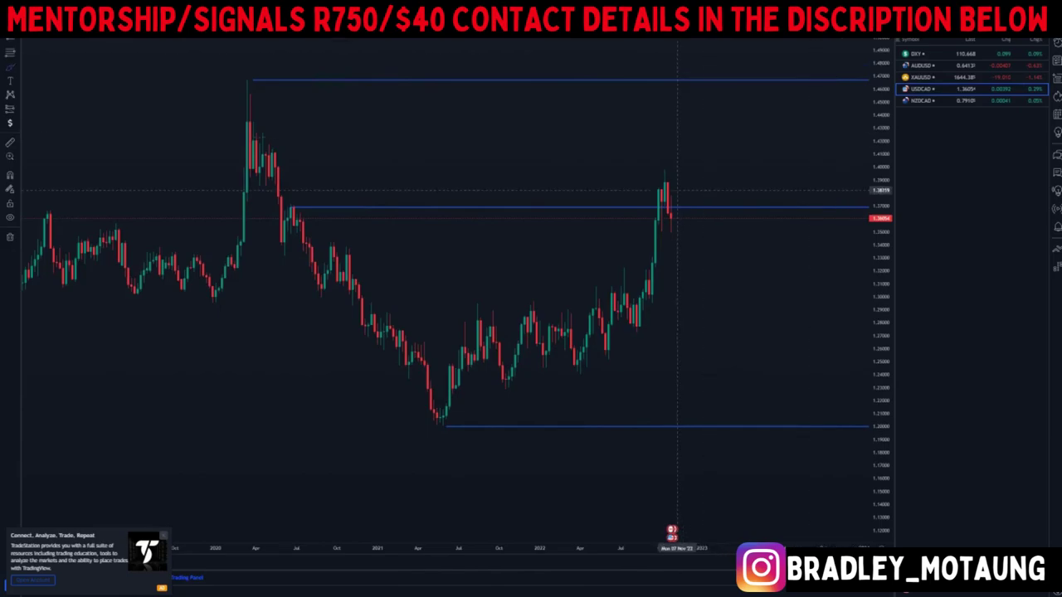
pyautogui.moveTo(668, 174)
pyautogui.mouseDown()
pyautogui.moveTo(657, 240)
pyautogui.moveTo(659, 168)
pyautogui.mouseUp()
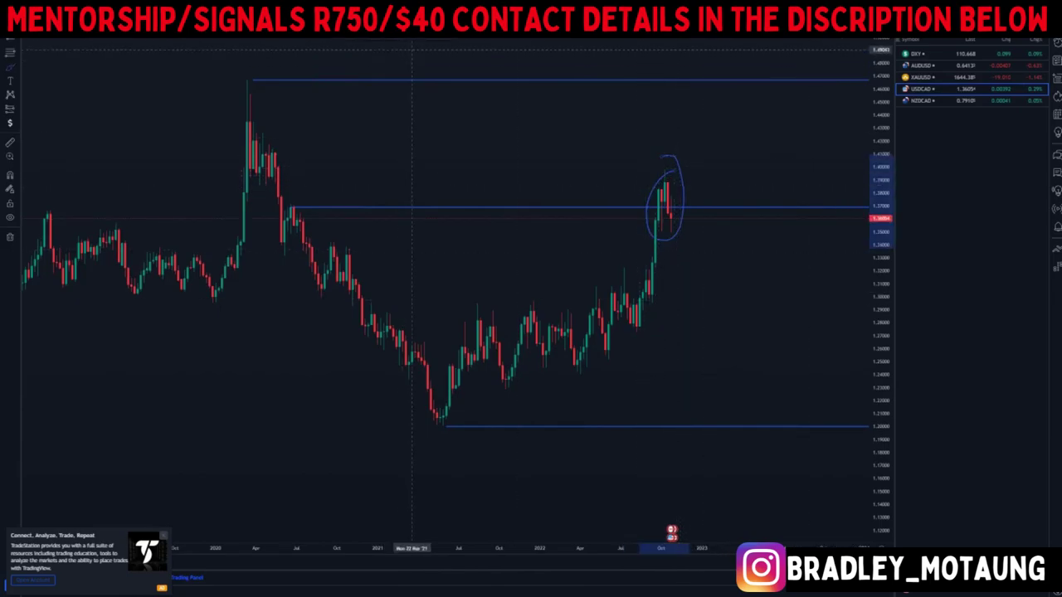
pyautogui.click(410, 11)
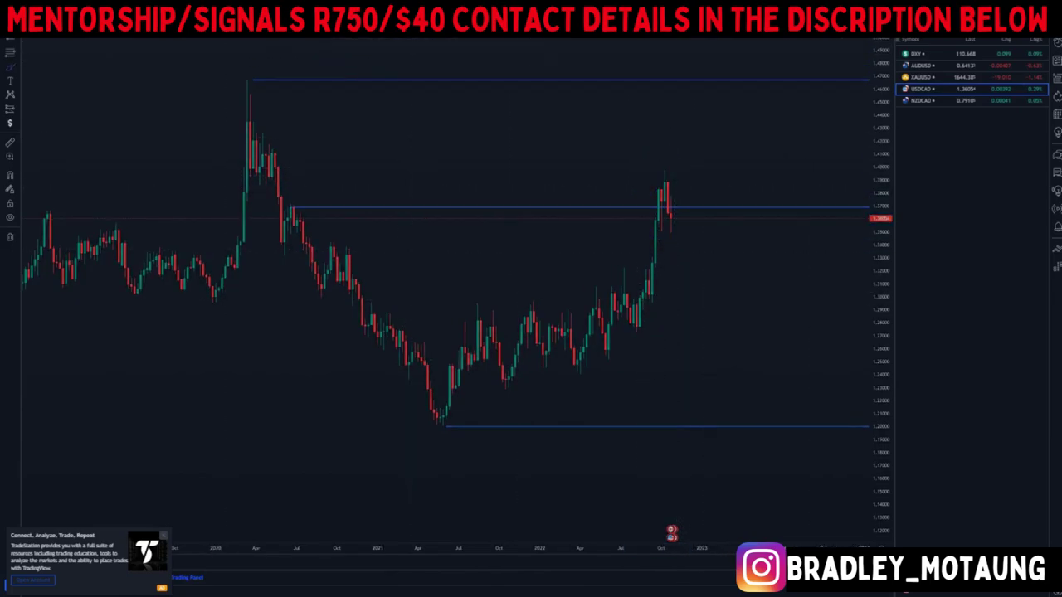
# Switch the USDCAD chart to the daily timeframe and frame the most recent candles.
pyautogui.click(207, 10)
pyautogui.scroll(-6, 486, 332)
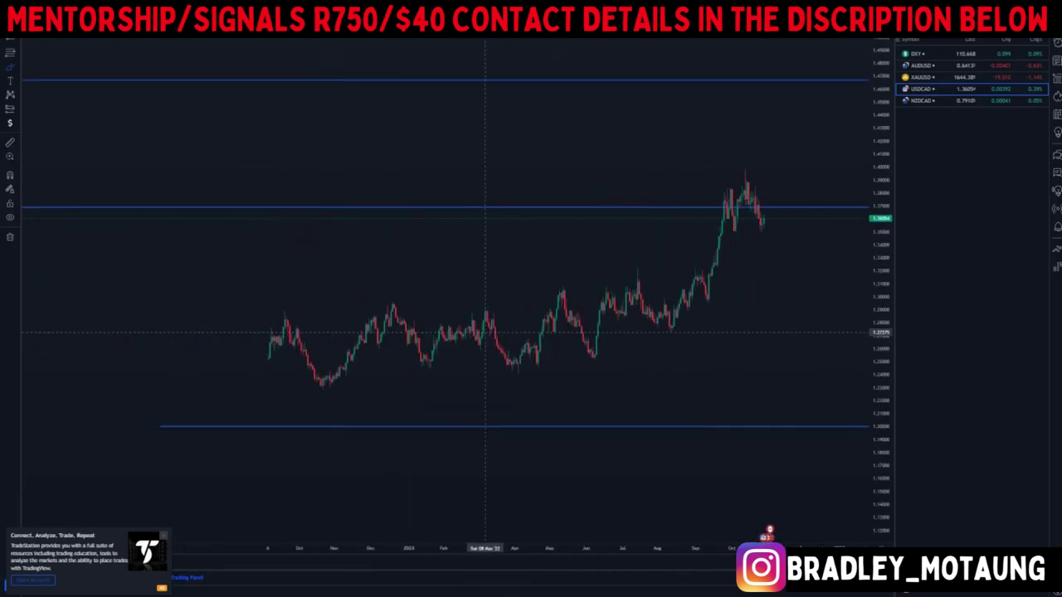
pyautogui.scroll(-2, 485, 332)
pyautogui.moveTo(881, 357); pyautogui.dragTo(881, 191)
pyautogui.scroll(5, 761, 332)
pyautogui.scroll(5, 761, 332)
# Sketch two falling brush lines around the decline from the October 2022 high, and undo both.
pyautogui.moveTo(584, 97)
pyautogui.mouseDown()
pyautogui.moveTo(576, 166)
pyautogui.moveTo(602, 95)
pyautogui.moveTo(594, 124)
pyautogui.moveTo(632, 167)
pyautogui.mouseUp()
pyautogui.click(477, 12)
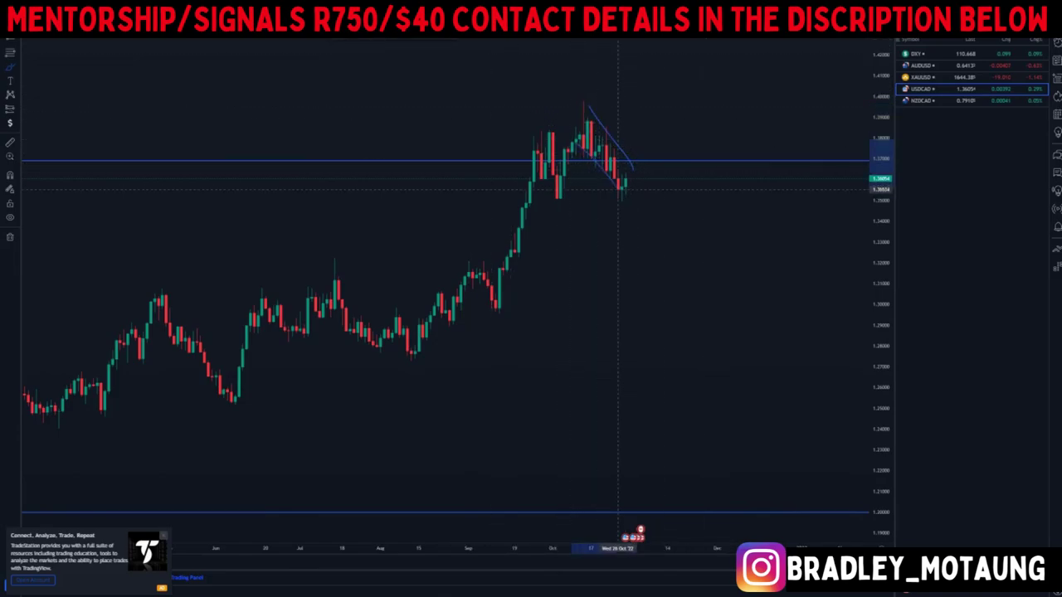
pyautogui.hotkey('ctrl', 'z')
pyautogui.hotkey('ctrl', 'z')
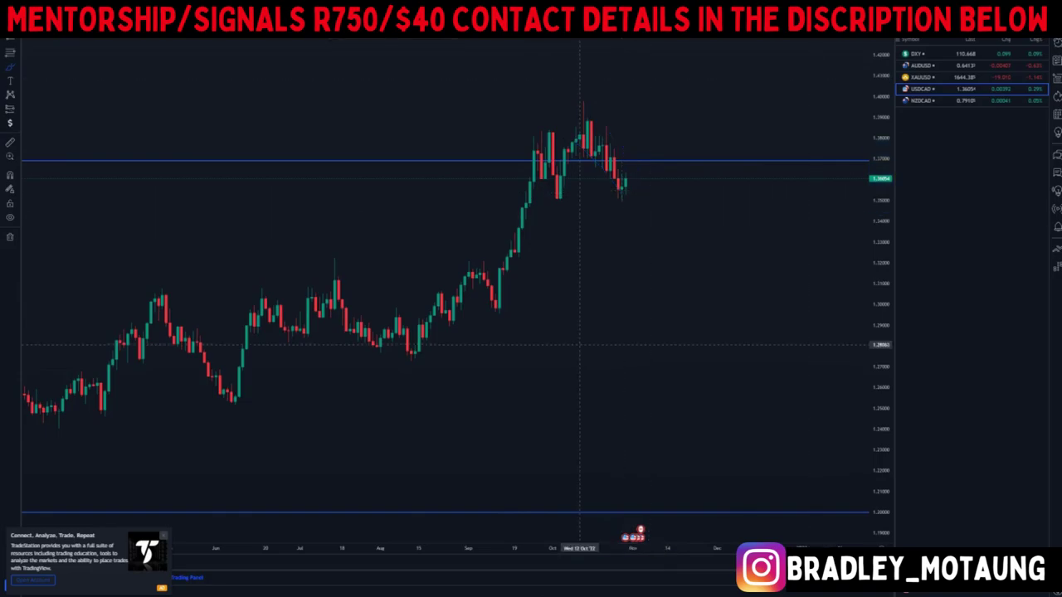
# Draw a rising trendline from the December 2020 swing high at about 1.296 to the October 2022 high at about 1.398.
pyautogui.scroll(-10, 580, 344)
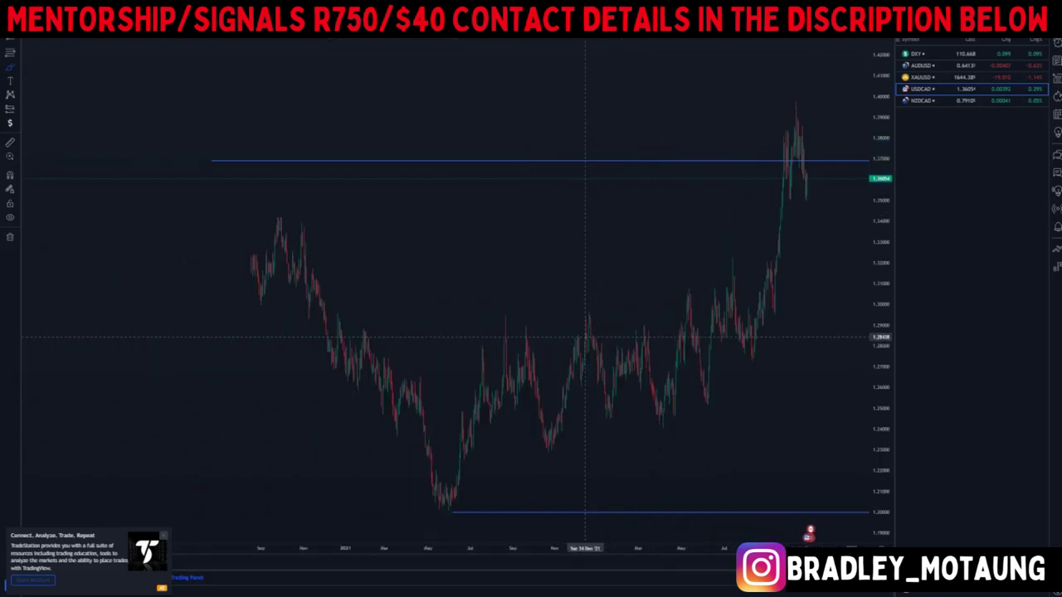
pyautogui.scroll(-2, 585, 338)
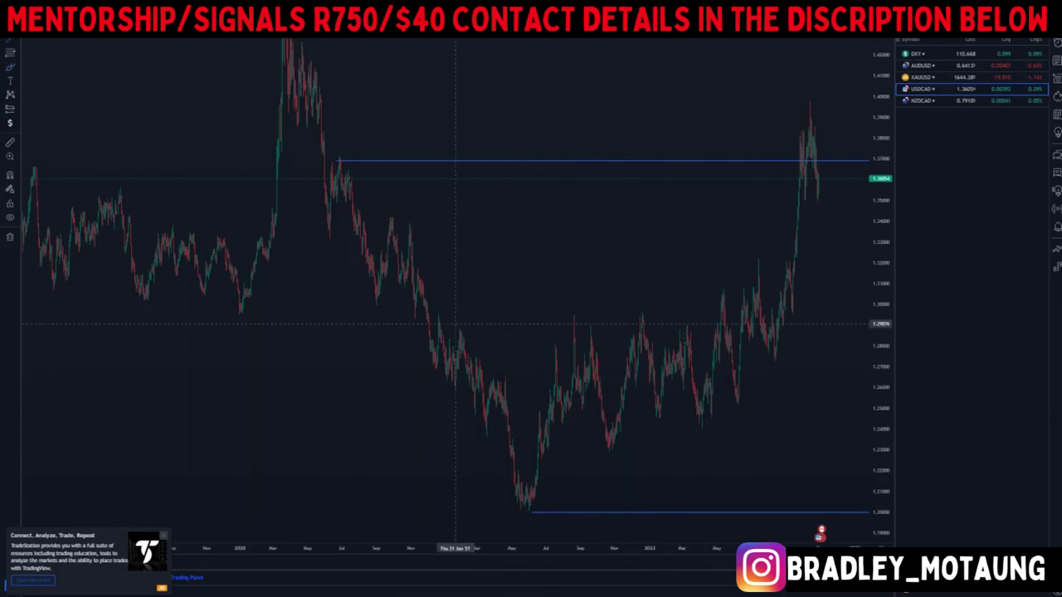
pyautogui.click(437, 311)
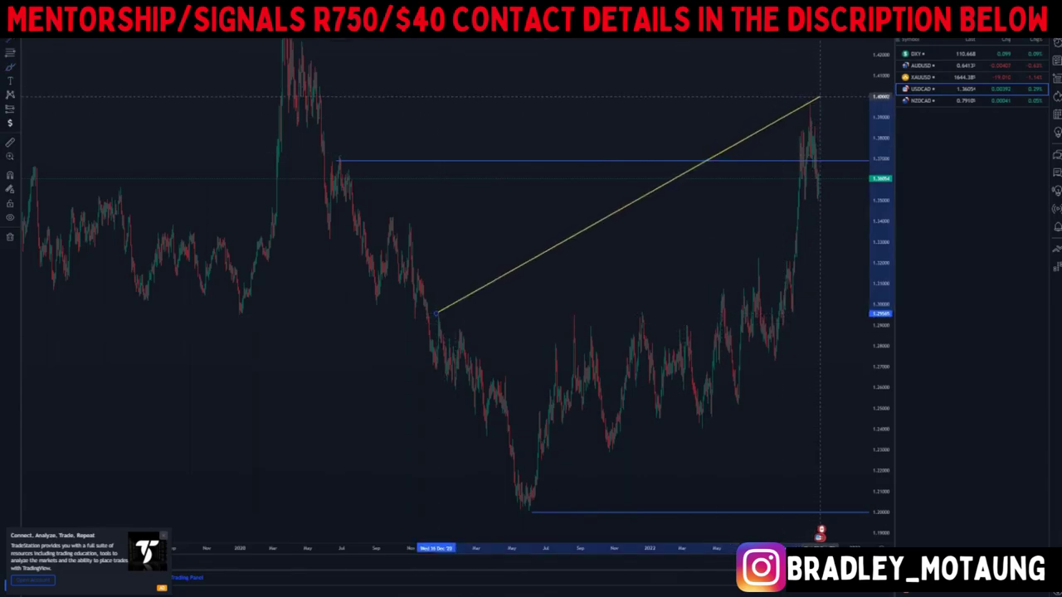
pyautogui.click(819, 104)
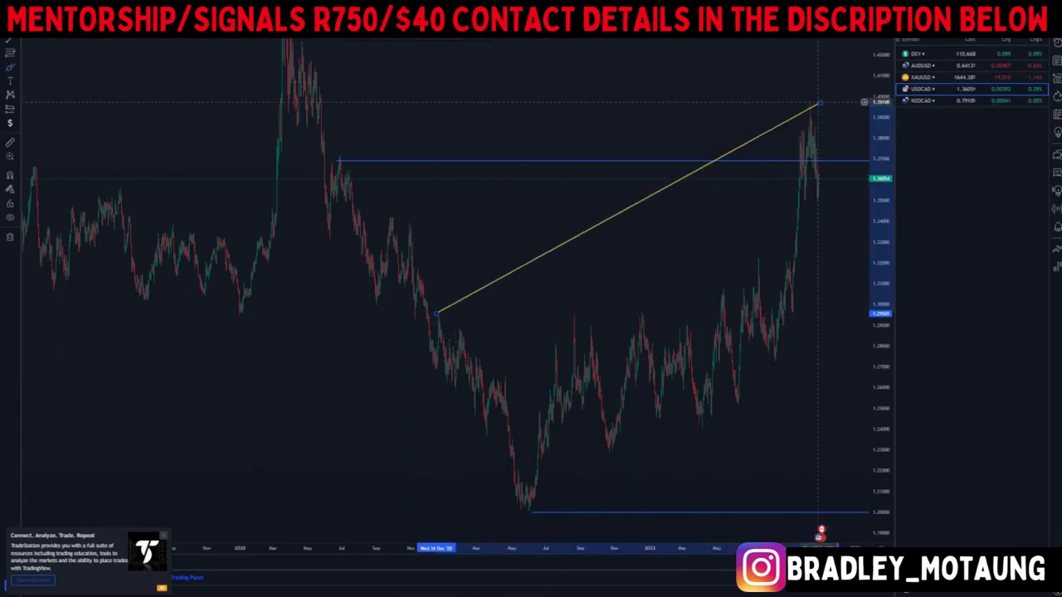
pyautogui.moveTo(819, 103); pyautogui.dragTo(814, 99)
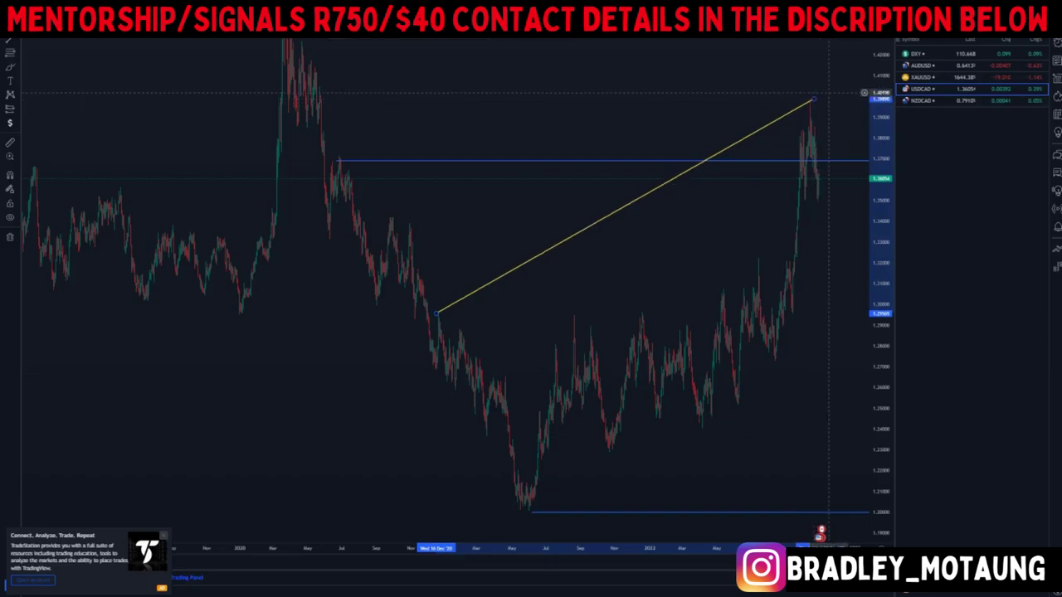
# Draw a rising lower trendline from the June 2021 low at about 1.203 beneath the 2022 lows to about 1.284.
pyautogui.moveTo(881, 210); pyautogui.dragTo(881, 314)
pyautogui.click(689, 307)
pyautogui.moveTo(690, 306); pyautogui.dragTo(505, 256)
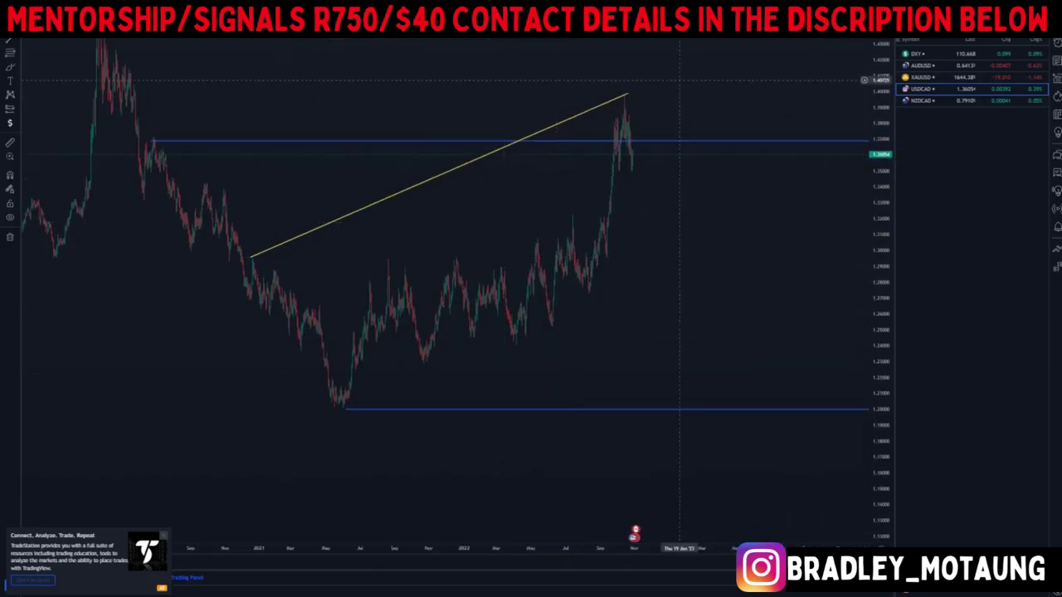
pyautogui.click(345, 405)
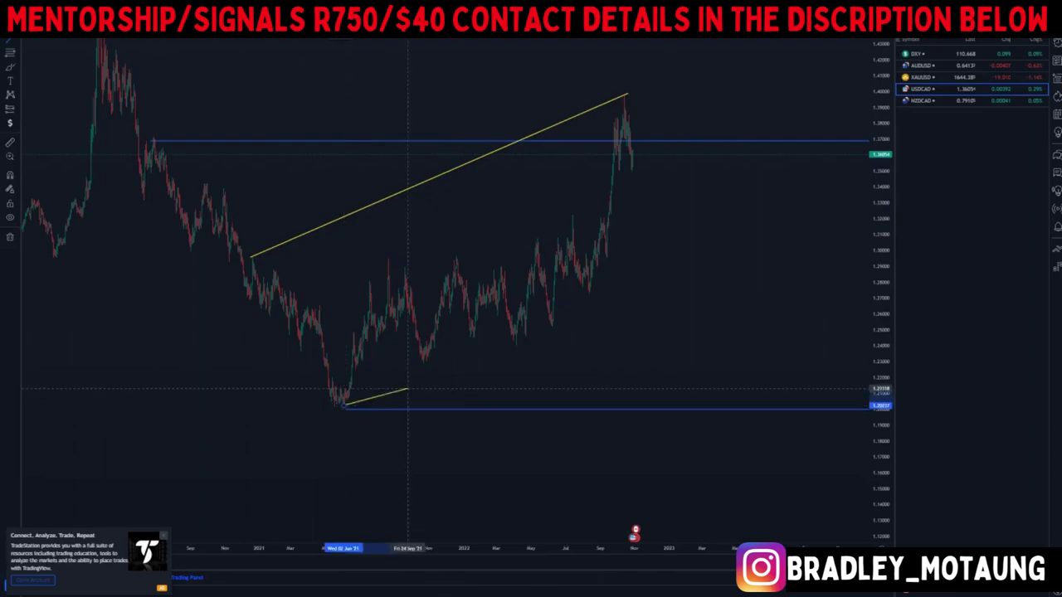
pyautogui.click(712, 275)
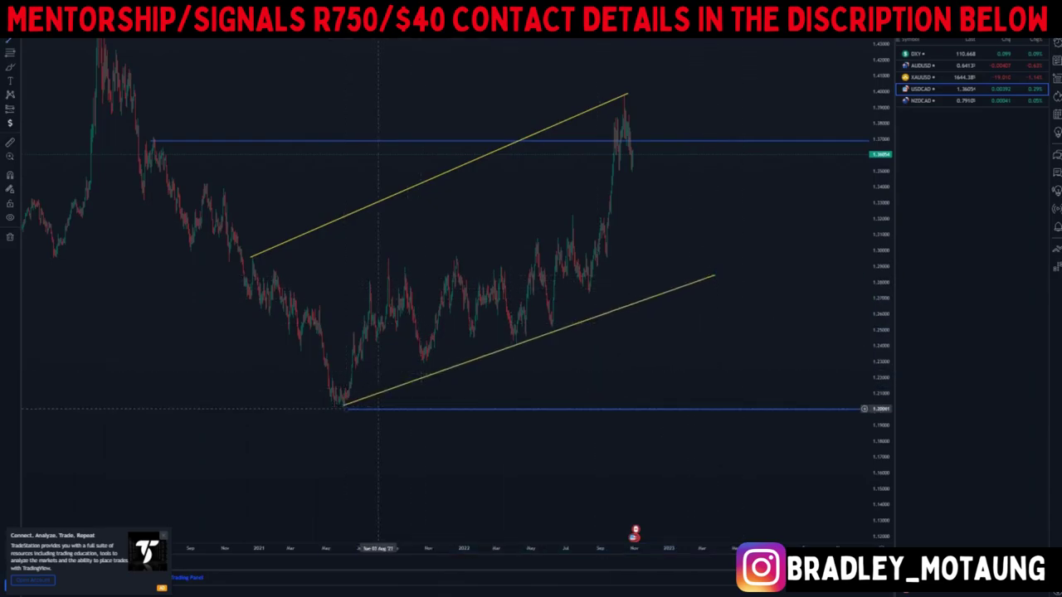
# Move the 1.200 ray's start to 1 June 2021 and pull the lower trendline's end back slightly to about 1.281.
pyautogui.moveTo(348, 408); pyautogui.dragTo(344, 410)
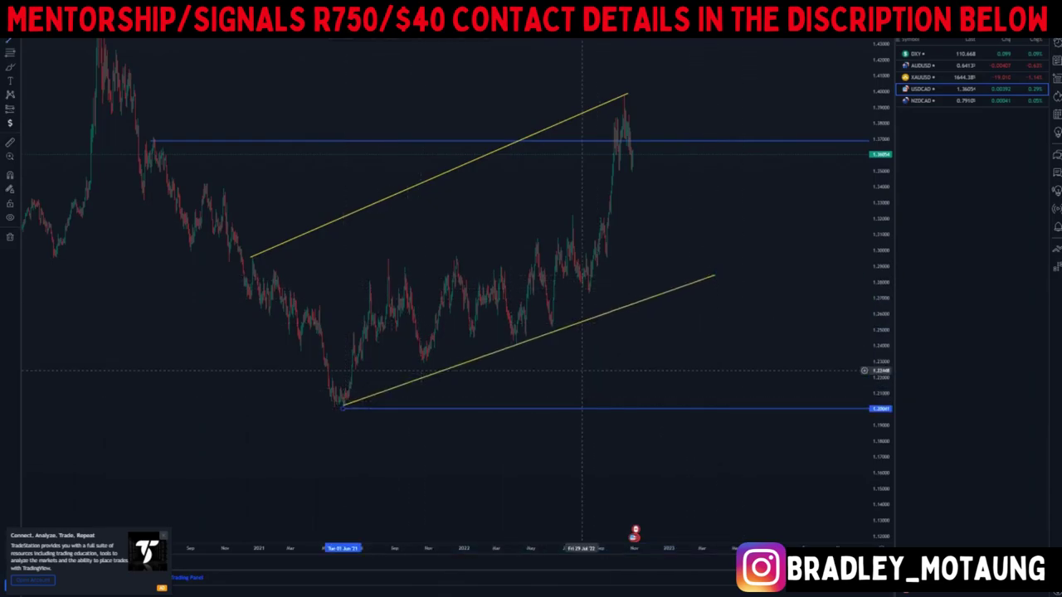
pyautogui.moveTo(716, 275); pyautogui.dragTo(701, 280)
pyautogui.click(828, 239)
pyautogui.moveTo(880, 239); pyautogui.dragTo(880, 286)
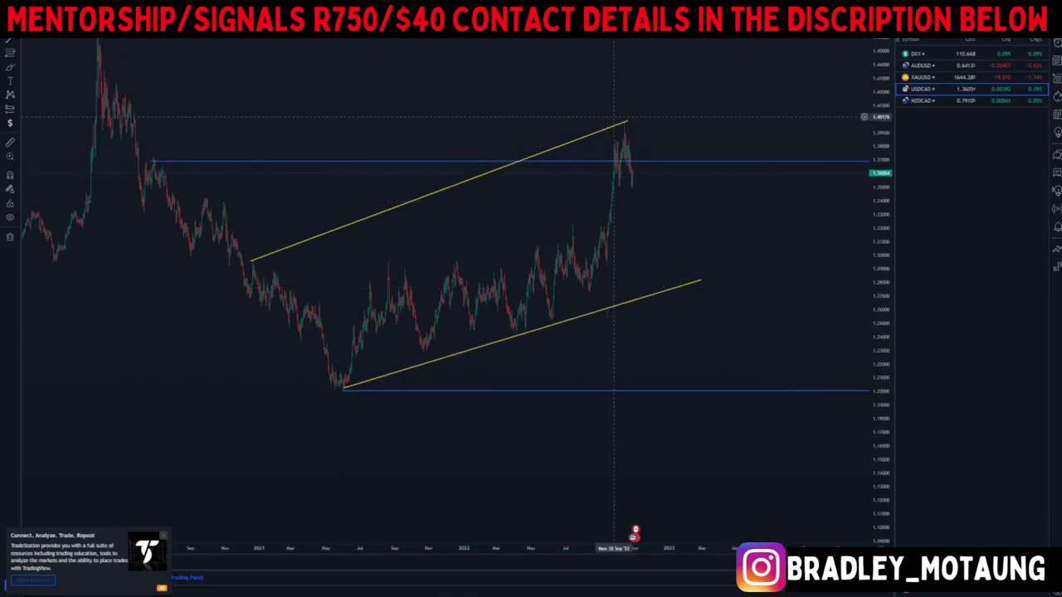
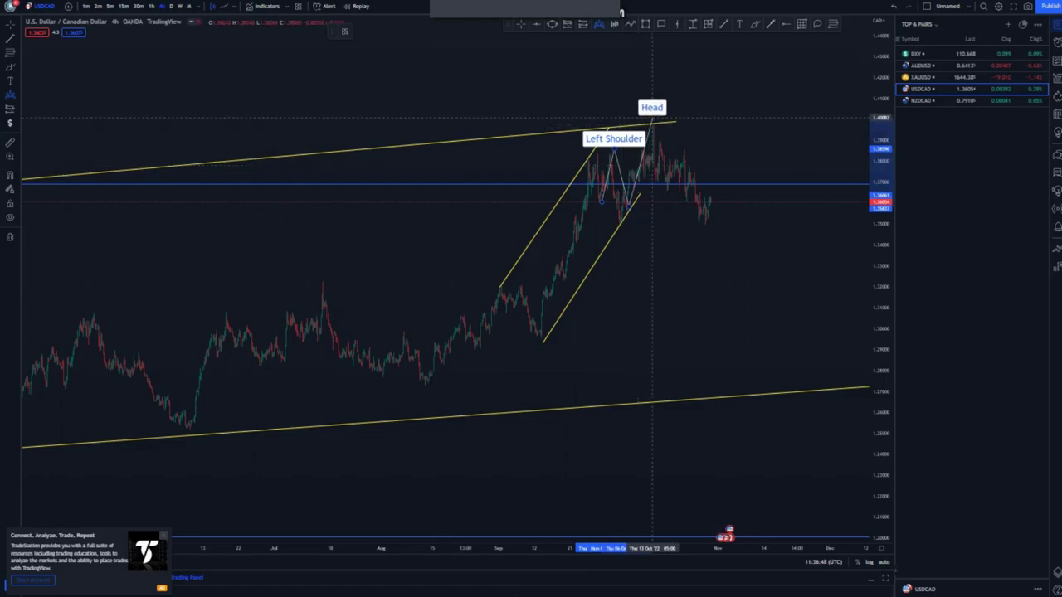
# Complete the head and shoulders pattern with the head at about 1.401 and the right shoulder at about 1.386.
pyautogui.click(652, 121)
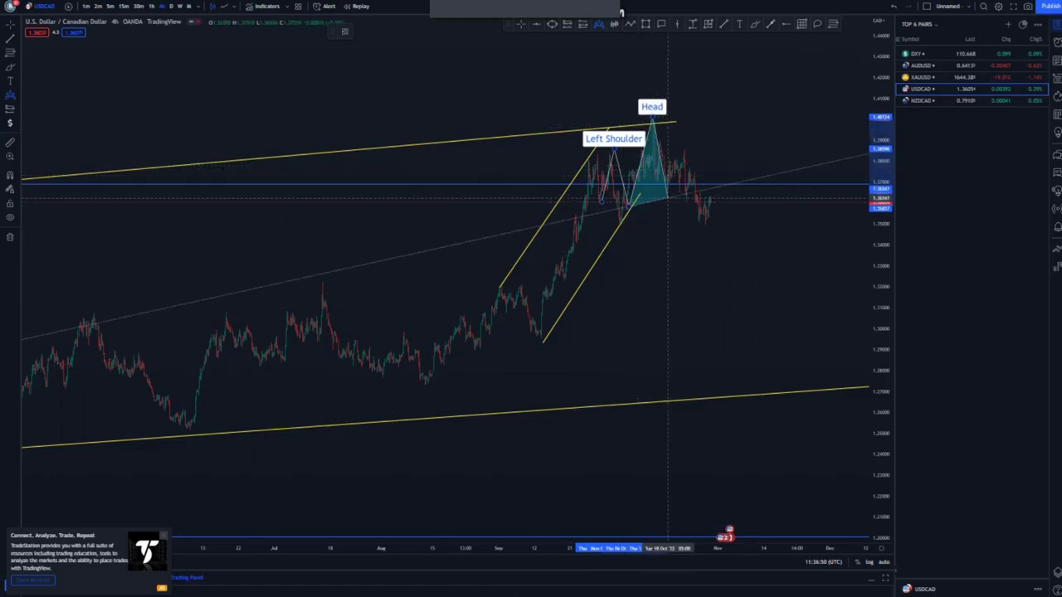
pyautogui.click(668, 197)
pyautogui.click(689, 148)
pyautogui.click(710, 179)
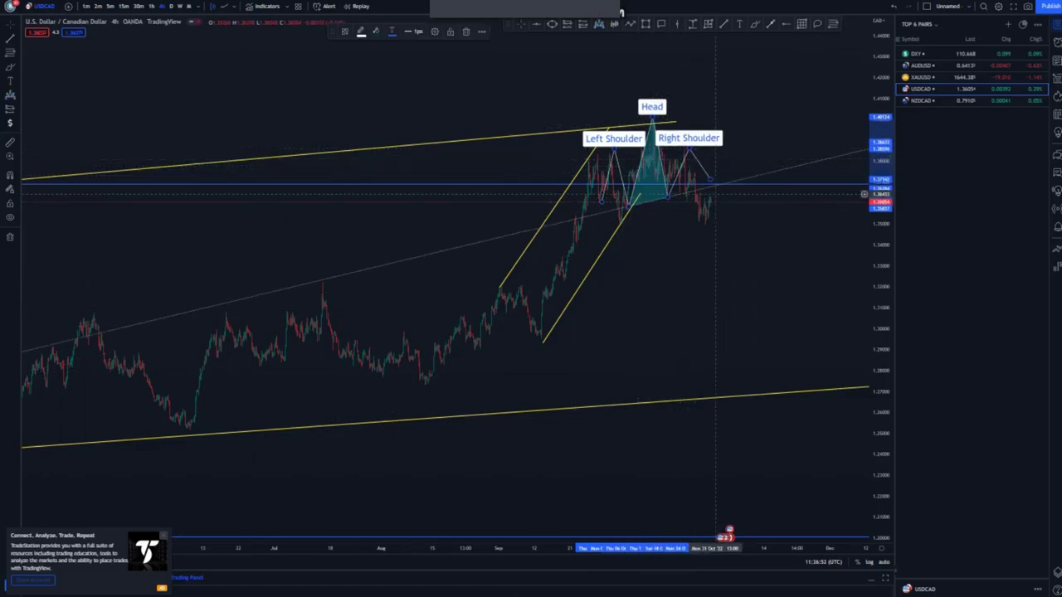
pyautogui.rightClick(715, 195)
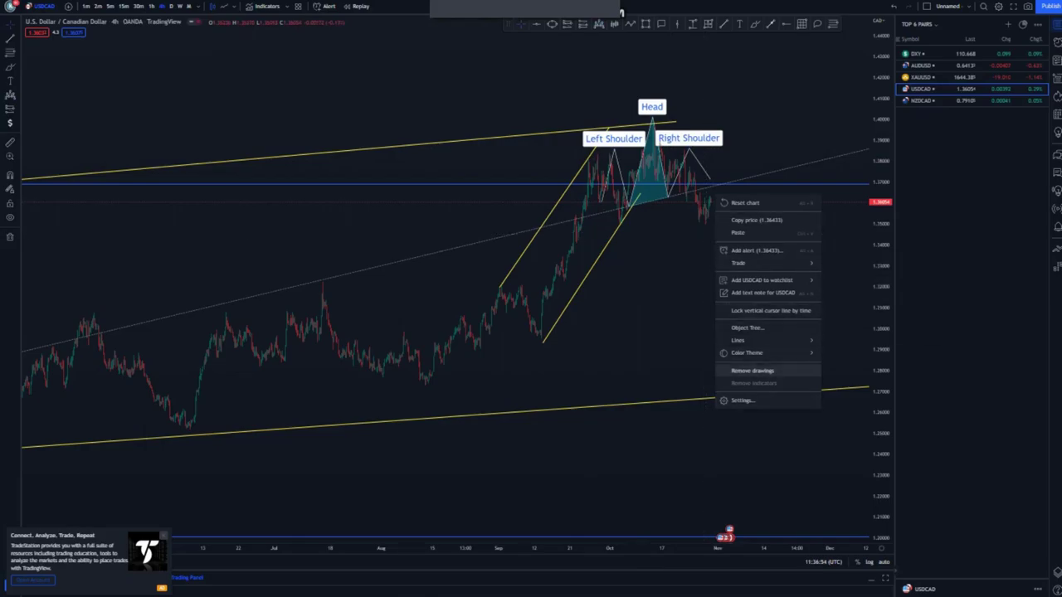
pyautogui.click(752, 371)
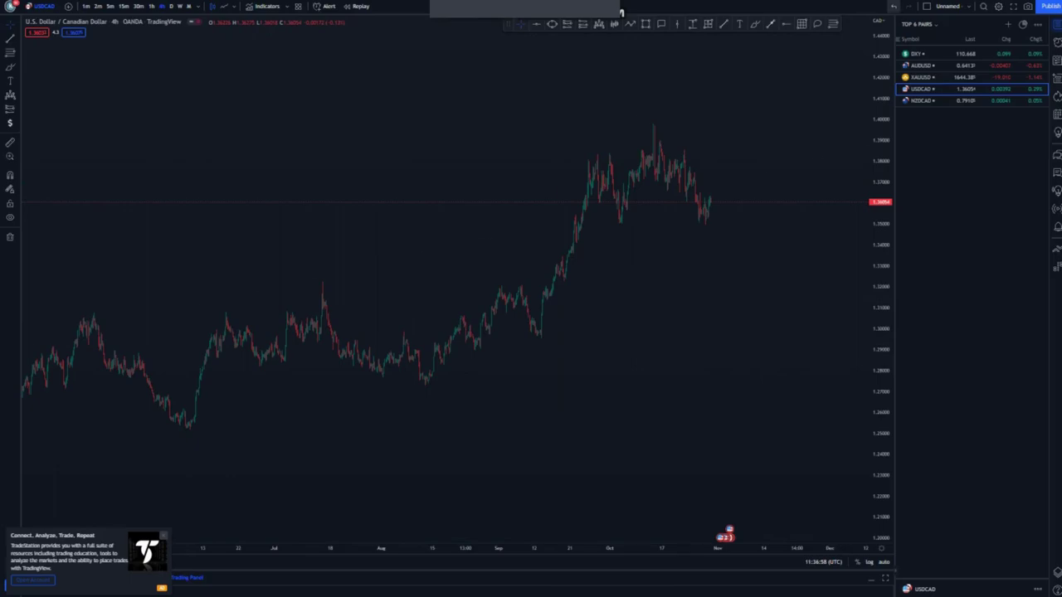
pyautogui.hotkey('ctrl', 'z')
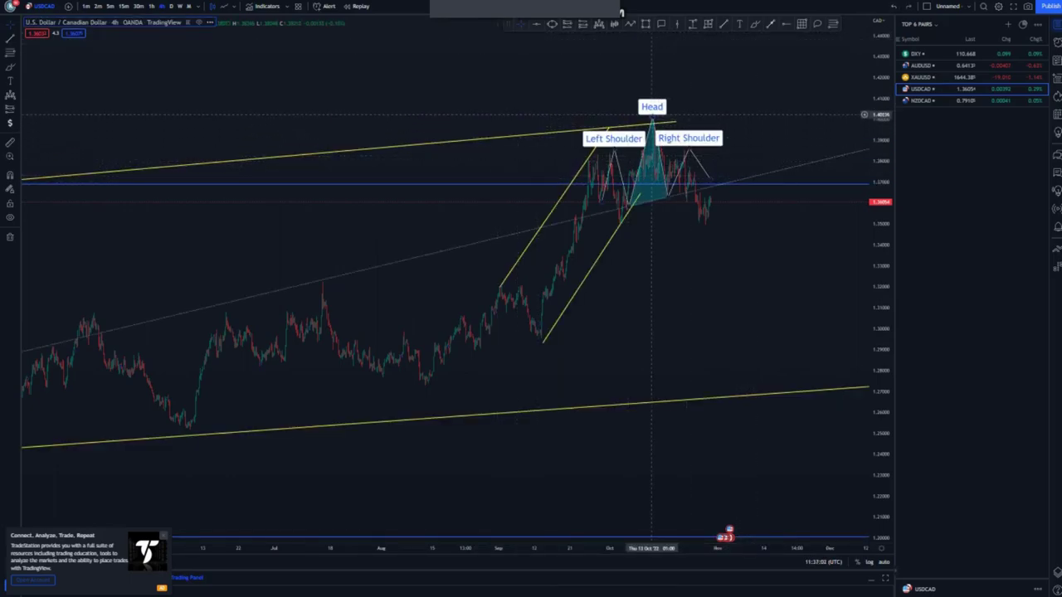
# Delete the head and shoulders pattern and the horizontal ray at about 1.369.
pyautogui.click(652, 115)
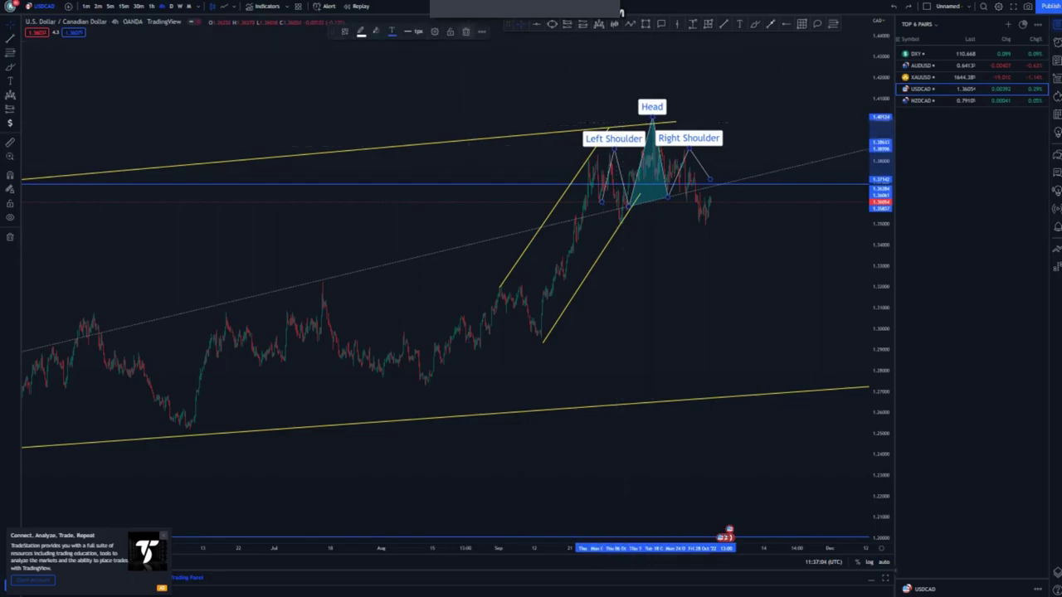
pyautogui.click(465, 31)
pyautogui.scroll(6, 752, 259)
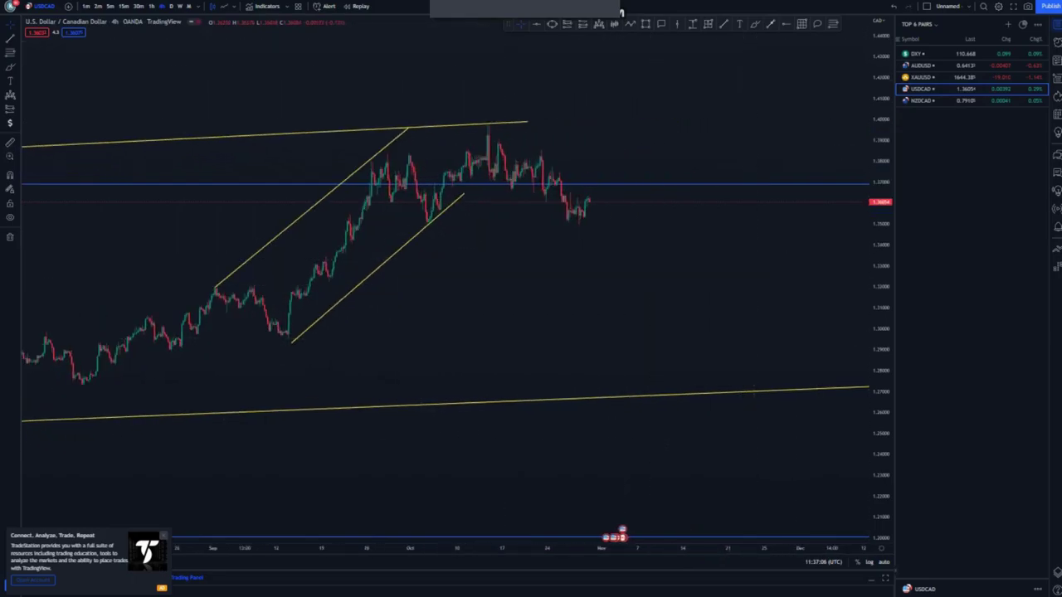
pyautogui.moveTo(881, 282); pyautogui.dragTo(881, 168)
pyautogui.moveTo(569, 290); pyautogui.dragTo(574, 322)
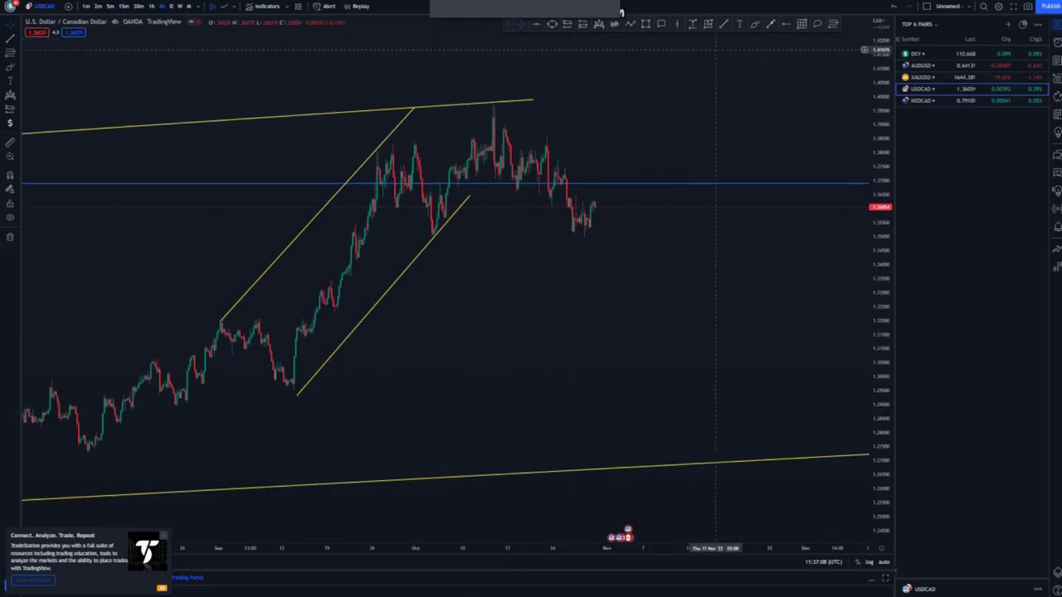
pyautogui.rightClick(652, 183)
pyautogui.press('Delete')
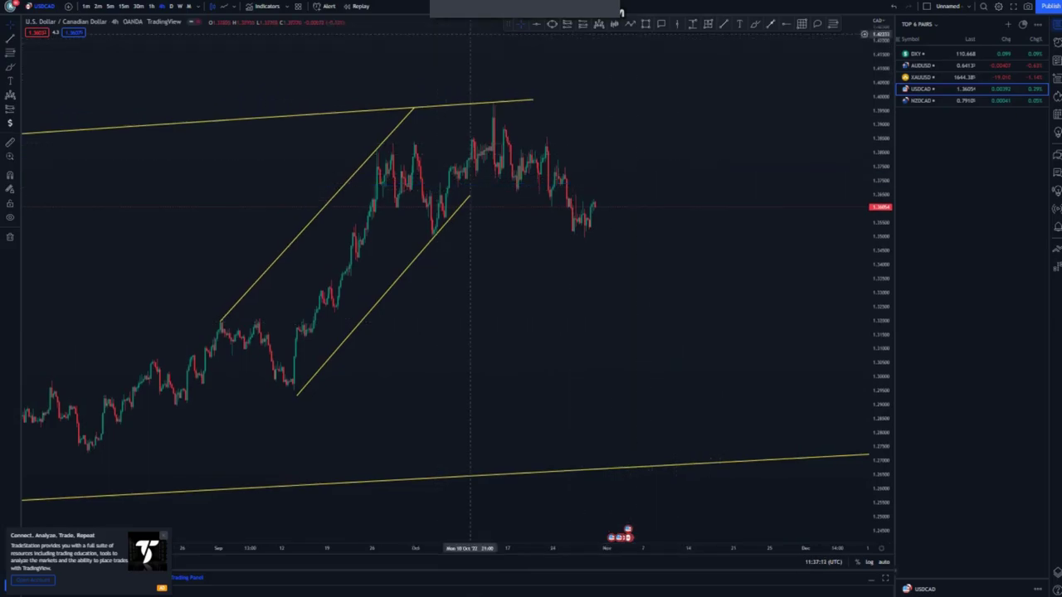
# Place a horizontal ray at the mid-September low, about 1.298, and snap the steep channel's lower line start to the 13 September low, about 1.295.
pyautogui.click(299, 383)
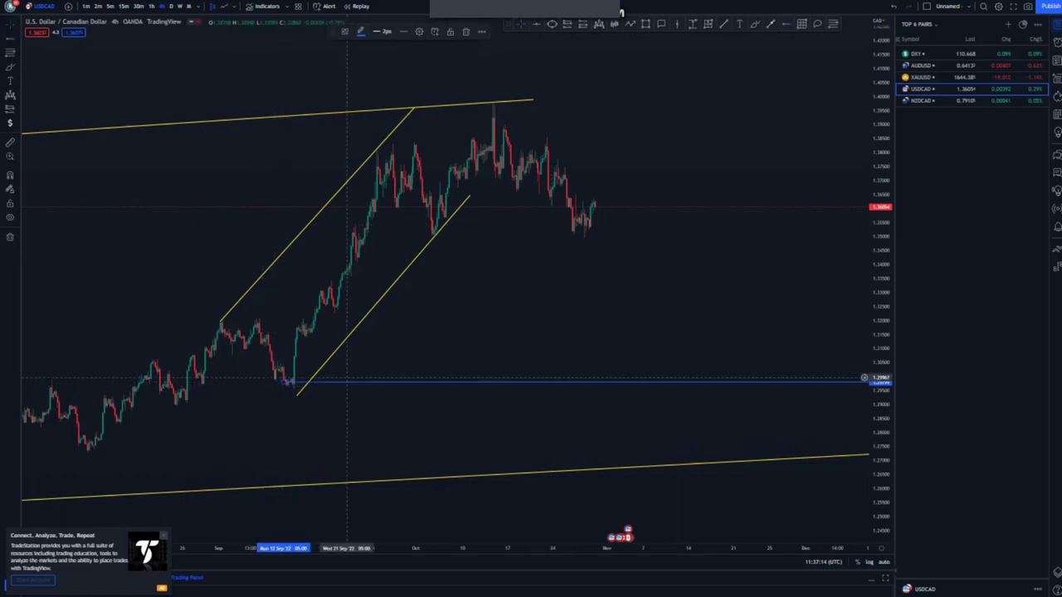
pyautogui.moveTo(297, 395); pyautogui.dragTo(294, 390)
# Switch the USDCAD chart to the 1-hour timeframe.
pyautogui.click(152, 7)
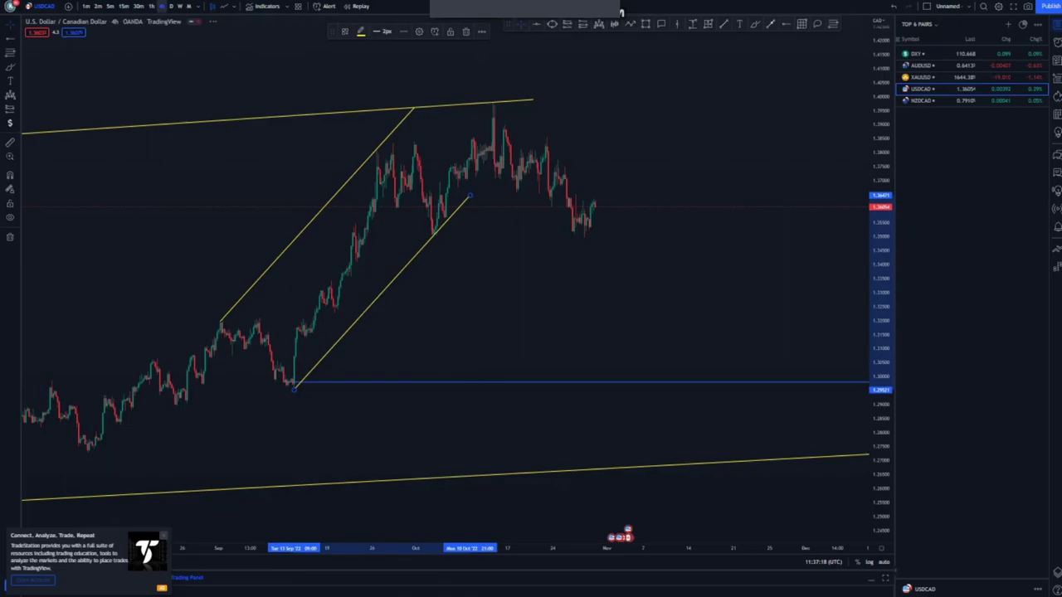
pyautogui.scroll(-4, 465, 203)
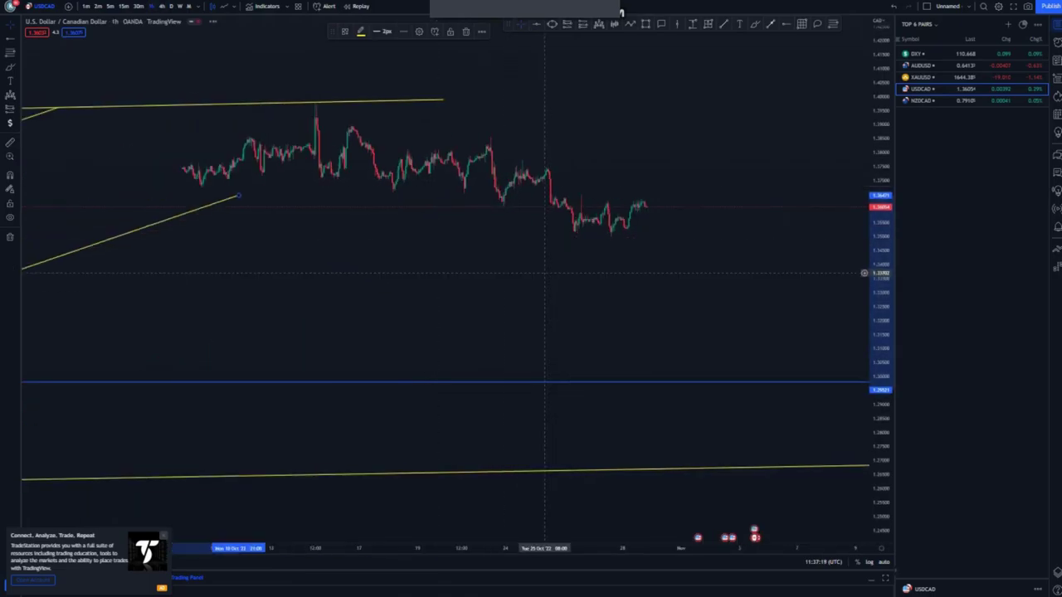
# Lower the right end of the steep rising channel's lower line to about 1.362.
pyautogui.moveTo(881, 342); pyautogui.dragTo(882, 207)
pyautogui.moveTo(521, 329); pyautogui.dragTo(587, 394)
pyautogui.moveTo(420, 208); pyautogui.dragTo(420, 220)
pyautogui.click(481, 242)
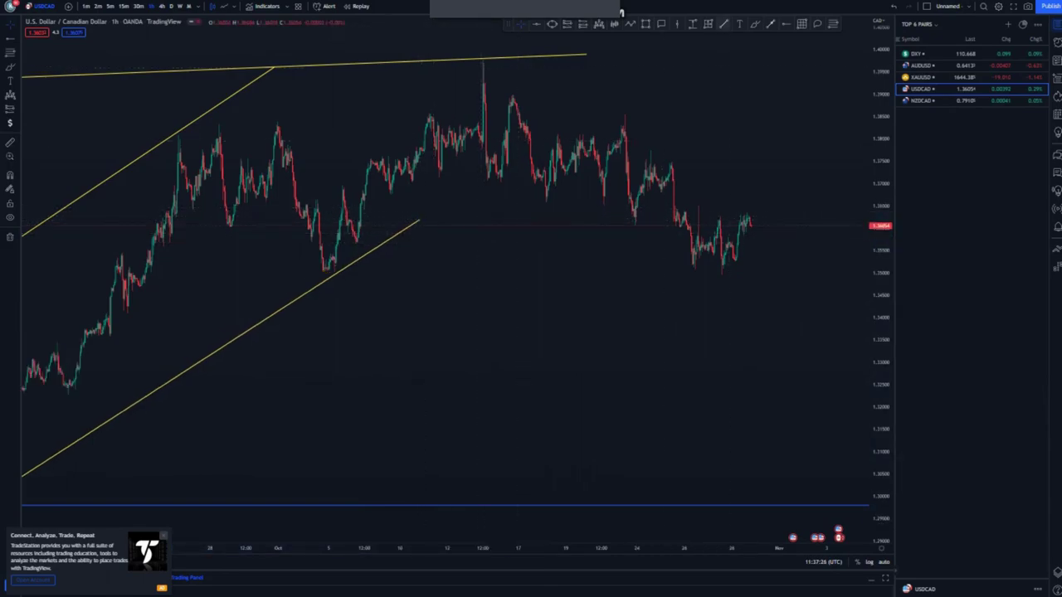
# Draw a falling channel over the mid-to-late October swings, upper line from about 1.390 to 1.385, lower line from about 1.370 to 1.360.
pyautogui.click(513, 93)
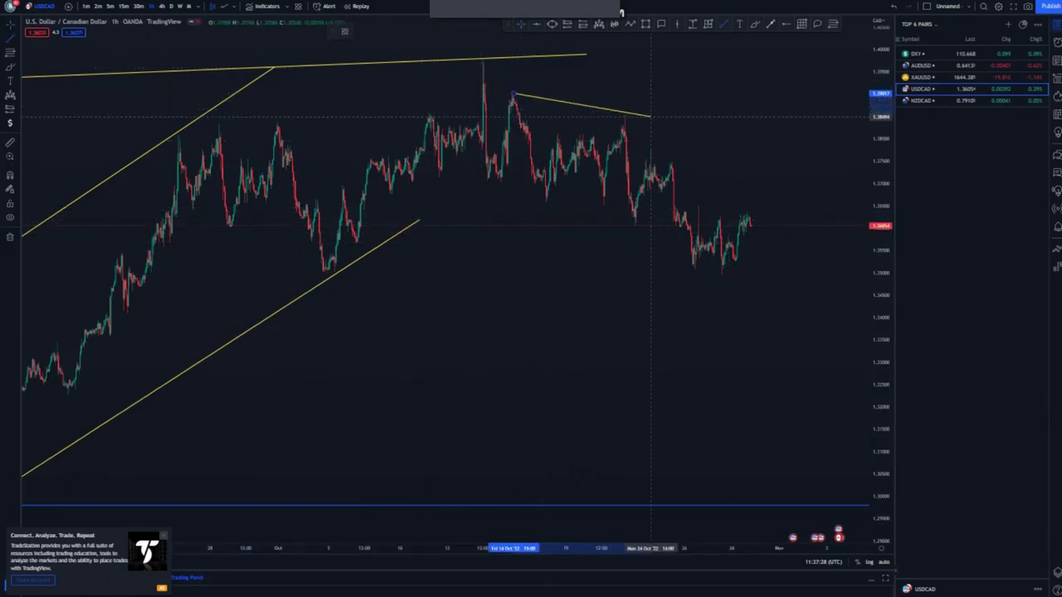
pyautogui.click(643, 117)
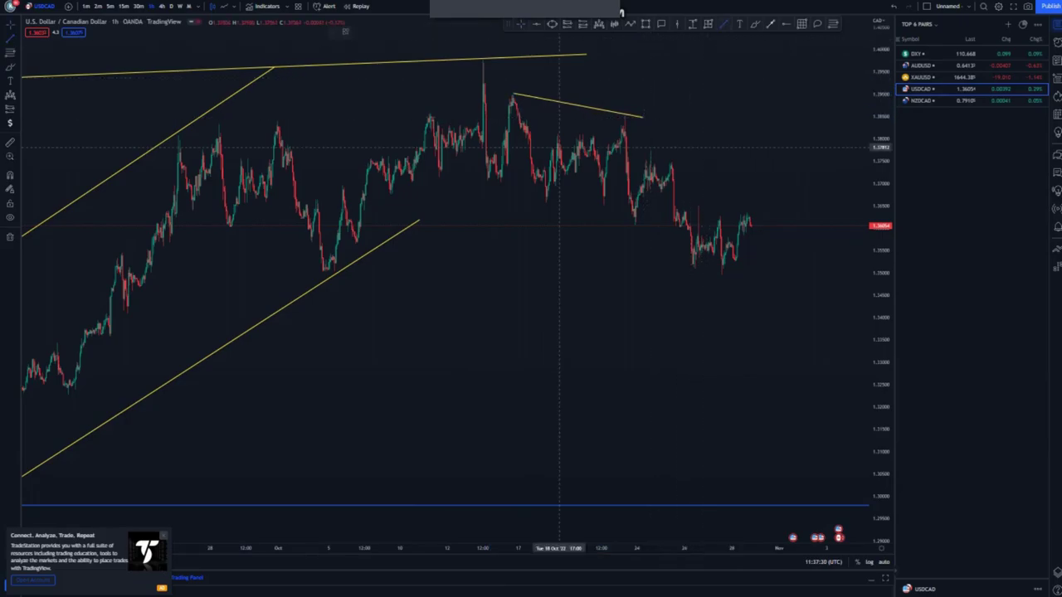
pyautogui.click(487, 180)
pyautogui.click(637, 225)
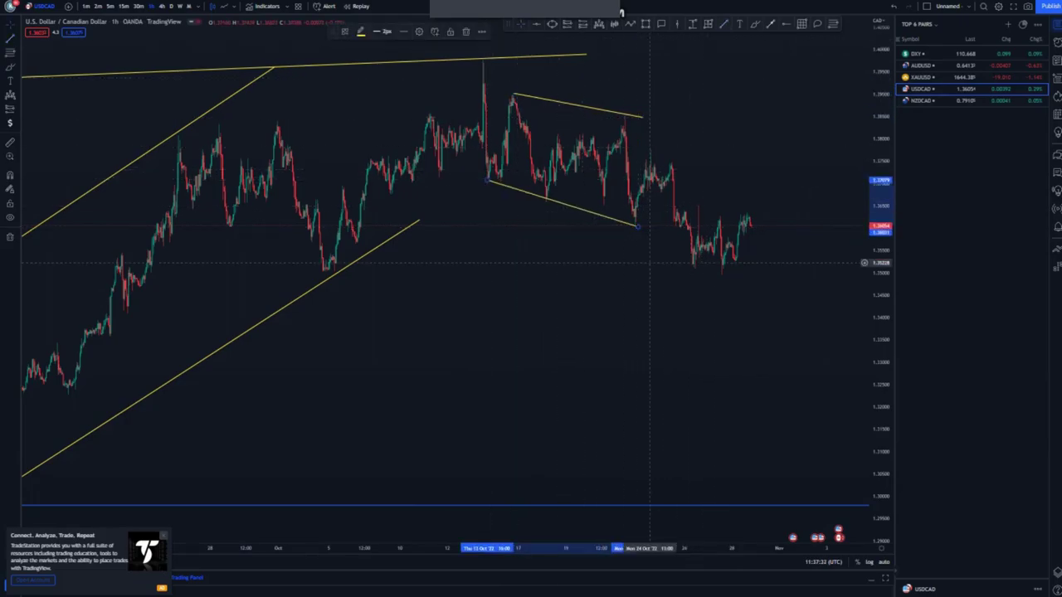
pyautogui.click(650, 263)
pyautogui.moveTo(487, 180); pyautogui.dragTo(487, 184)
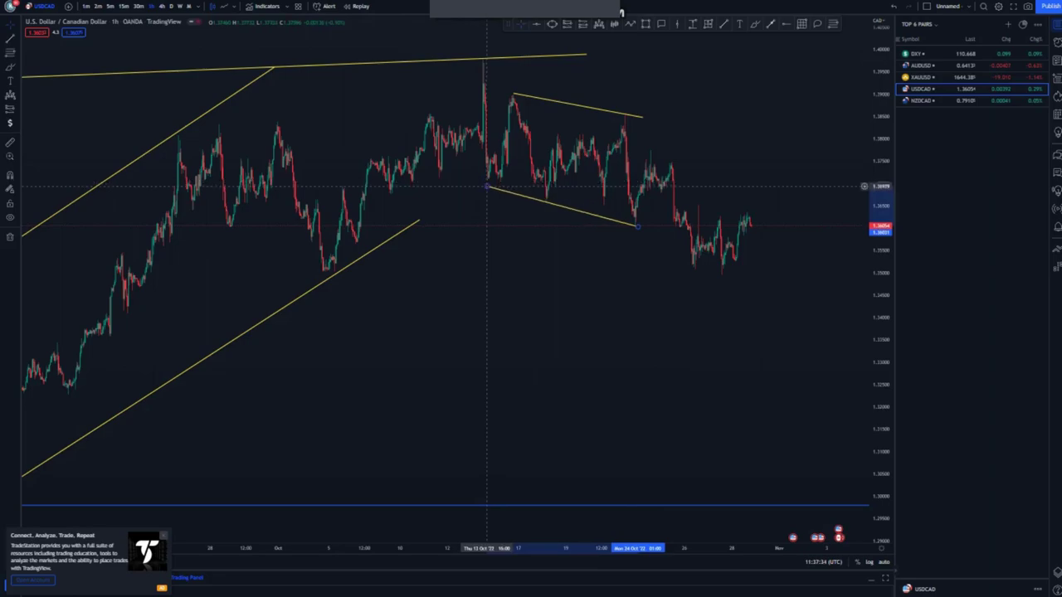
pyautogui.click(611, 244)
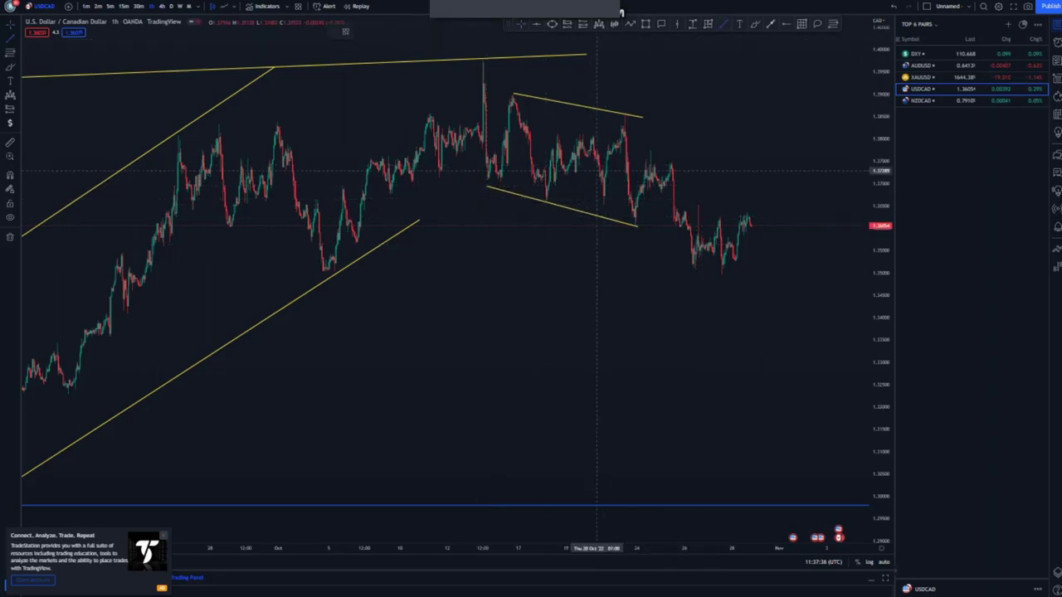
# Add a rising trend line from about 1.380 to 1.385 and a flat one at about 1.366 inside the falling channel.
pyautogui.moveTo(530, 141); pyautogui.dragTo(627, 117)
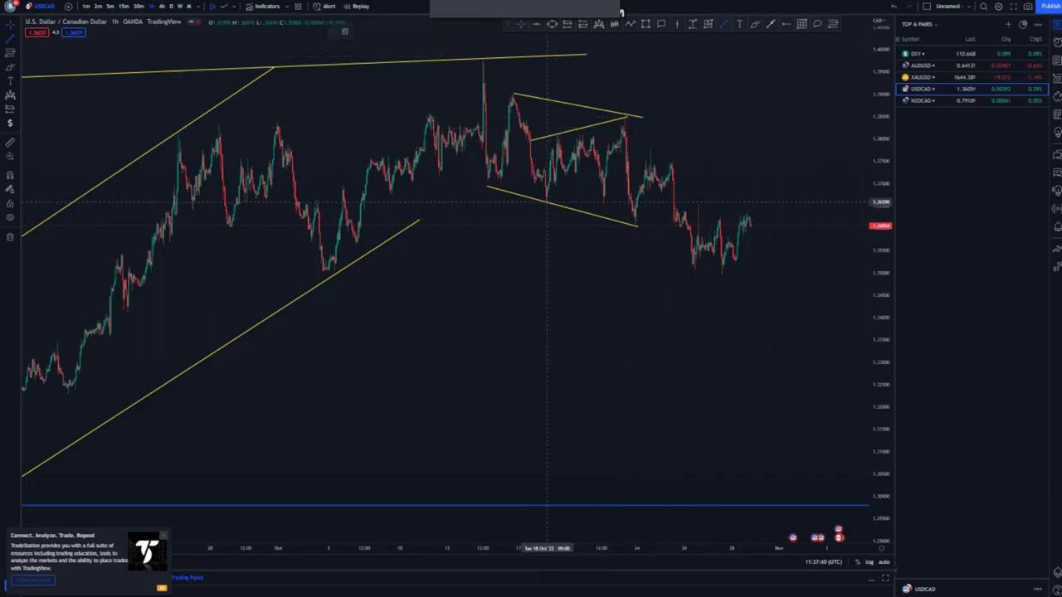
pyautogui.moveTo(547, 203); pyautogui.dragTo(604, 202)
pyautogui.click(613, 203)
# Place a horizontal ray at about 1.3645, along the highs of the latest consolidation after the drop.
pyautogui.moveTo(515, 248); pyautogui.dragTo(486, 240)
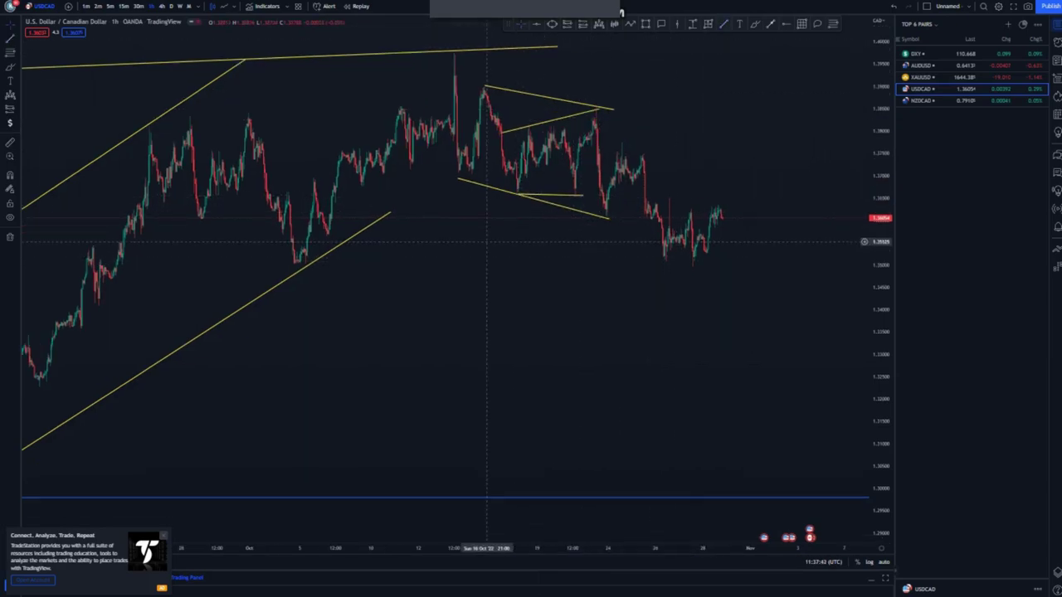
pyautogui.scroll(-3, 643, 295)
pyautogui.scroll(5, 674, 296)
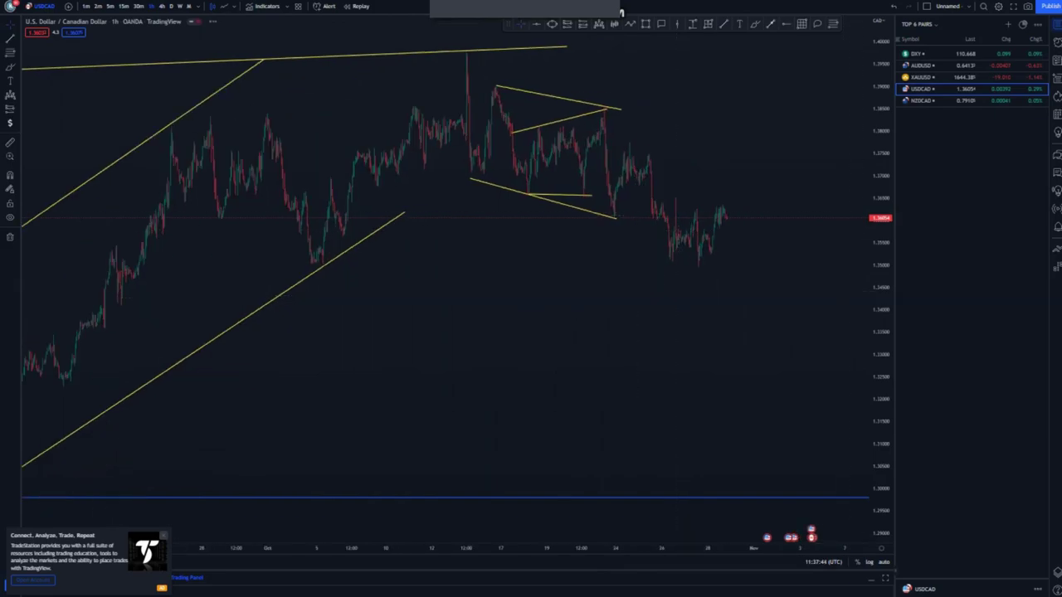
pyautogui.scroll(2, 677, 251)
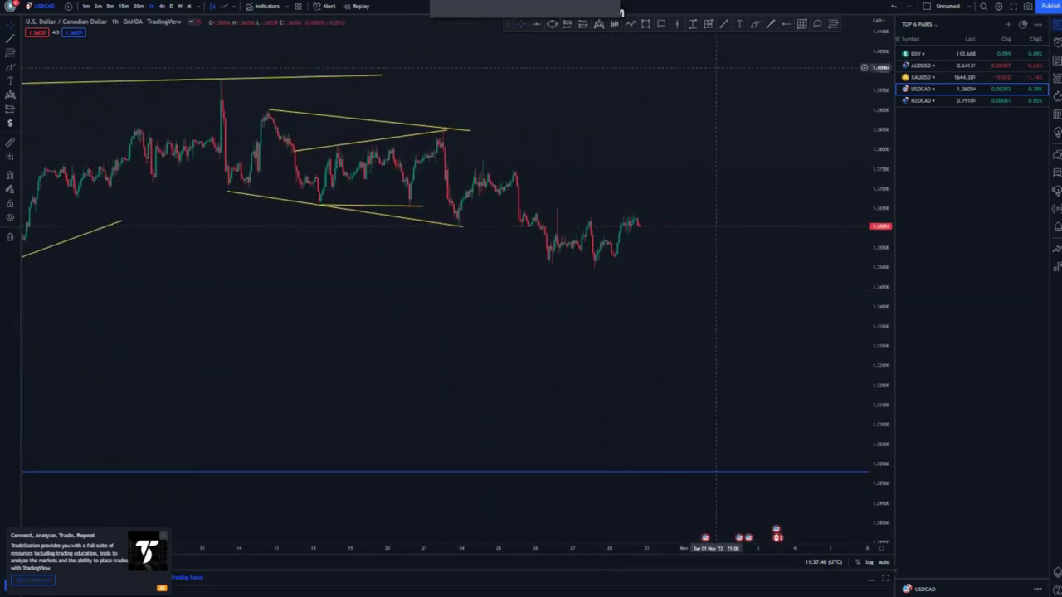
pyautogui.click(523, 208)
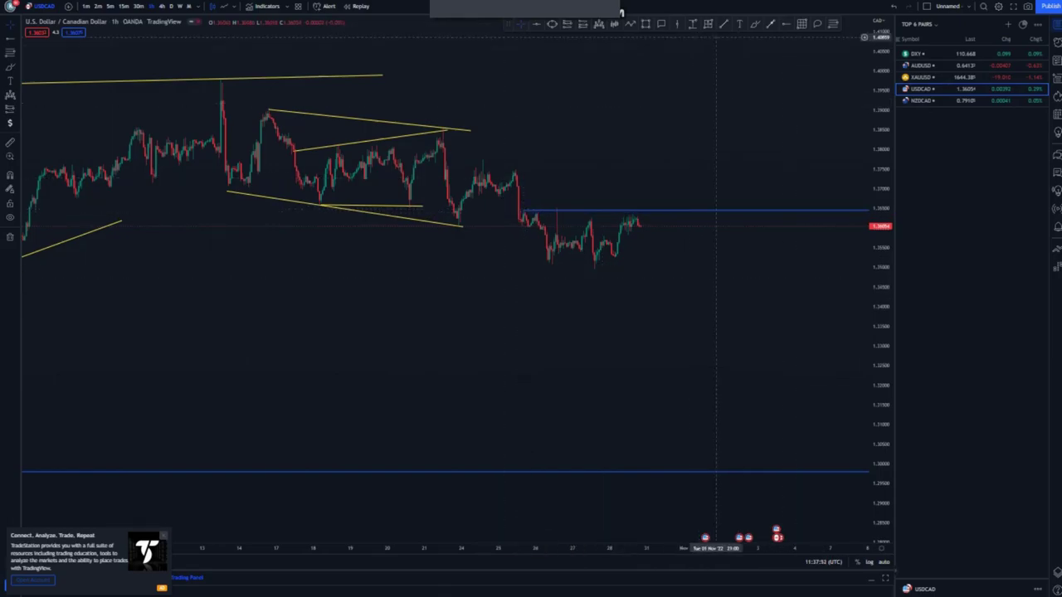
# Draw a slightly falling trend line under the late-October lows, from about 1.351 to about 1.348.
pyautogui.click(534, 259)
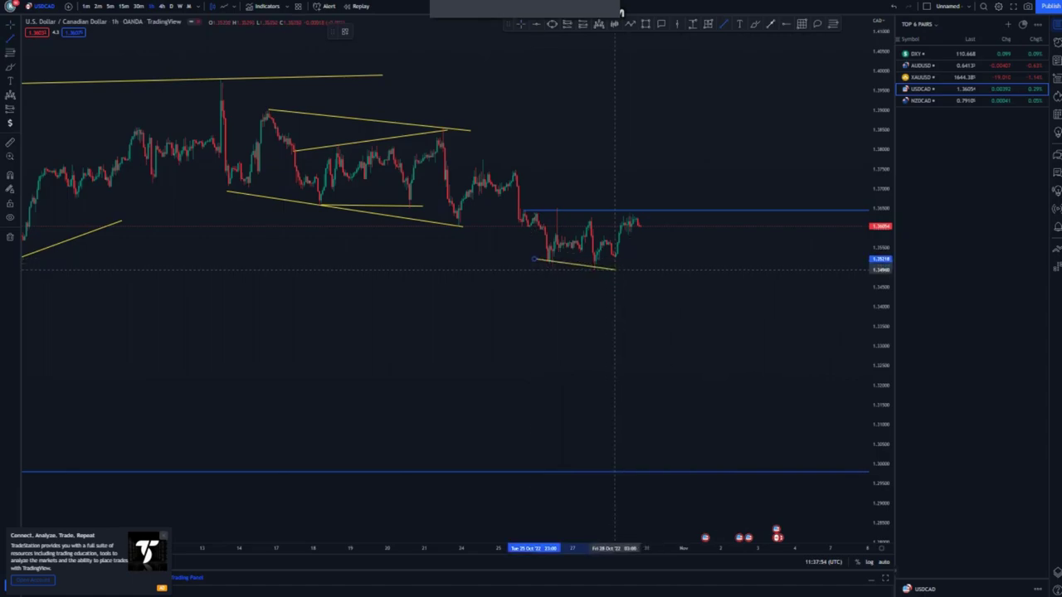
pyautogui.click(615, 268)
pyautogui.moveTo(538, 259); pyautogui.dragTo(534, 263)
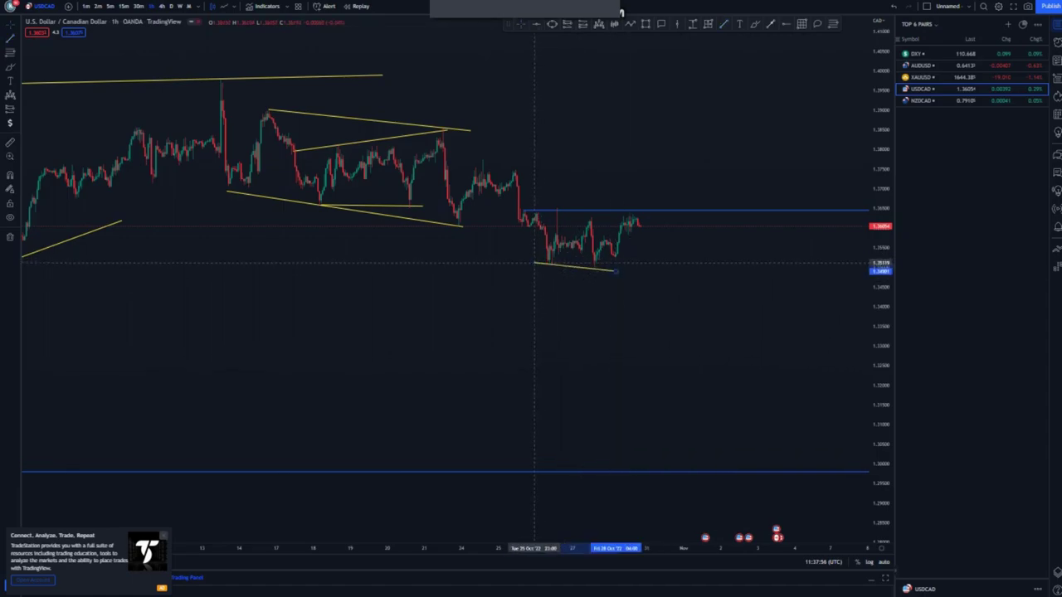
pyautogui.scroll(1, 565, 269)
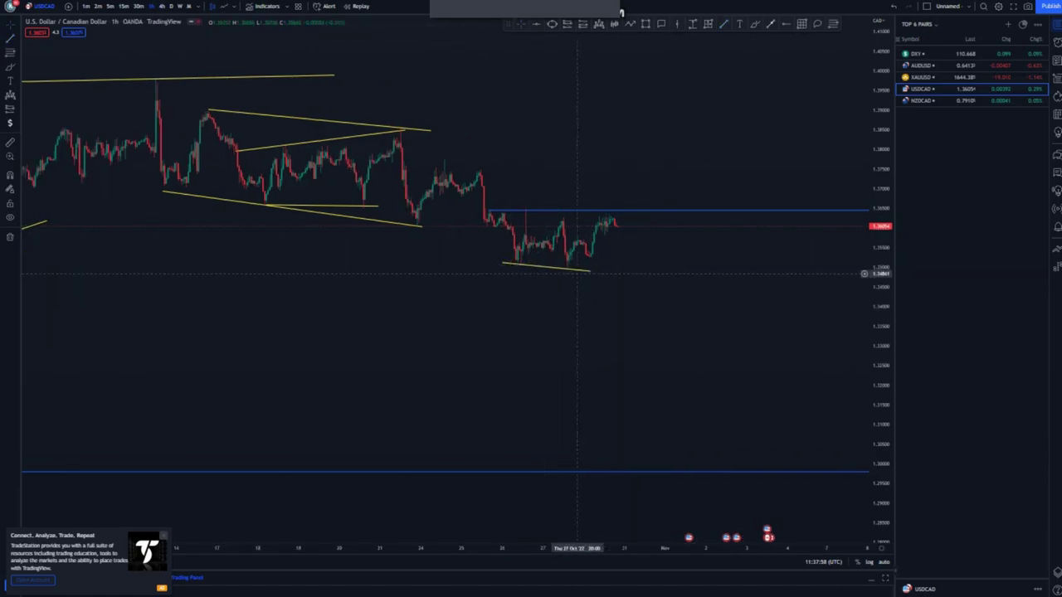
pyautogui.moveTo(590, 271); pyautogui.dragTo(615, 280)
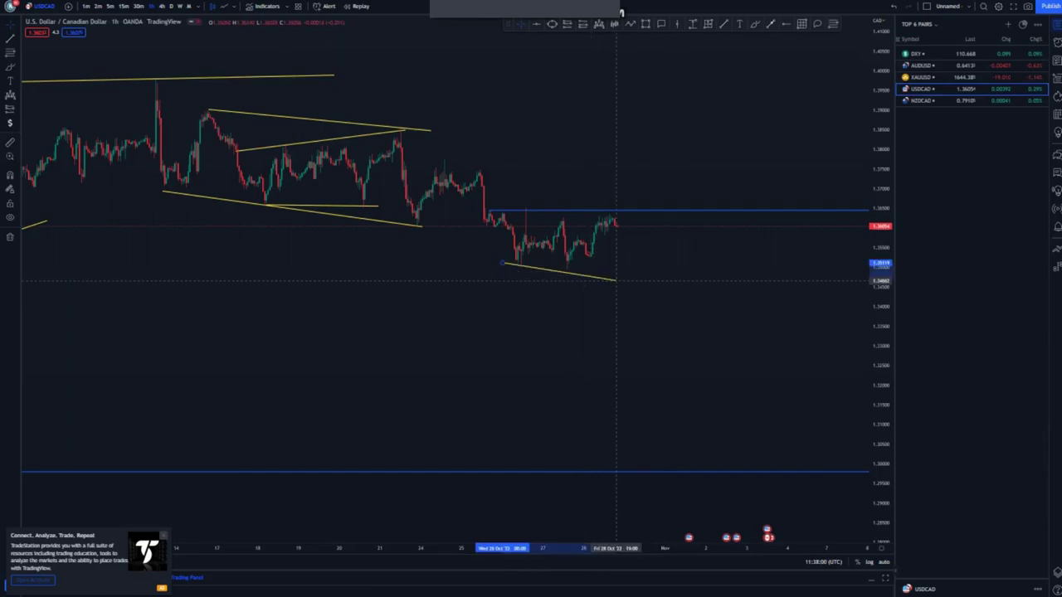
pyautogui.click(645, 263)
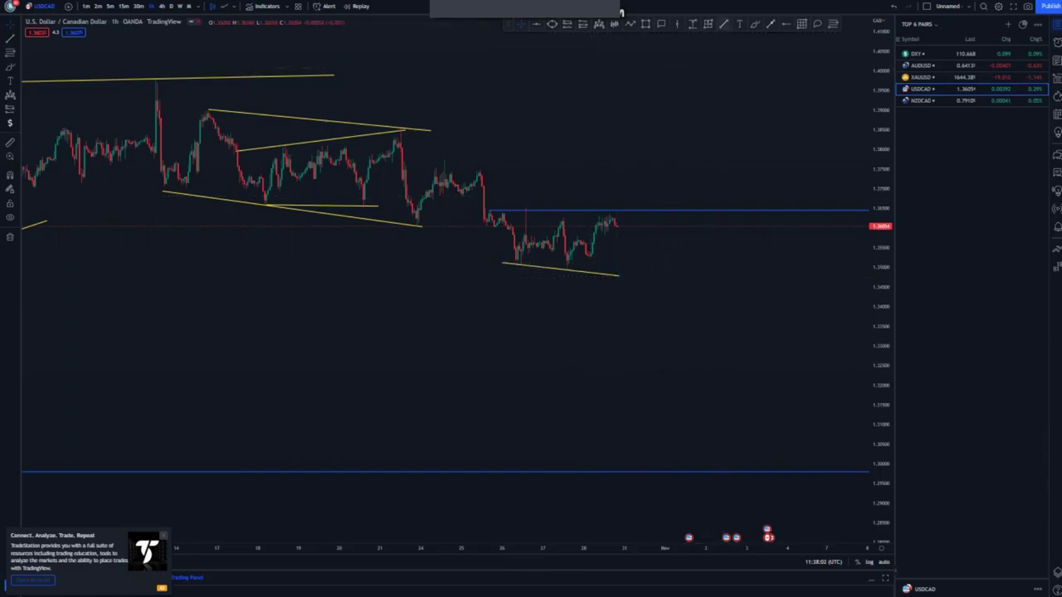
# Draw a small steep rising channel on the last upswing, lower line from about 1.349 to 1.361, upper line from about 1.355 to 1.363.
pyautogui.moveTo(569, 271); pyautogui.dragTo(616, 236)
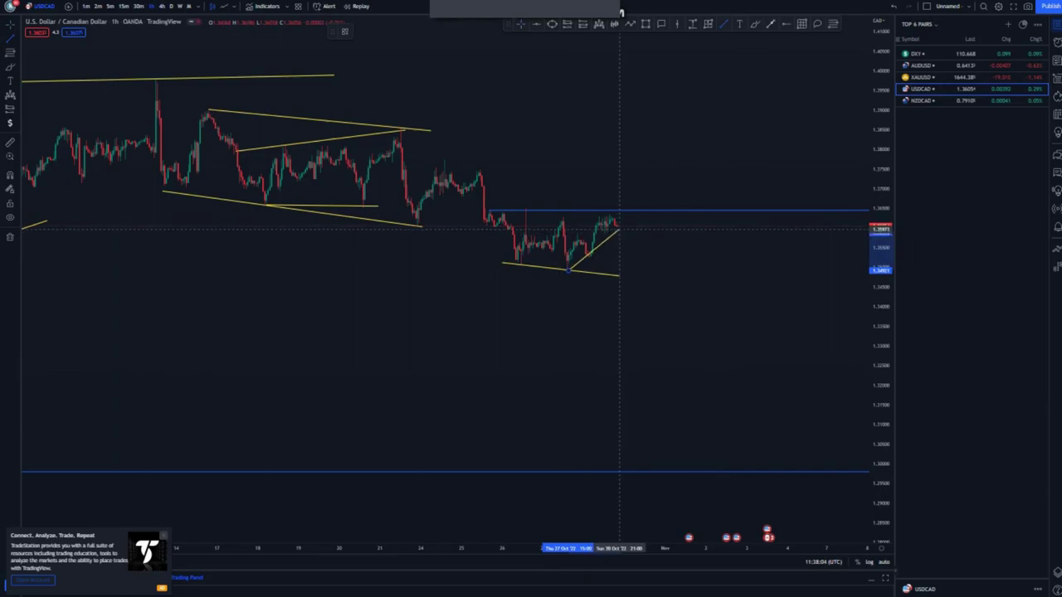
pyautogui.moveTo(569, 271); pyautogui.dragTo(578, 271)
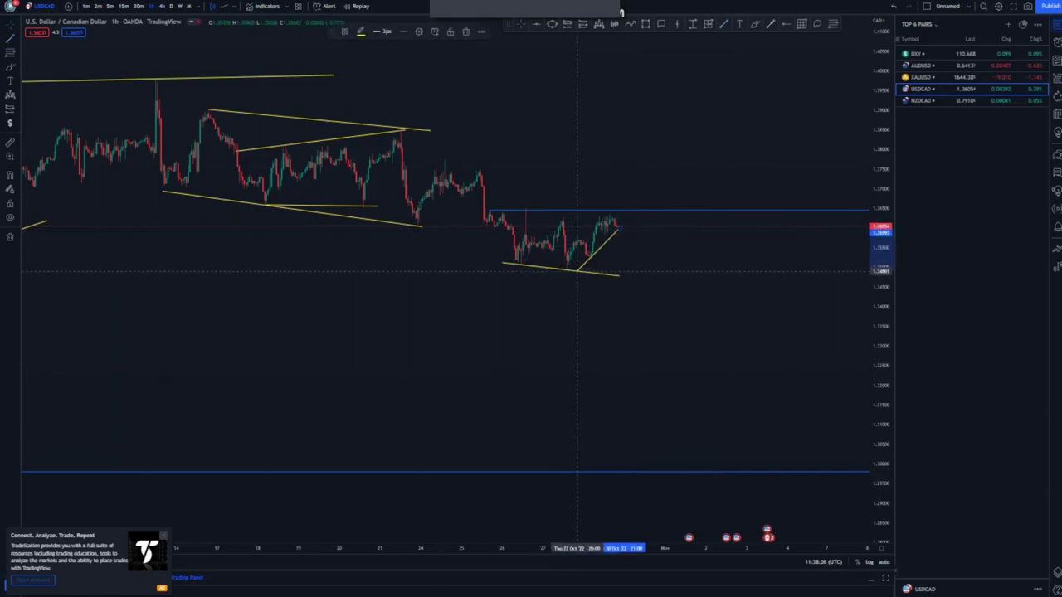
pyautogui.moveTo(619, 230); pyautogui.dragTo(620, 224)
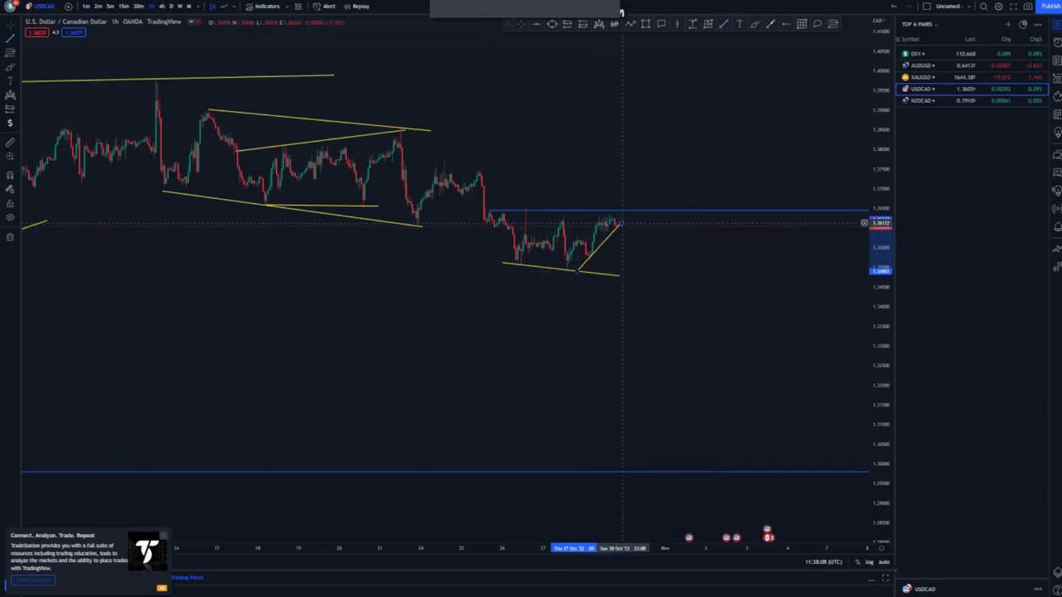
pyautogui.click(650, 223)
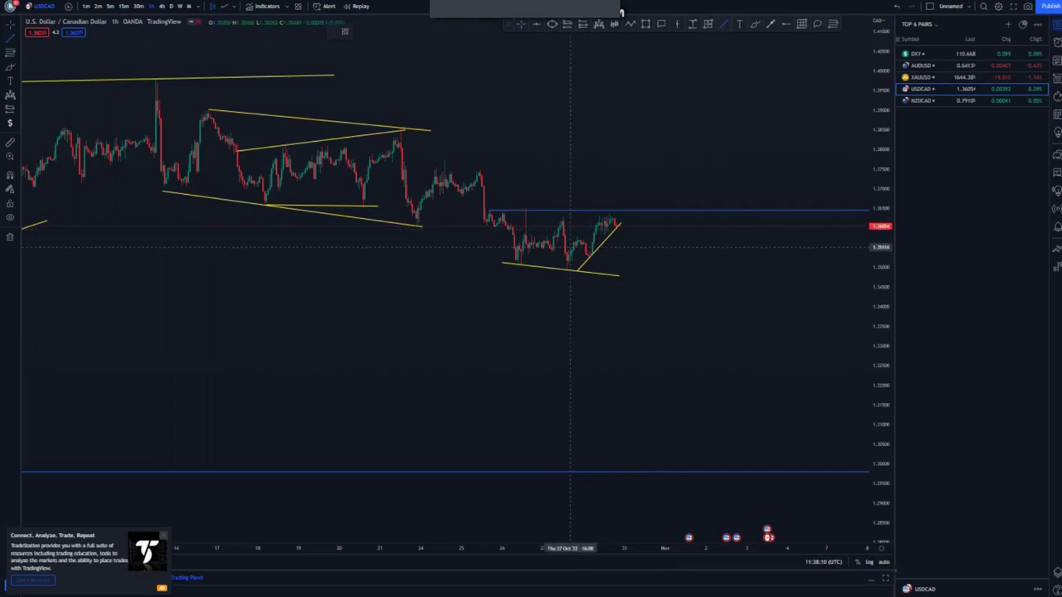
pyautogui.moveTo(571, 245); pyautogui.dragTo(606, 215)
pyautogui.click(606, 215)
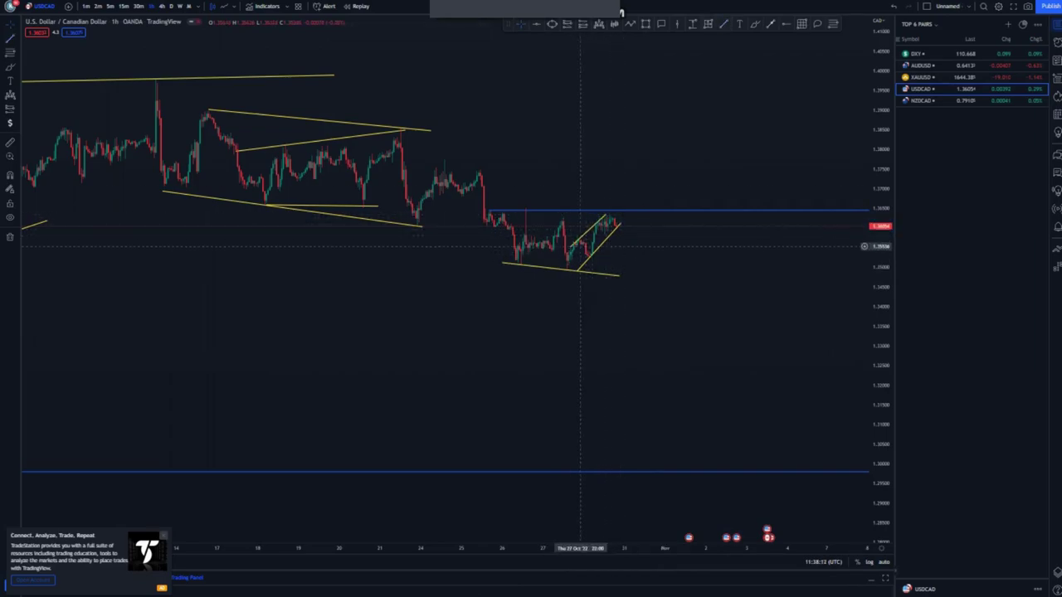
pyautogui.click(570, 246)
# Place a short position just below the small rising channel with entry at about 1.3575 and stop at about 1.3665.
pyautogui.click(589, 53)
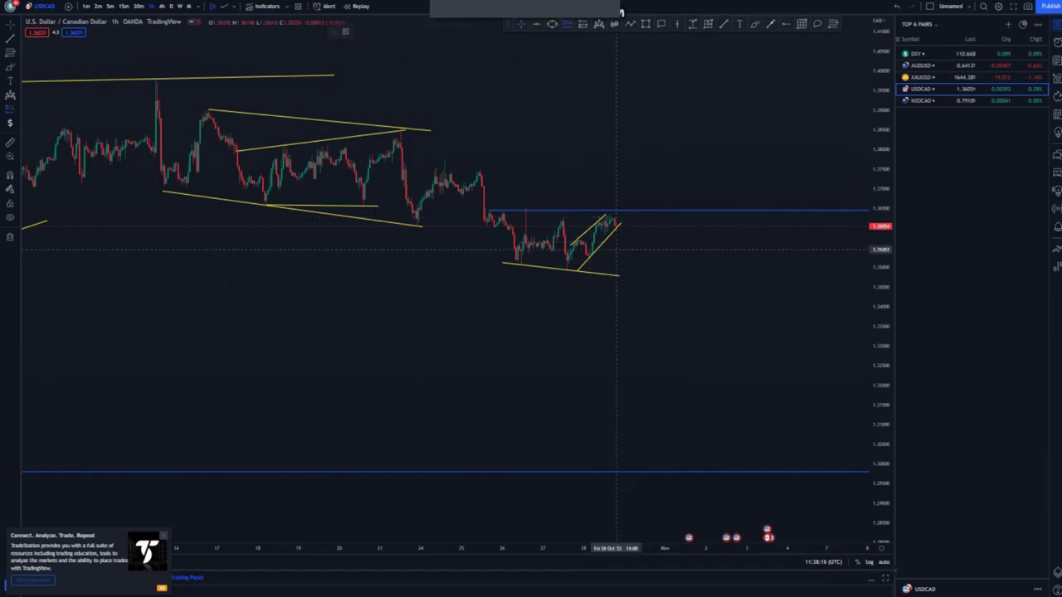
pyautogui.click(616, 238)
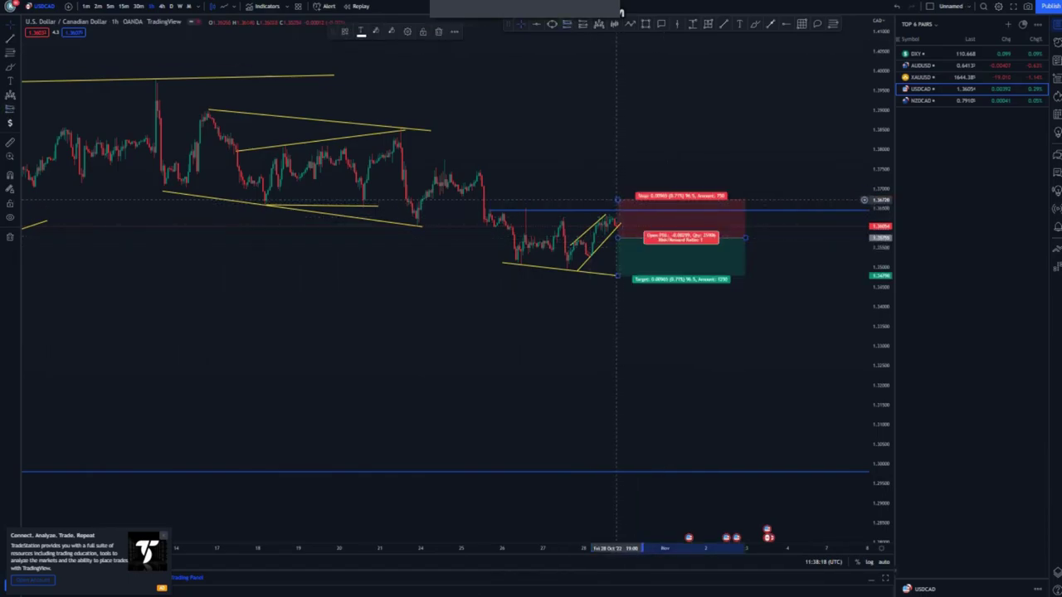
pyautogui.moveTo(617, 200); pyautogui.dragTo(617, 203)
# Extend the short position's target down to the long-term channel's lower line at about 1.268.
pyautogui.scroll(-2, 616, 321)
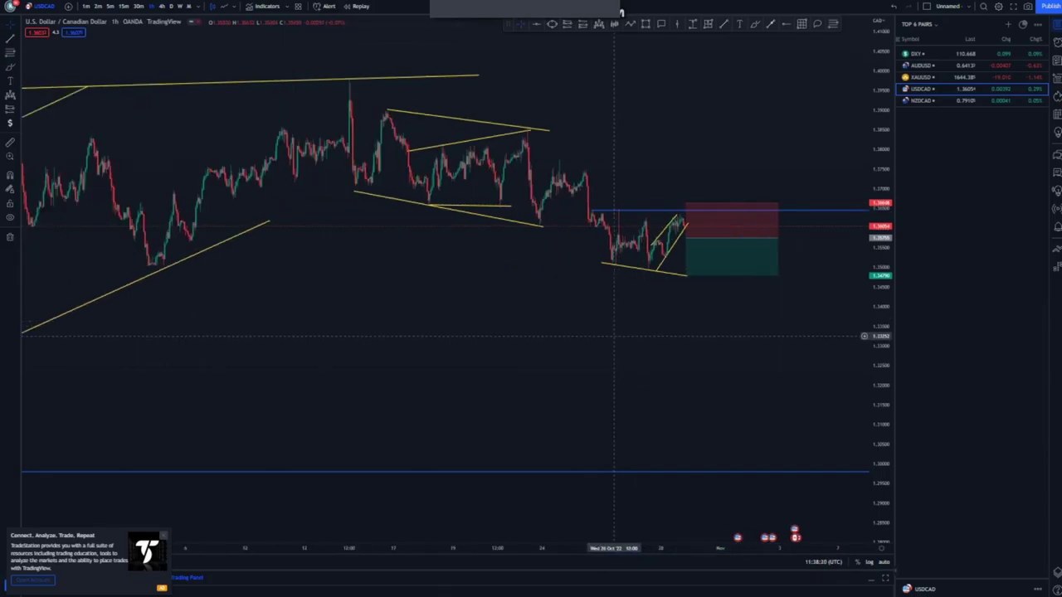
pyautogui.moveTo(614, 336); pyautogui.dragTo(494, 213)
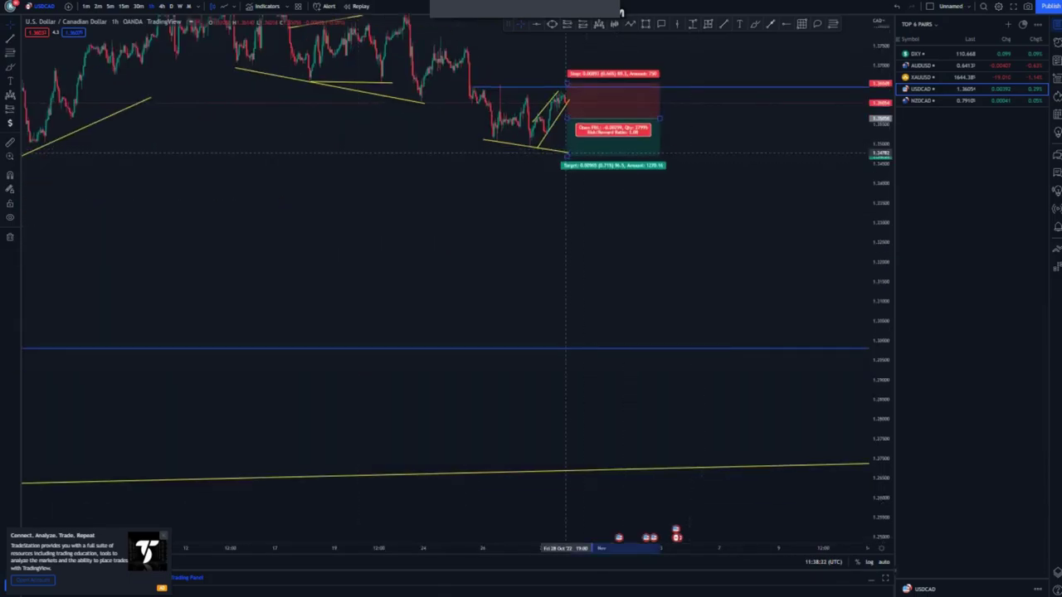
pyautogui.moveTo(566, 153); pyautogui.dragTo(567, 184)
pyautogui.click(894, 6)
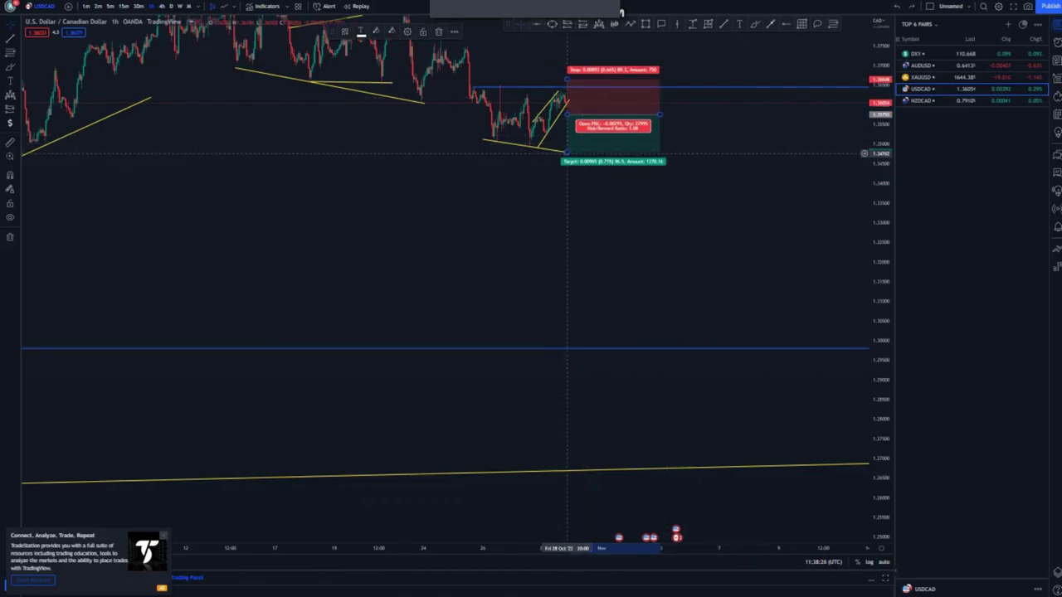
pyautogui.moveTo(566, 153); pyautogui.dragTo(566, 467)
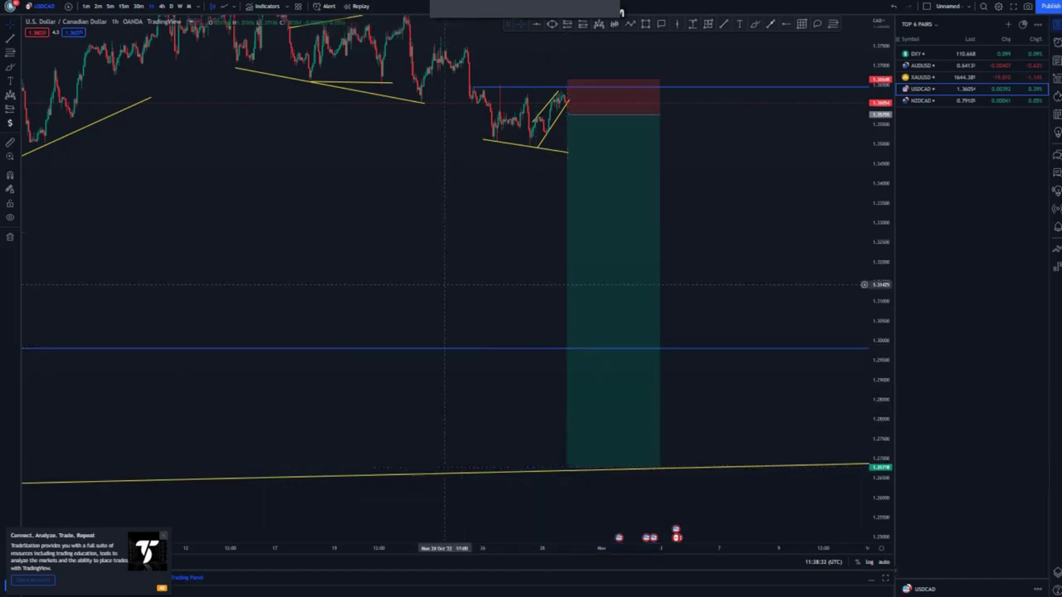
# Sketch a projected zigzag climb with the brush from the current price to about 1.374.
pyautogui.moveTo(440, 299); pyautogui.dragTo(434, 313)
pyautogui.moveTo(384, 285); pyautogui.dragTo(384, 291)
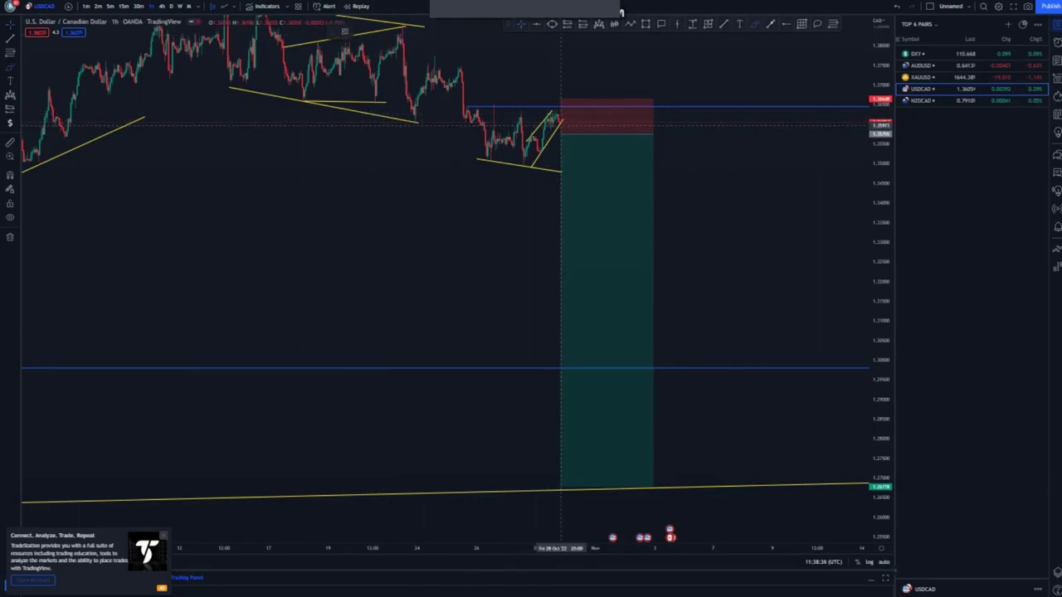
pyautogui.click(567, 104)
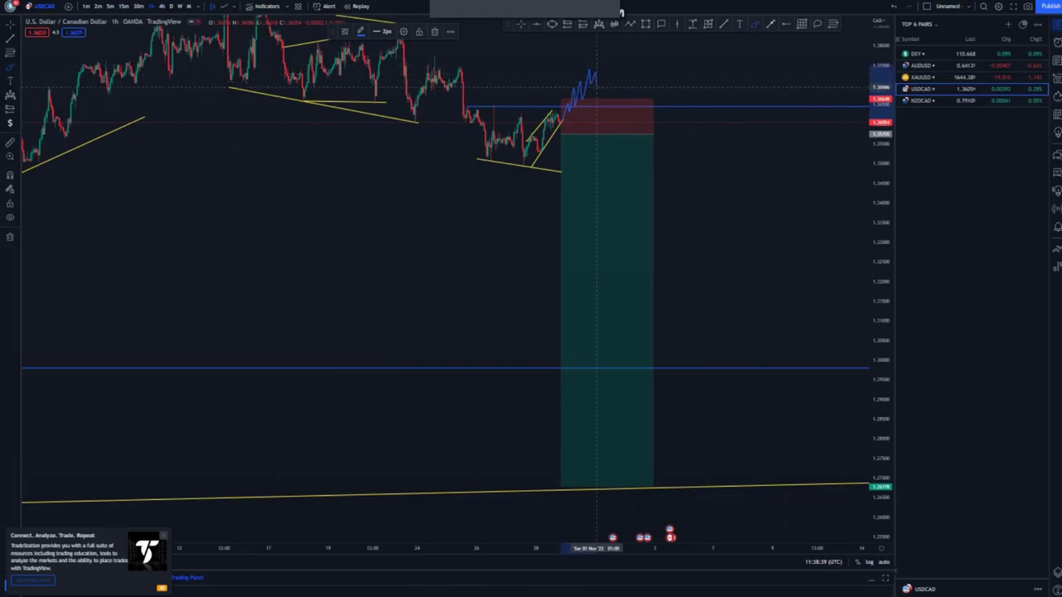
# Place a horizontal ray at about 1.377 and extend the brushed zigzag up to it, ending in a circle.
pyautogui.click(786, 24)
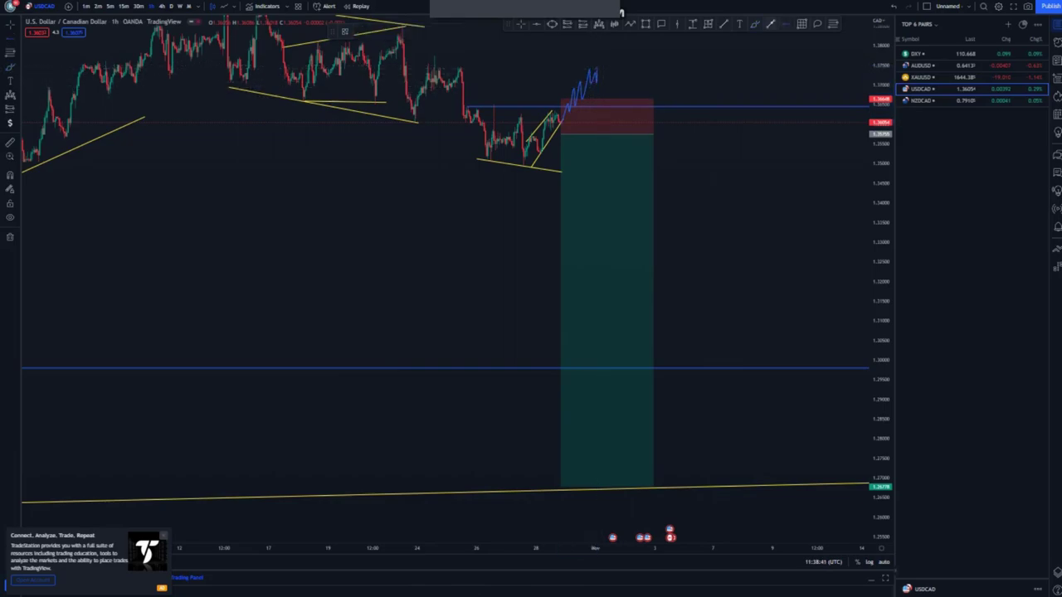
pyautogui.click(434, 56)
pyautogui.moveTo(502, 99); pyautogui.dragTo(485, 128)
pyautogui.click(755, 24)
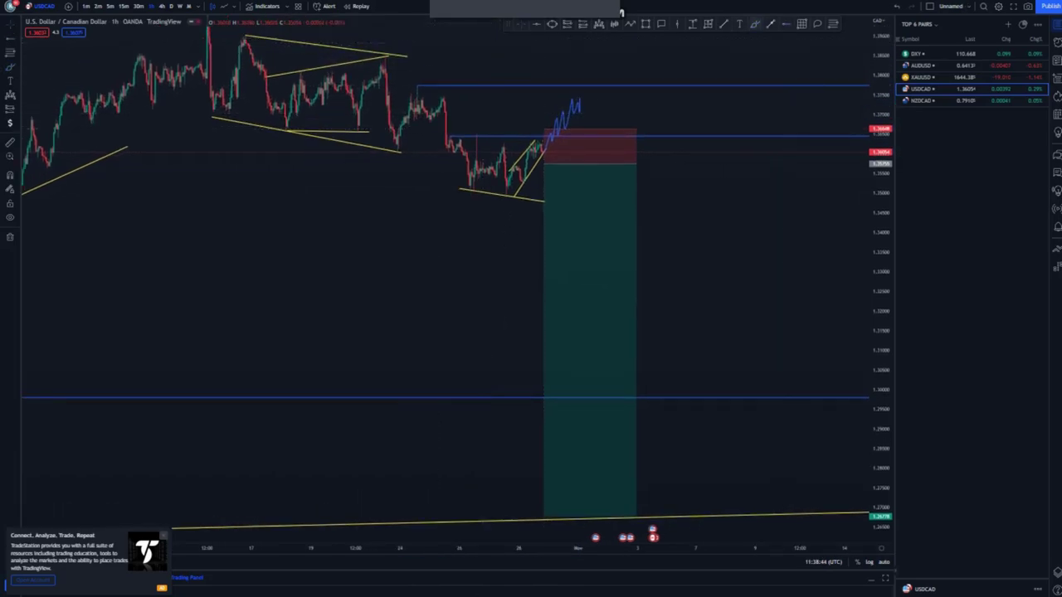
pyautogui.click(584, 108)
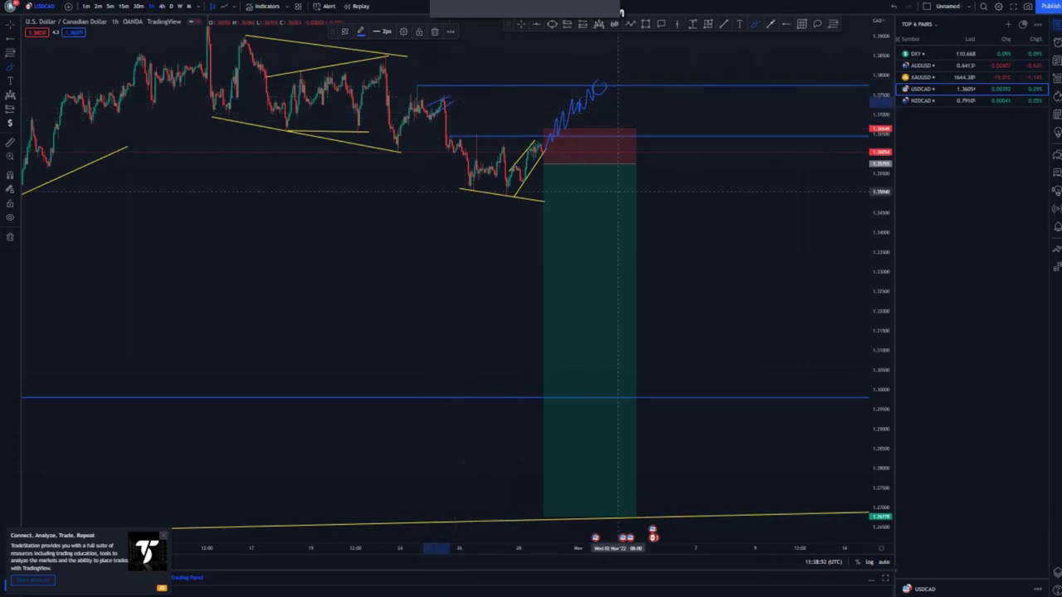
# Try a brushed projection of a steep drop from the 1.377 ray to about 1.316.
pyautogui.moveTo(611, 85); pyautogui.dragTo(621, 327)
pyautogui.scroll(-5, 723, 209)
pyautogui.moveTo(881, 234); pyautogui.dragTo(881, 363)
pyautogui.scroll(-3, 445, 195)
pyautogui.scroll(2, 839, 54)
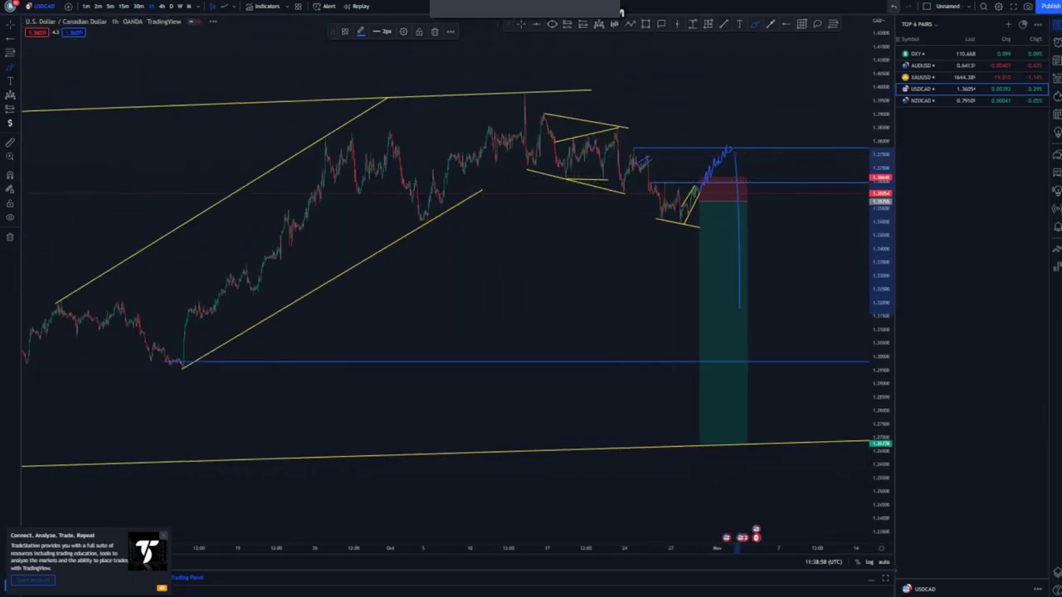
# Move the short position to the circled end of the sketched climb, with its entry on the ray at about 1.377.
pyautogui.scroll(4, 498, 58)
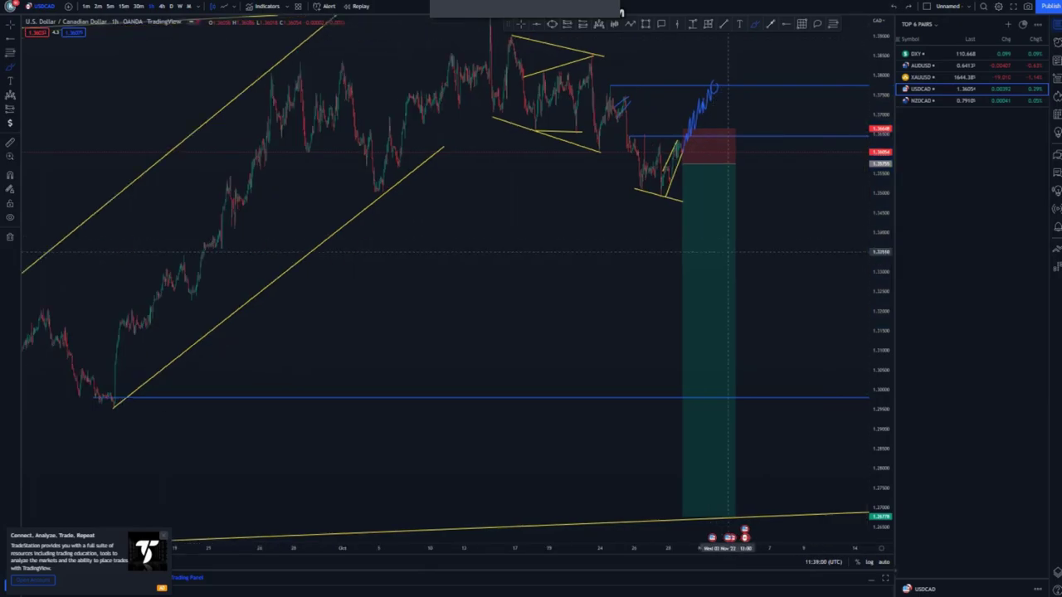
pyautogui.moveTo(578, 249); pyautogui.dragTo(628, 161)
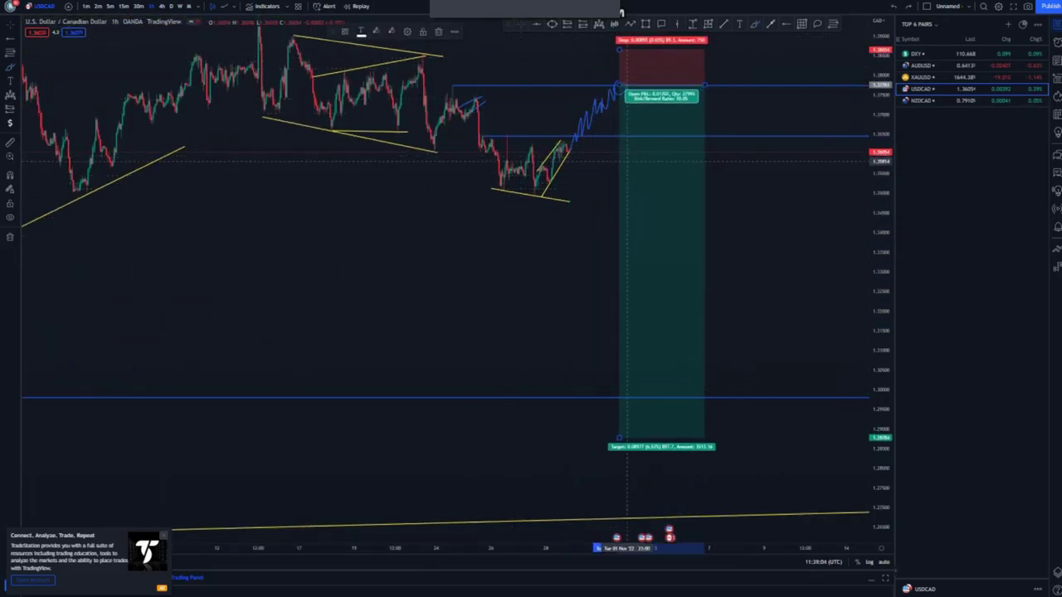
# Try tightening the short position's stop to about 1.381.
pyautogui.moveTo(553, 283); pyautogui.dragTo(544, 361)
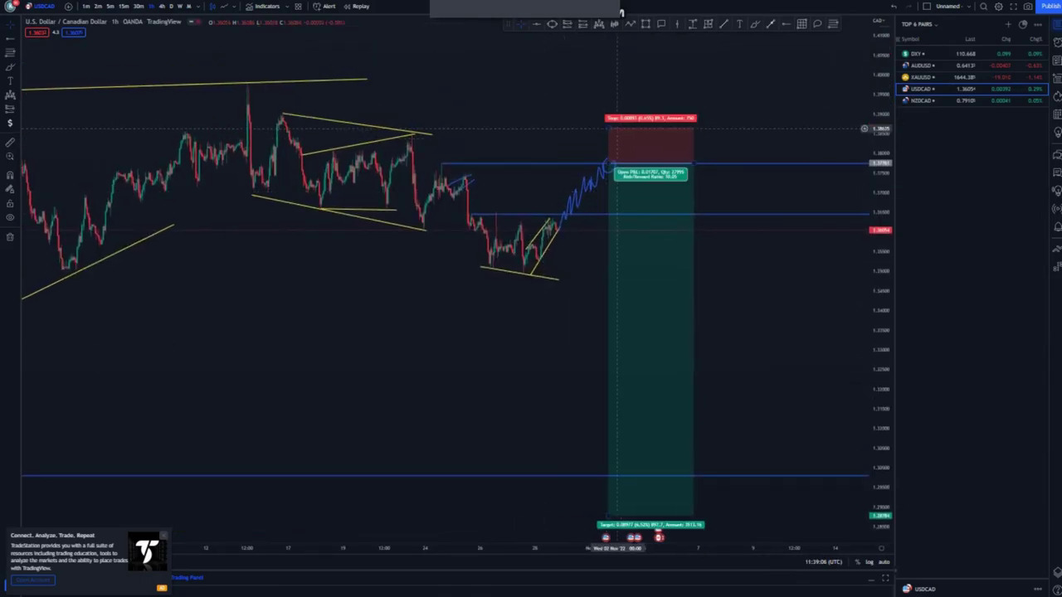
pyautogui.moveTo(608, 127); pyautogui.dragTo(608, 151)
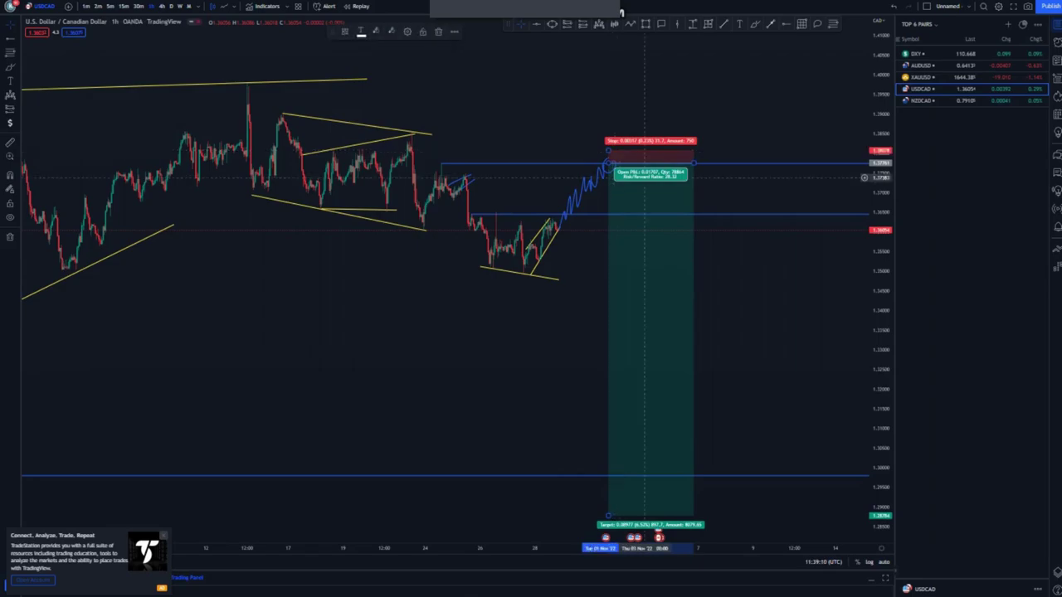
pyautogui.hotkey('ctrl', 'z')
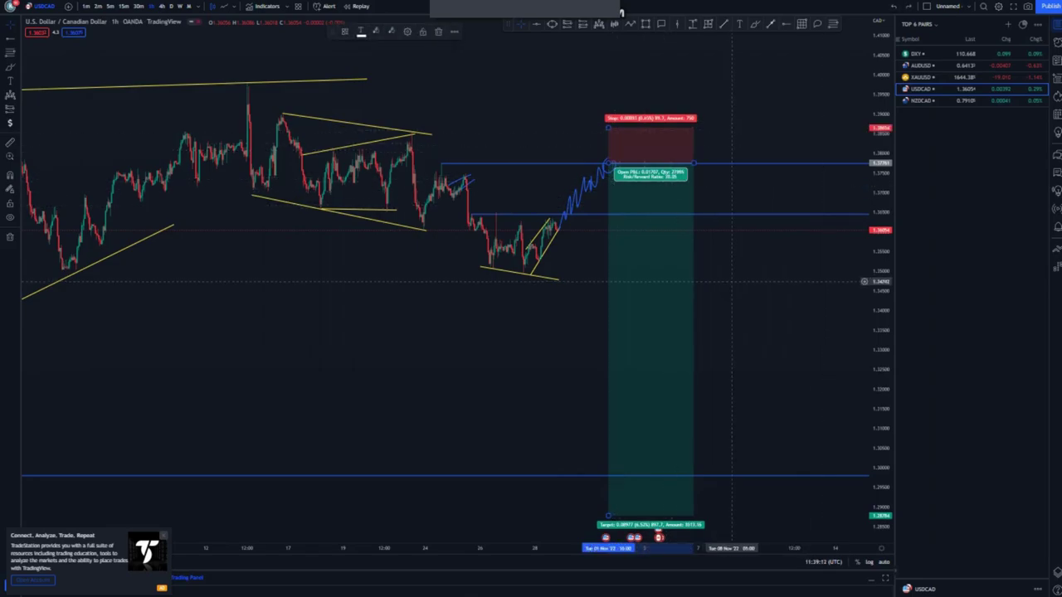
# Brush a projected drop from the circled peak to about 1.370, followed by a small upward-sloping consolidation.
pyautogui.moveTo(831, 229); pyautogui.dragTo(842, 150)
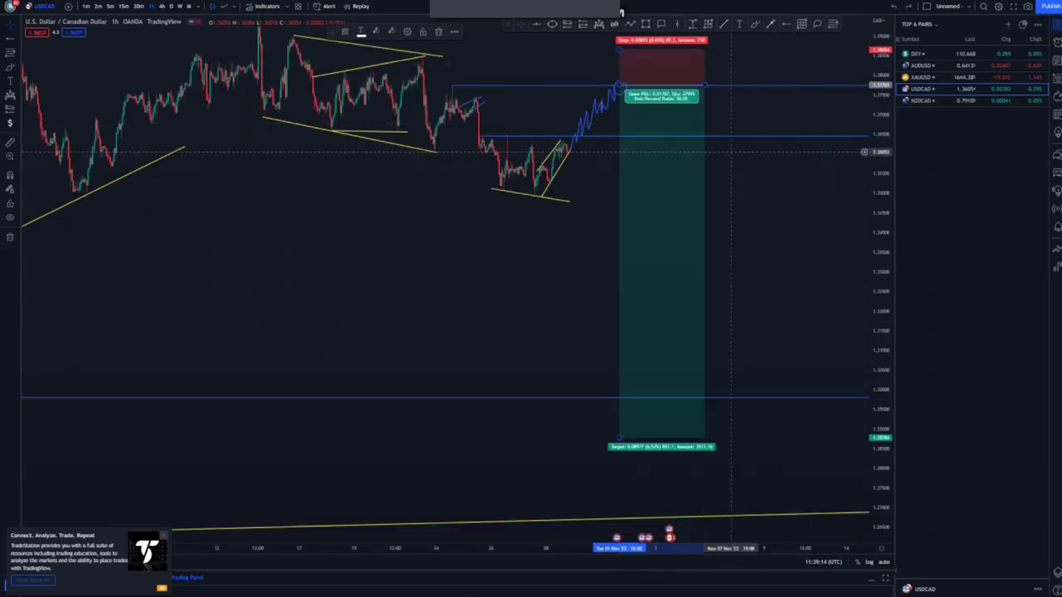
pyautogui.click(775, 259)
pyautogui.moveTo(776, 261); pyautogui.dragTo(759, 345)
pyautogui.click(755, 24)
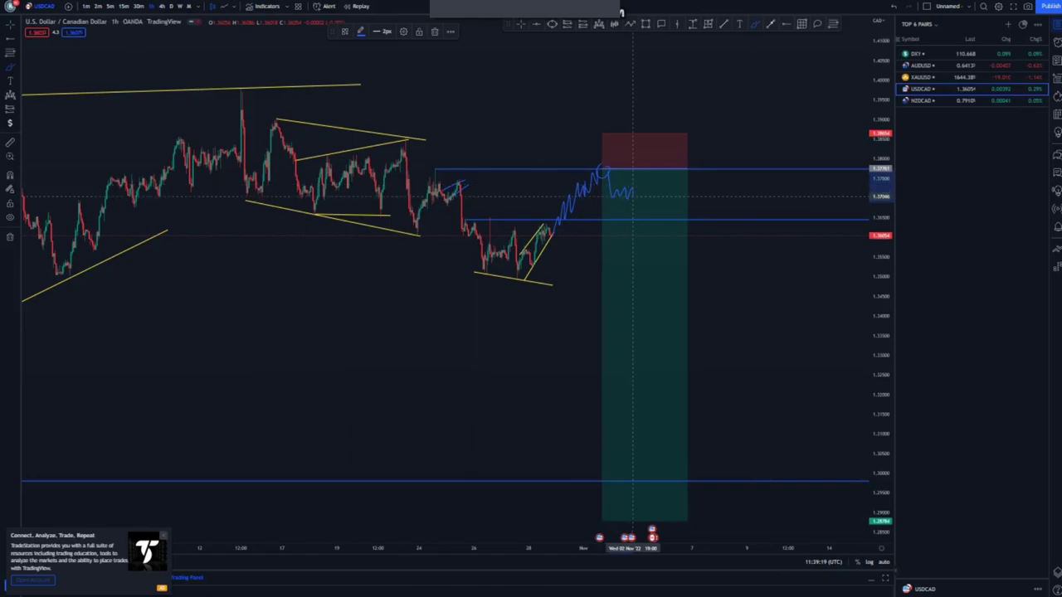
pyautogui.moveTo(614, 189)
pyautogui.mouseDown()
pyautogui.moveTo(642, 180)
pyautogui.moveTo(671, 235)
pyautogui.mouseUp()
pyautogui.click(521, 24)
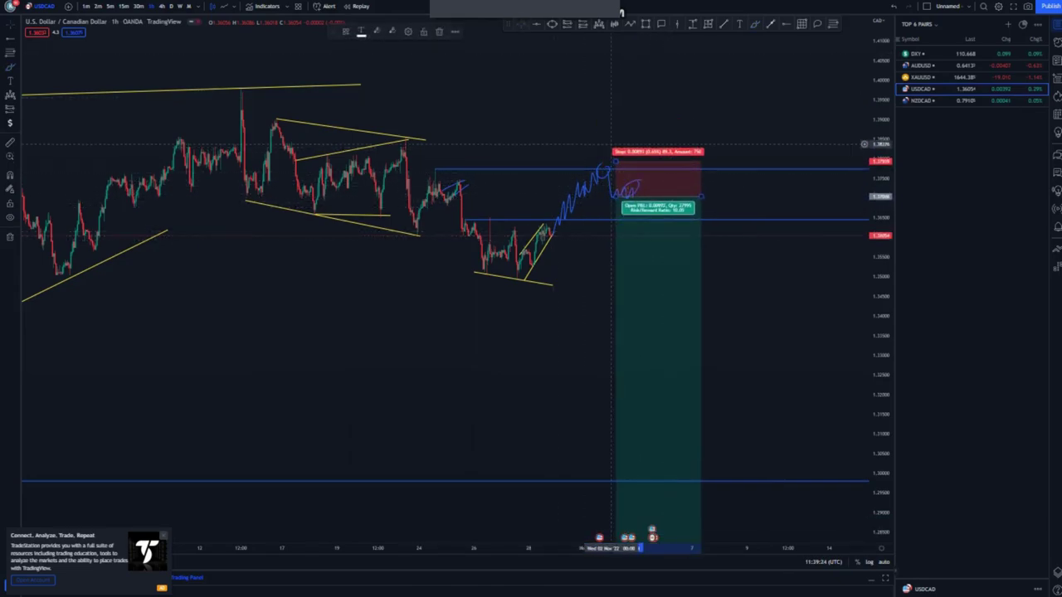
# Move the short position back to the latest candles, with its entry at about 1.358 and its stop at about 1.367.
pyautogui.moveTo(616, 162); pyautogui.dragTo(616, 177)
pyautogui.moveTo(655, 253); pyautogui.dragTo(591, 302)
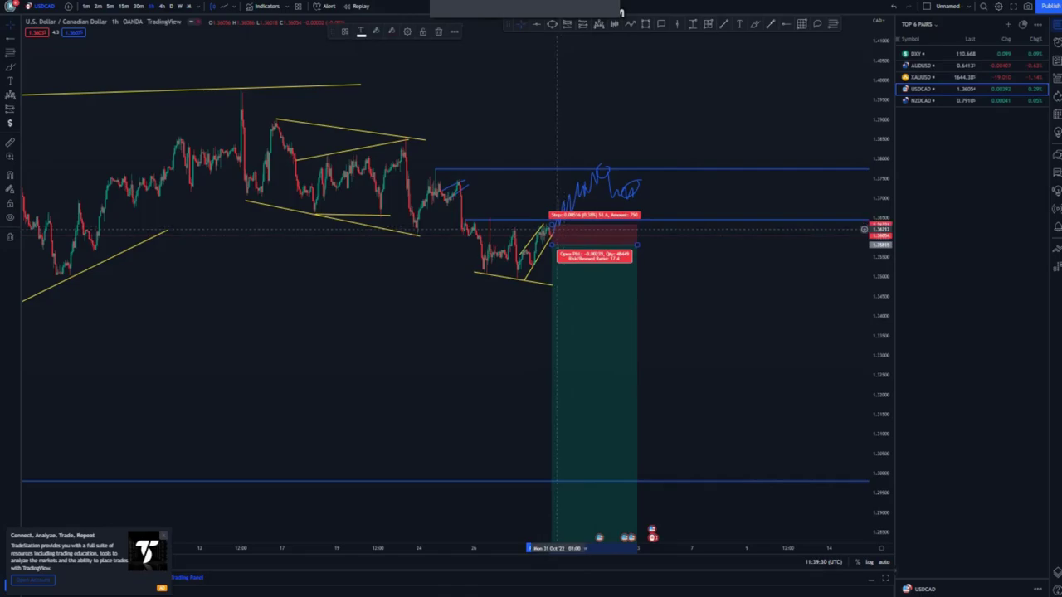
pyautogui.moveTo(551, 222); pyautogui.dragTo(551, 211)
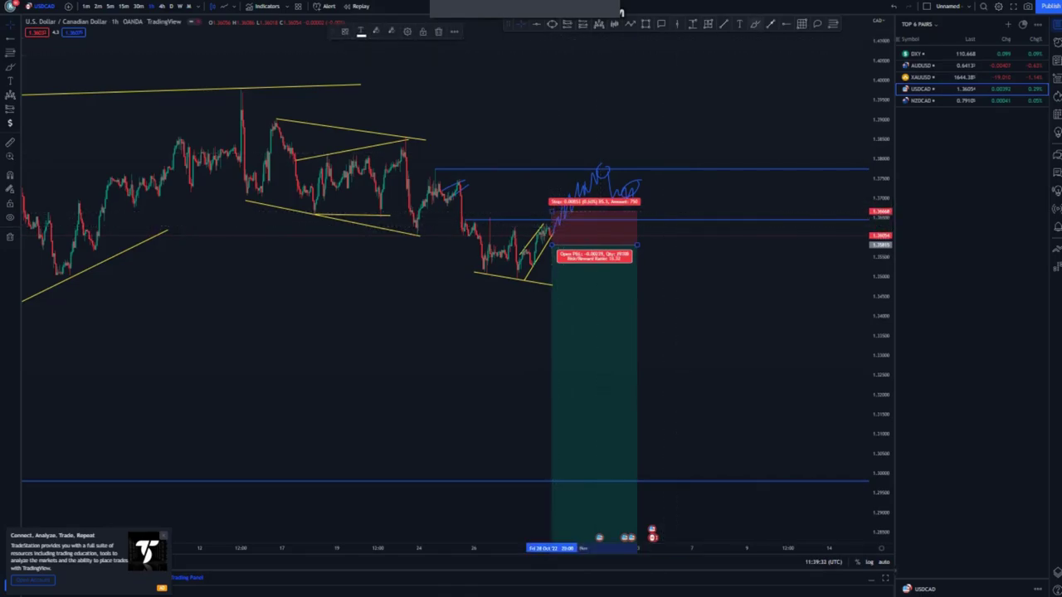
# Draw an arrow from about 1.362 at the latest candles down to the horizontal level at about 1.298.
pyautogui.click(771, 24)
pyautogui.click(557, 229)
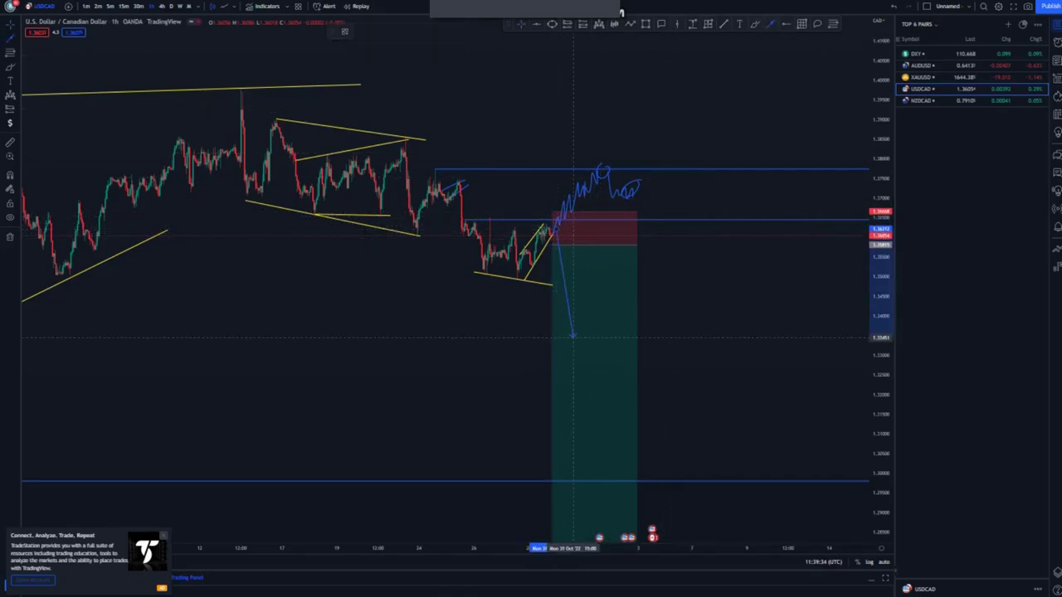
pyautogui.click(598, 481)
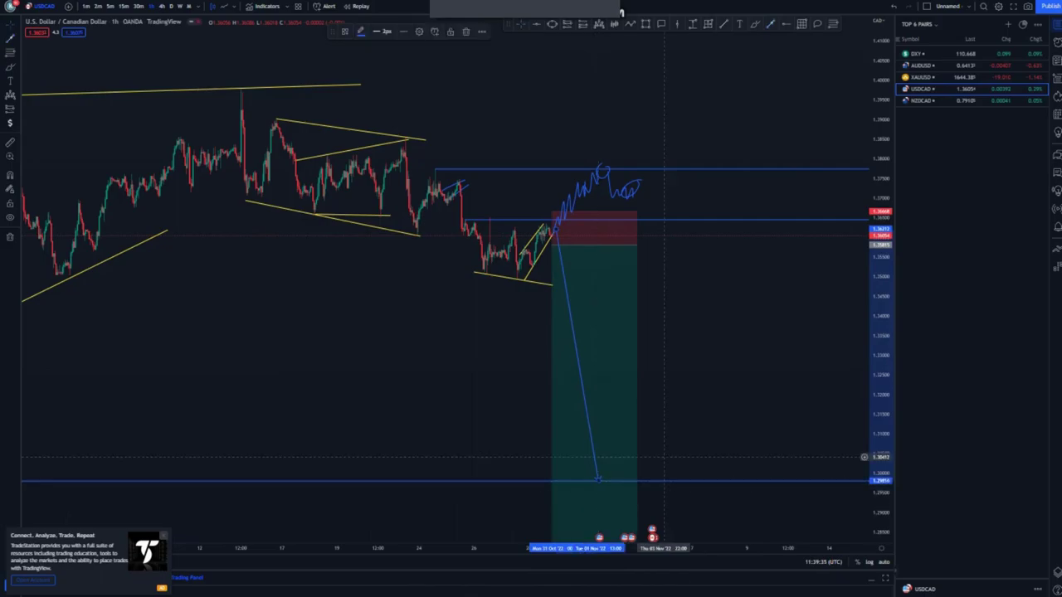
pyautogui.click(666, 457)
pyautogui.moveTo(704, 406); pyautogui.dragTo(693, 290)
pyautogui.scroll(-1, 723, 289)
pyautogui.scroll(-3, 722, 289)
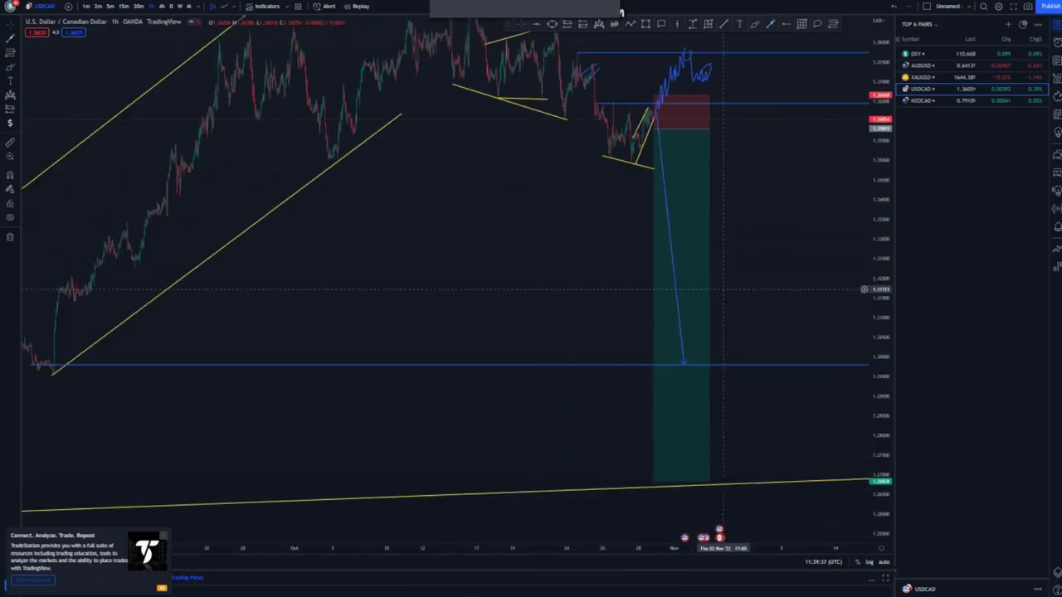
pyautogui.scroll(-2, 713, 279)
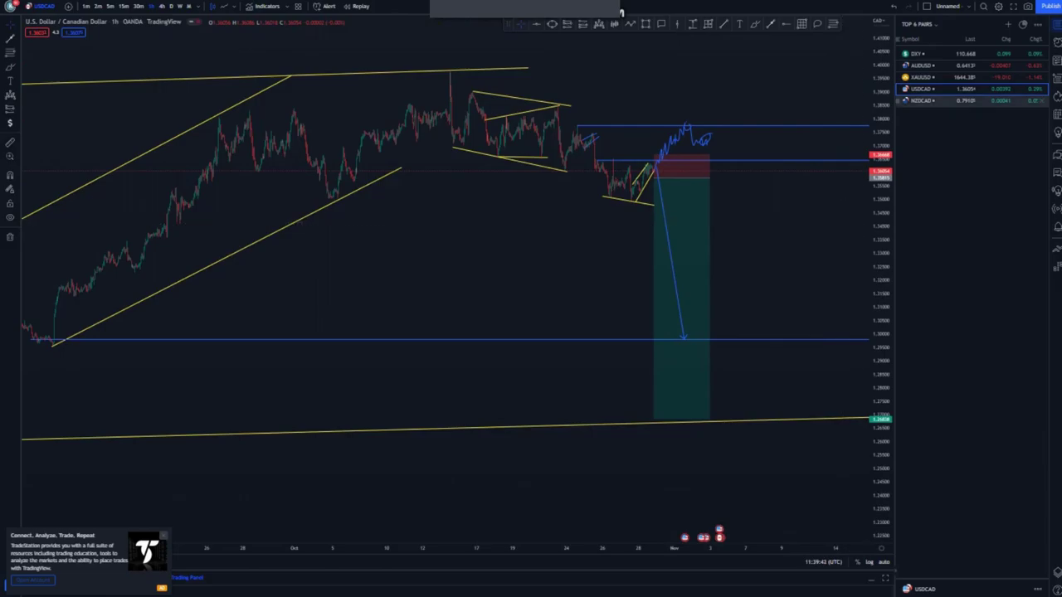
# Switch the chart to NZDCAD on the weekly timeframe.
pyautogui.click(931, 101)
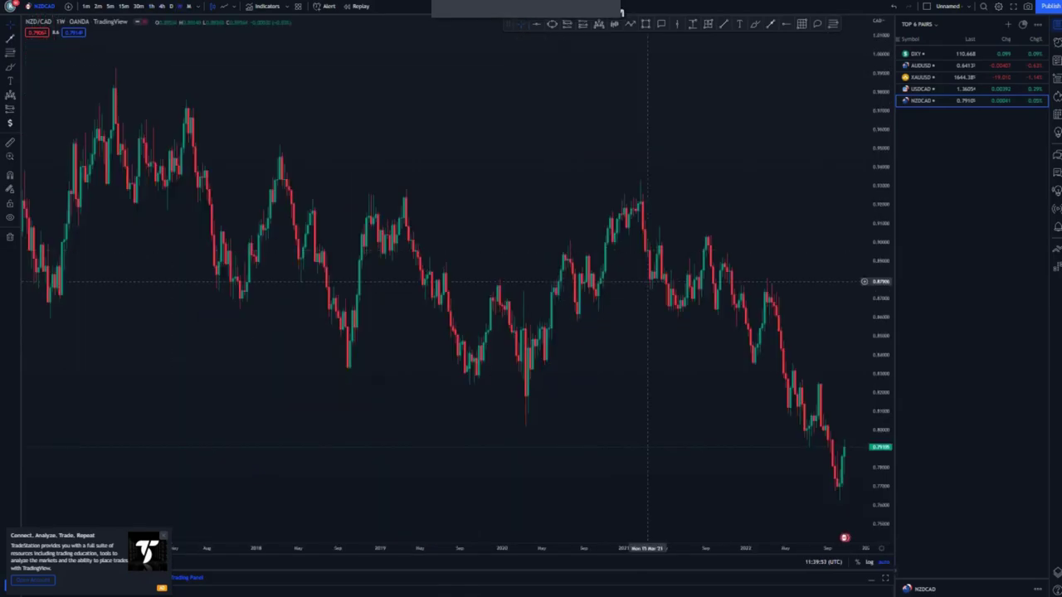
pyautogui.scroll(5, 646, 282)
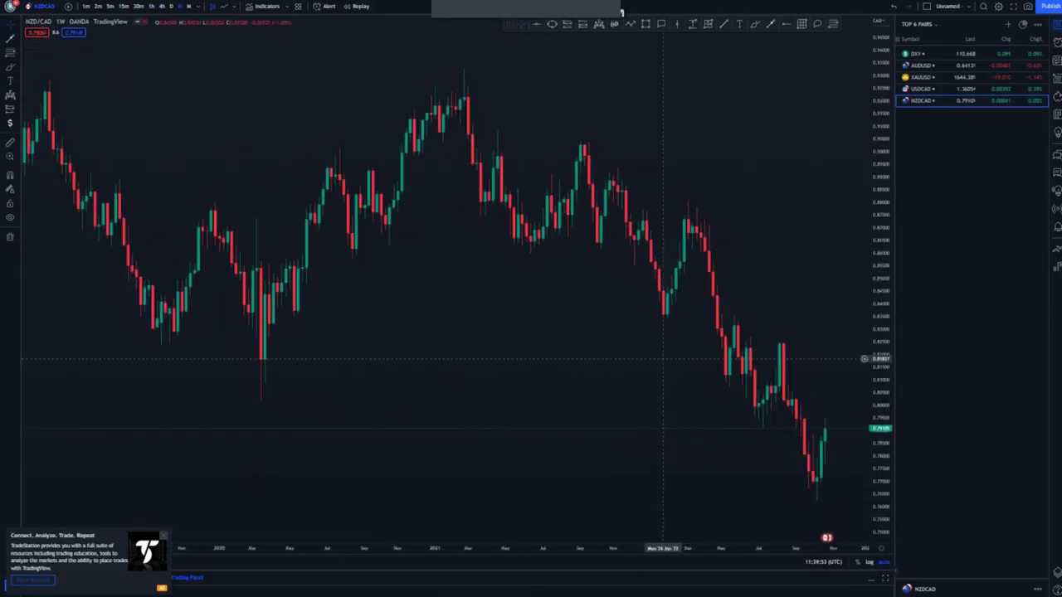
pyautogui.moveTo(502, 340); pyautogui.dragTo(453, 327)
pyautogui.scroll(-10, 388, 247)
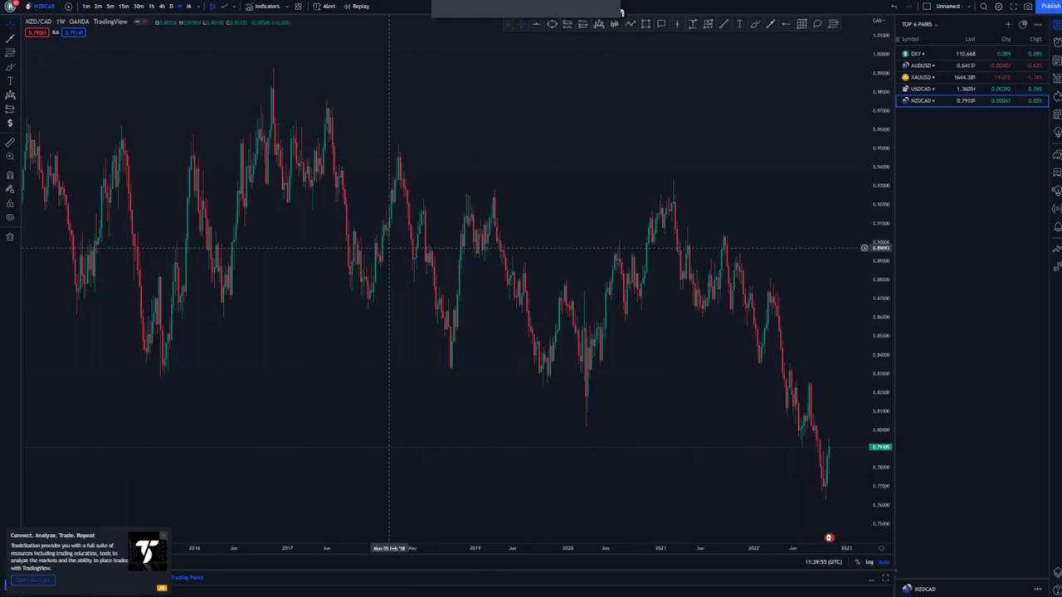
pyautogui.scroll(-3, 388, 247)
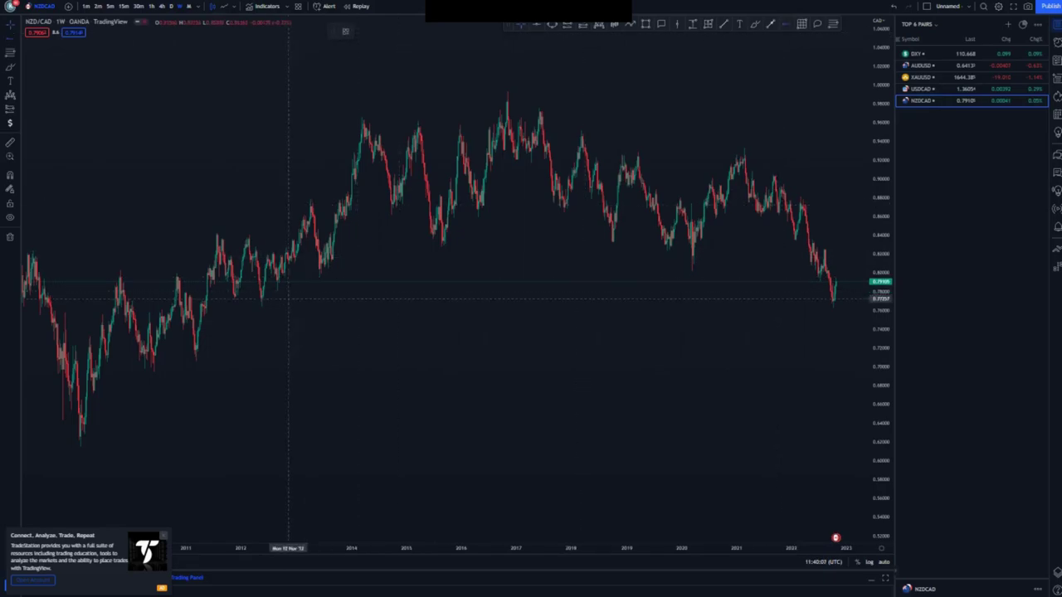
# Place horizontal rays from the 2012 low at about 0.764 and from the highest peak, in late 2016, at about 0.993.
pyautogui.click(259, 301)
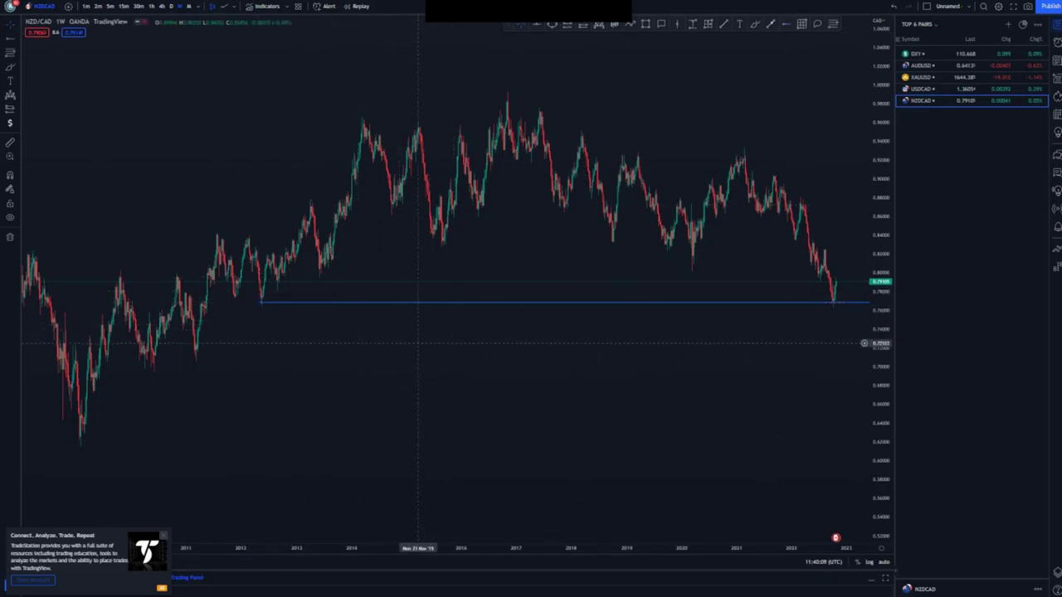
pyautogui.moveTo(453, 303); pyautogui.dragTo(450, 306)
pyautogui.click(501, 344)
pyautogui.moveTo(501, 344); pyautogui.dragTo(481, 356)
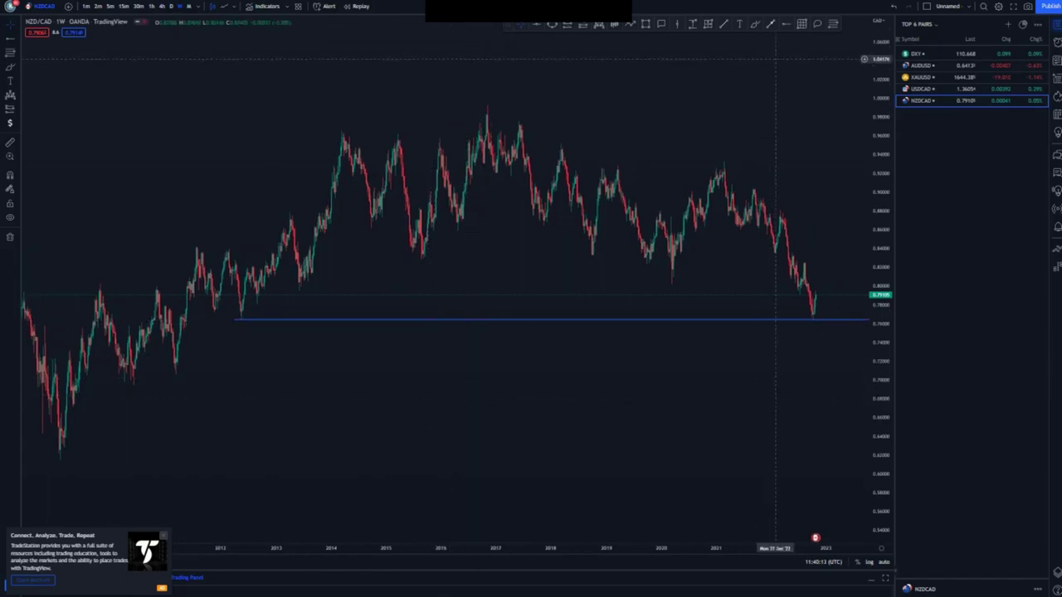
pyautogui.click(484, 105)
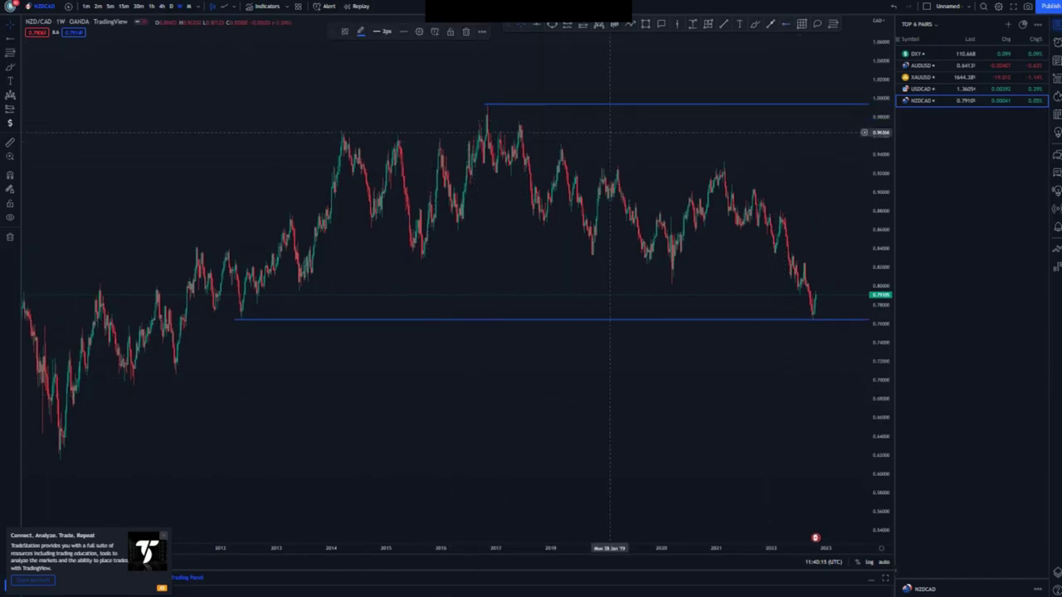
# Switch the NZDCAD chart to the daily timeframe.
pyautogui.moveTo(568, 138); pyautogui.dragTo(430, 134)
pyautogui.scroll(3, 687, 267)
pyautogui.scroll(1, 616, 241)
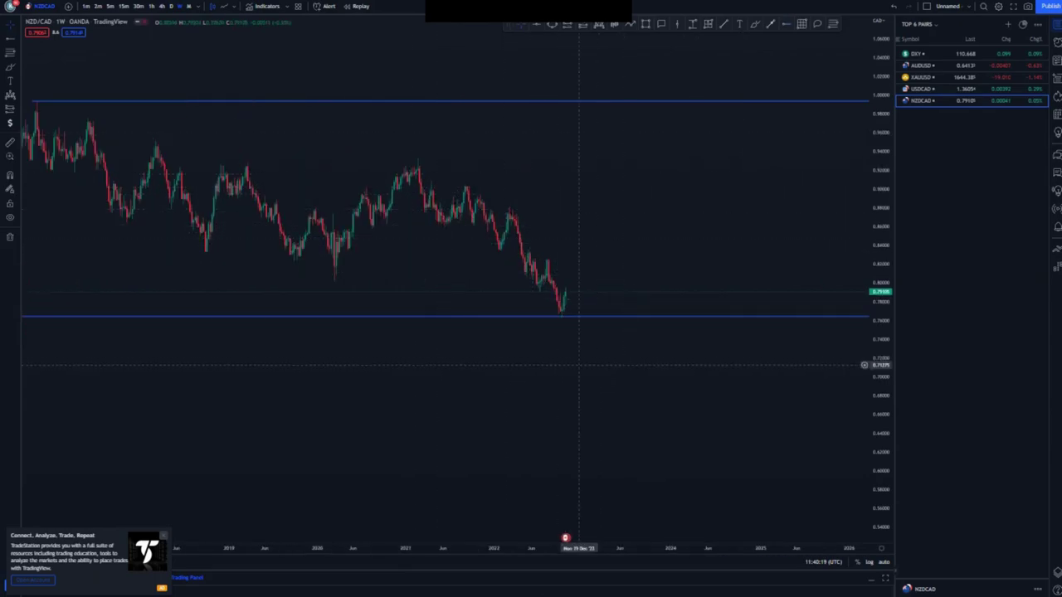
pyautogui.scroll(2, 608, 309)
pyautogui.scroll(1, 413, 251)
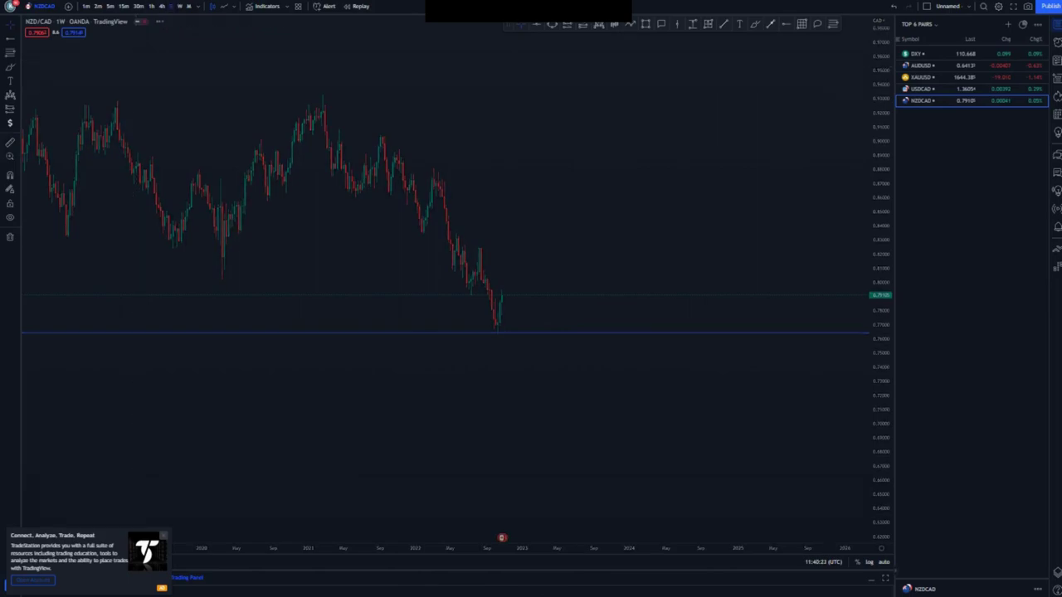
pyautogui.click(171, 5)
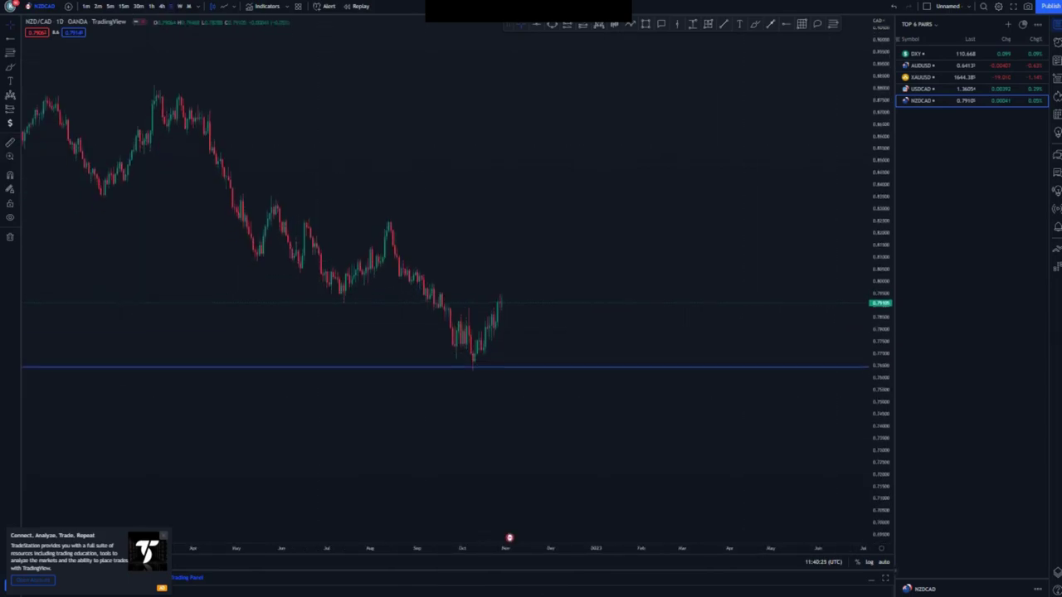
# Draw a descending channel with trend lines from the March 2022 high through the August high and from the February low along the falling lows.
pyautogui.moveTo(746, 277); pyautogui.dragTo(826, 232)
pyautogui.scroll(1, 476, 483)
pyautogui.moveTo(597, 428); pyautogui.dragTo(670, 425)
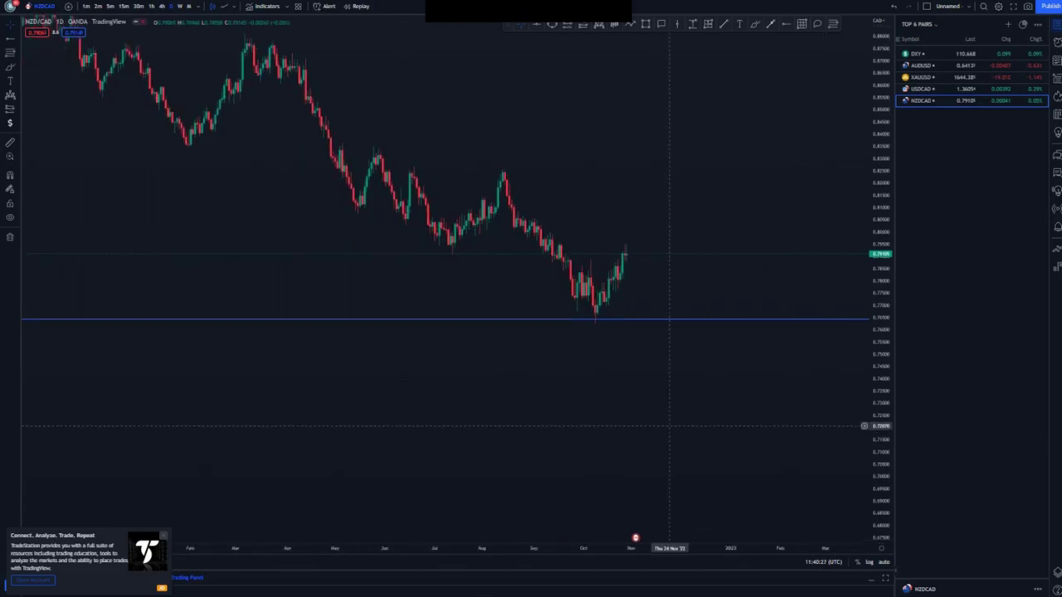
pyautogui.hscroll(-3, 669, 426)
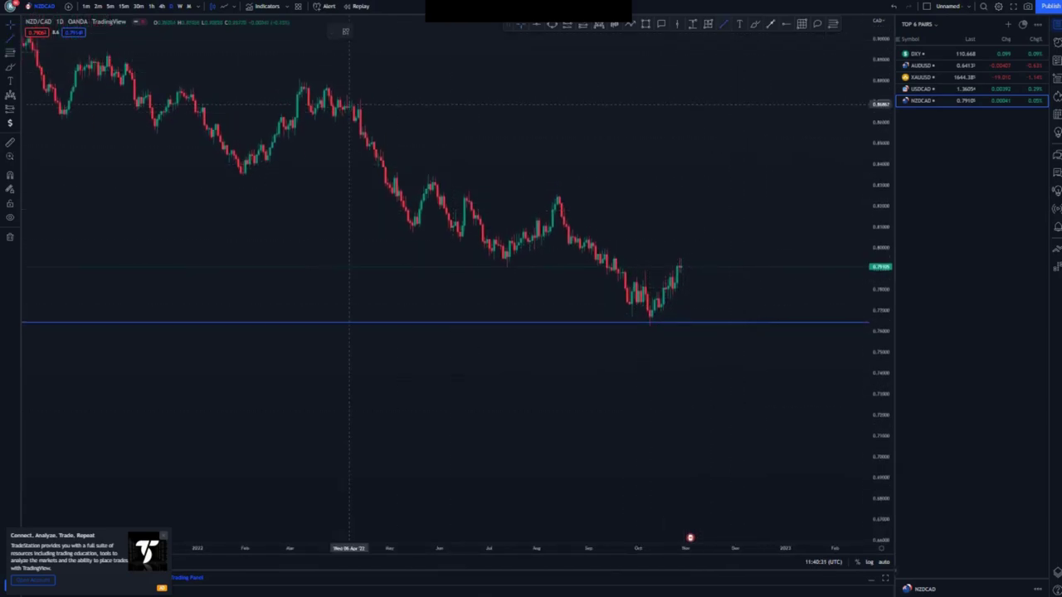
pyautogui.click(325, 84)
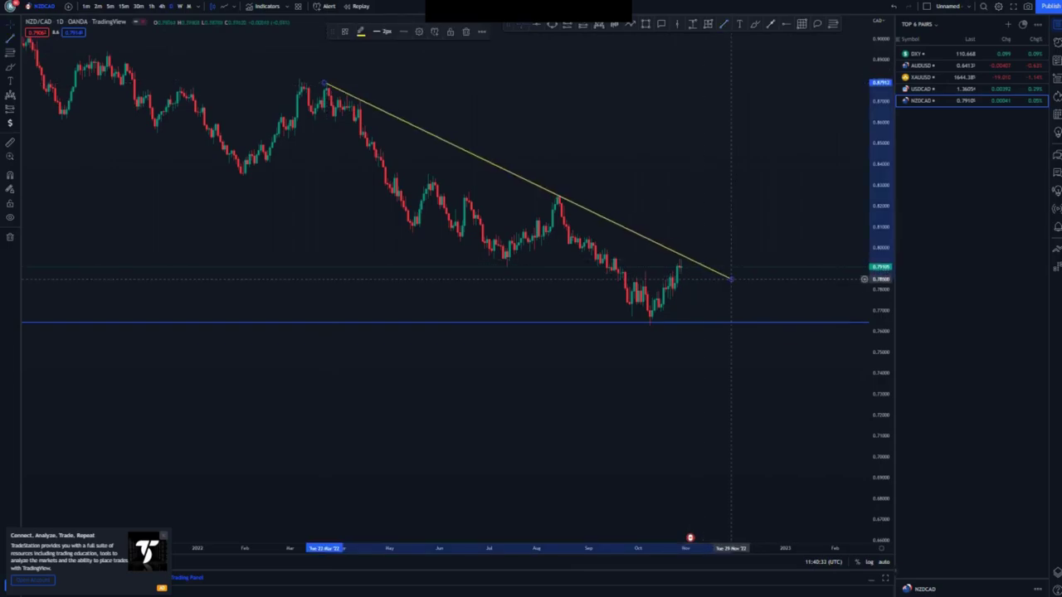
pyautogui.click(730, 279)
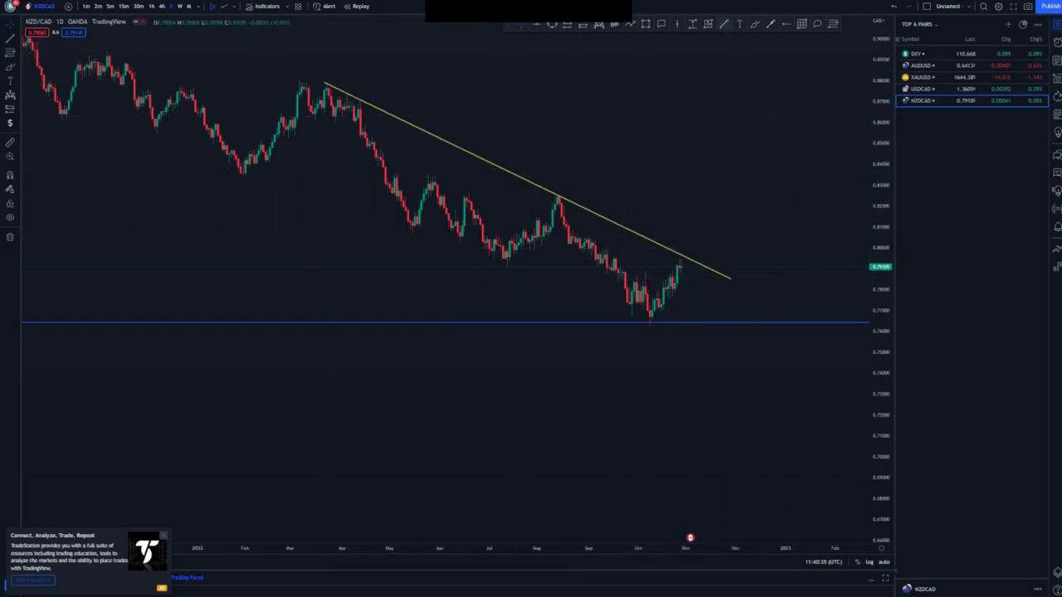
pyautogui.click(259, 157)
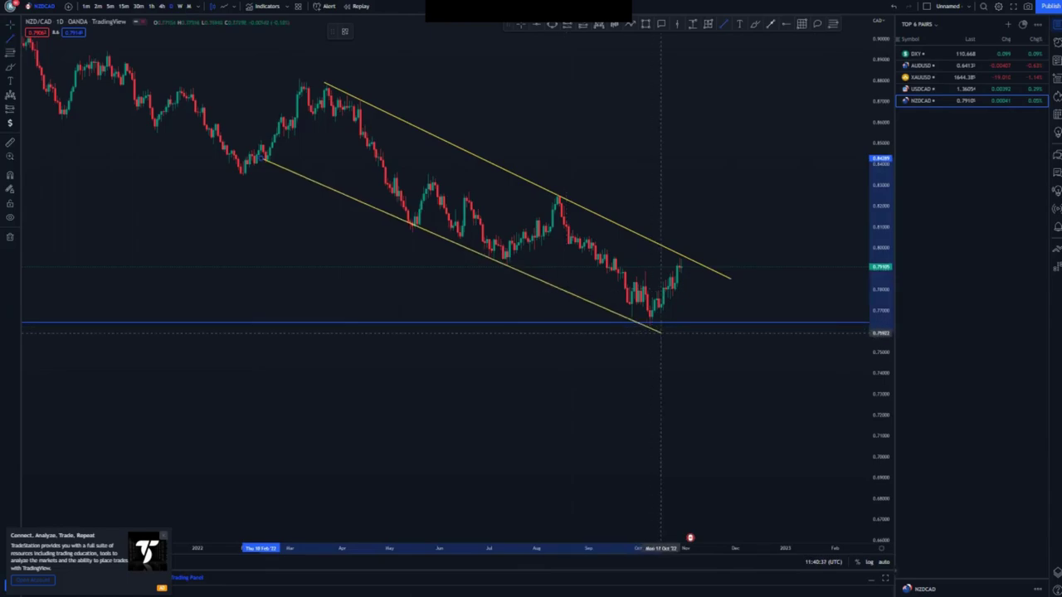
pyautogui.click(660, 332)
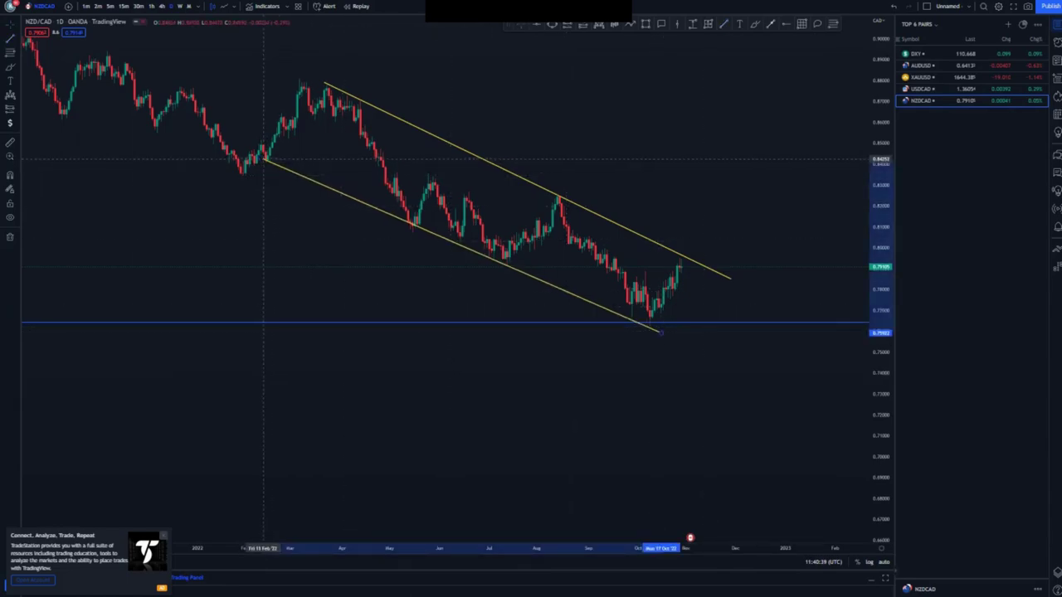
pyautogui.moveTo(263, 158); pyautogui.dragTo(264, 160)
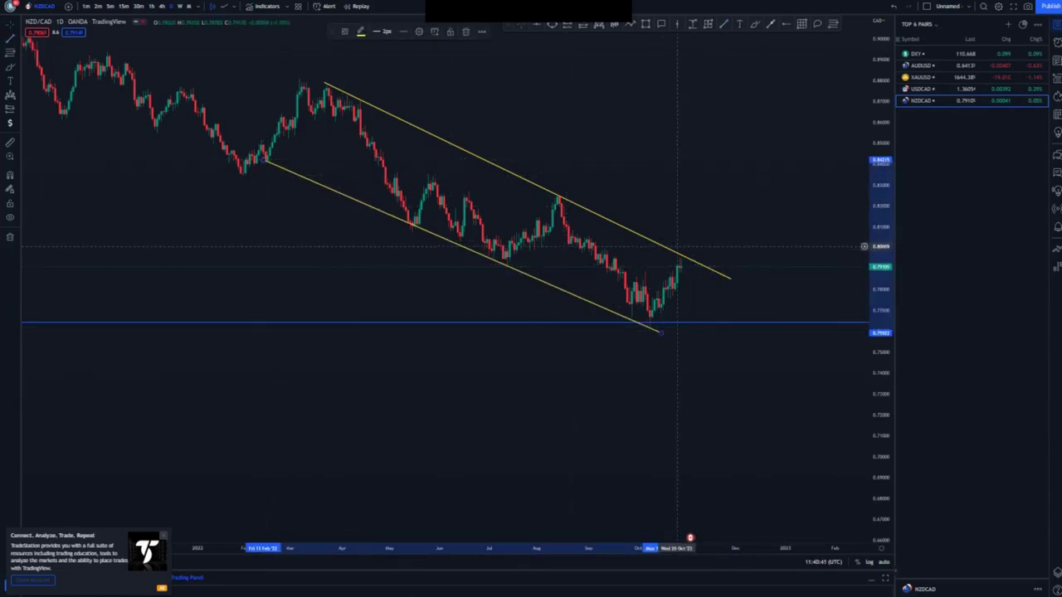
# Place a horizontal ray at about 0.795 from the September swing high, level with the top of the latest rally.
pyautogui.click(787, 24)
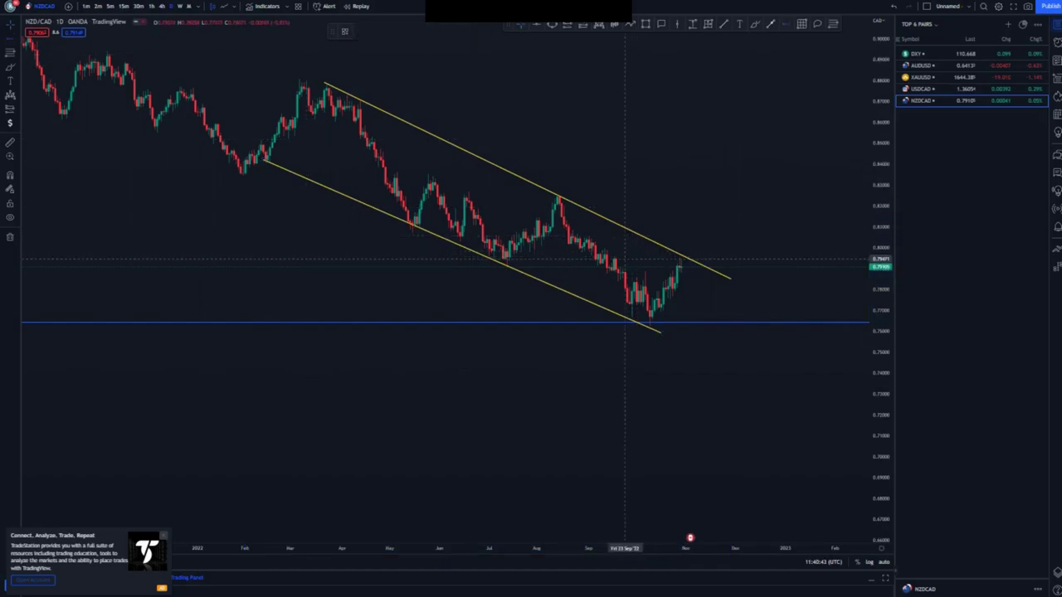
pyautogui.click(614, 259)
pyautogui.scroll(-1, 788, 393)
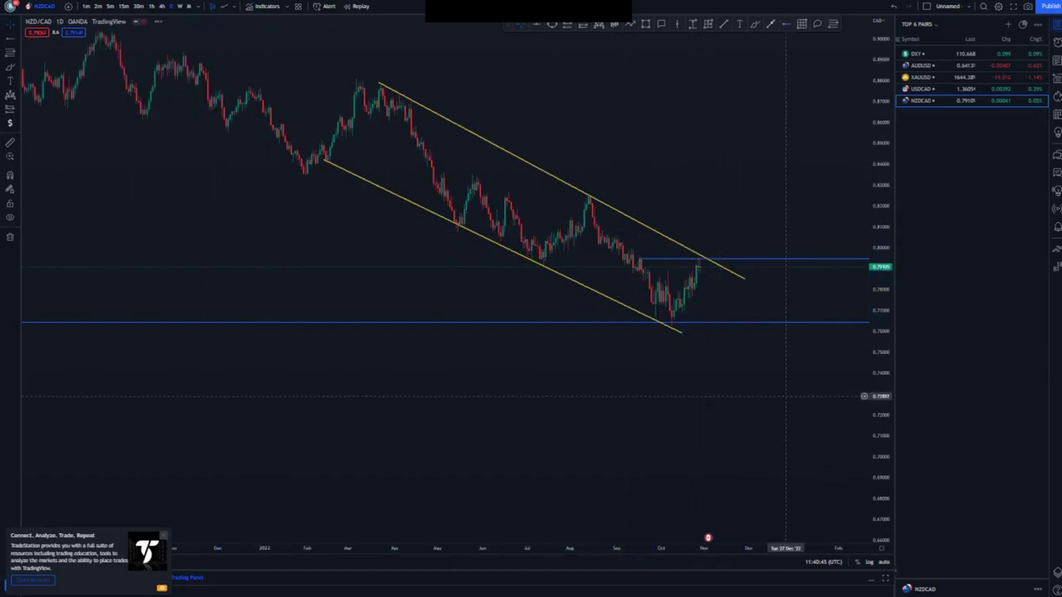
pyautogui.scroll(-4, 784, 397)
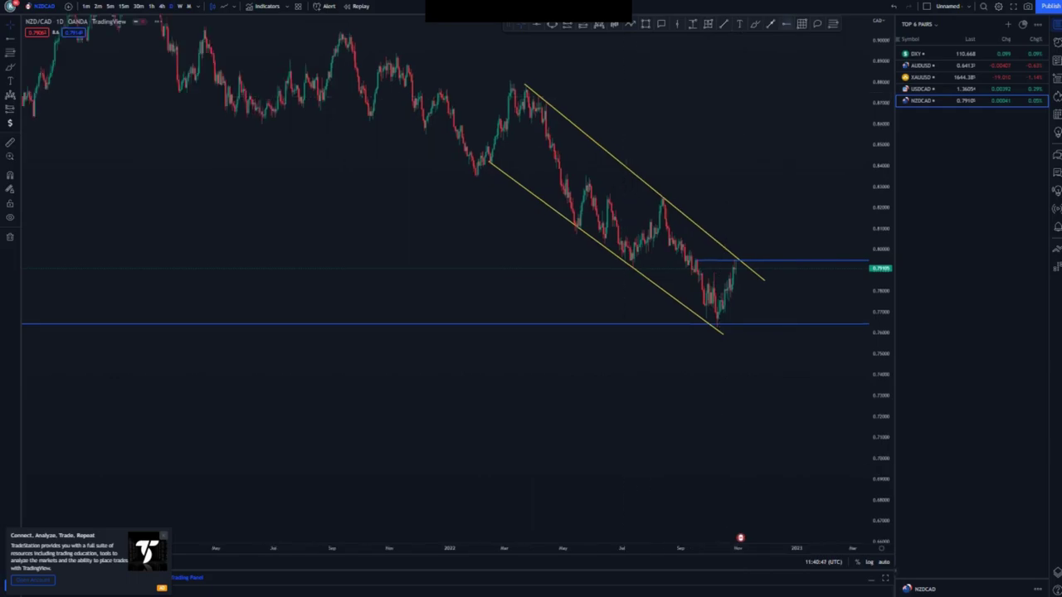
# Draw an arrow from about 0.791 up to about 0.878 and place a horizontal ray at that target from the March 2022 high.
pyautogui.click(745, 267)
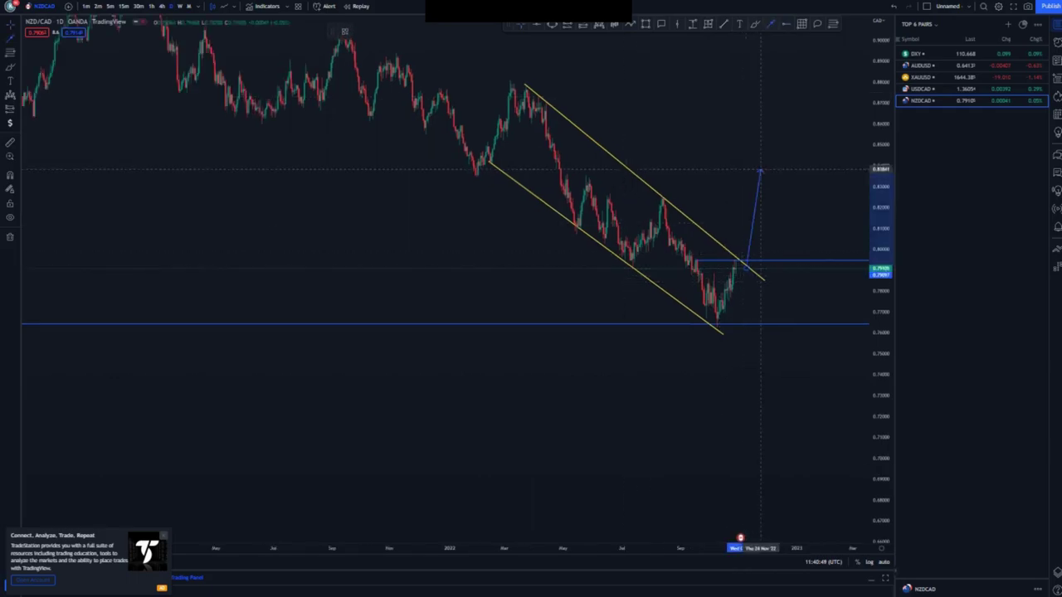
pyautogui.click(769, 85)
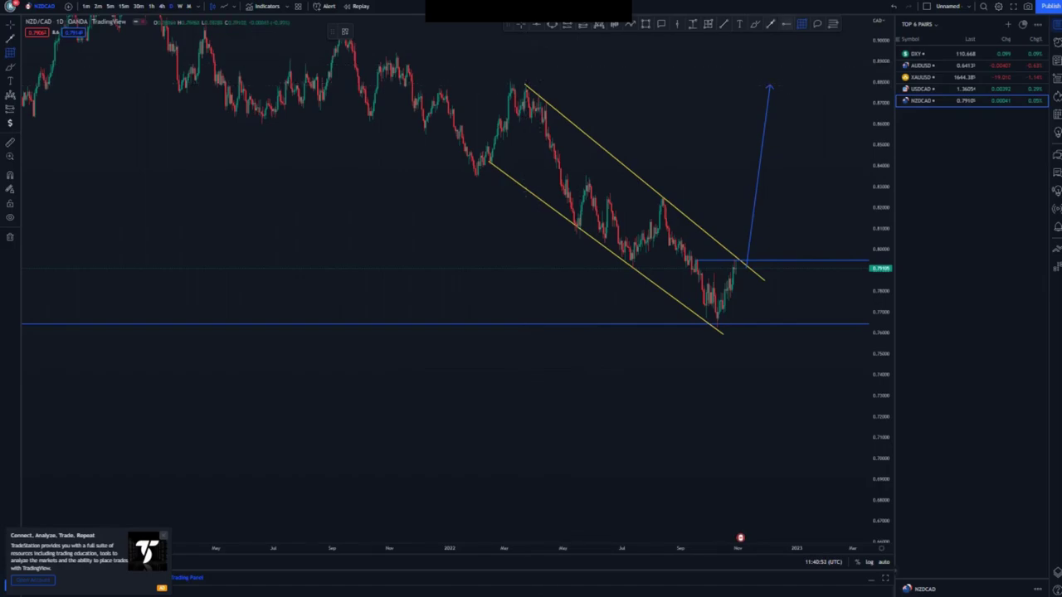
pyautogui.click(522, 85)
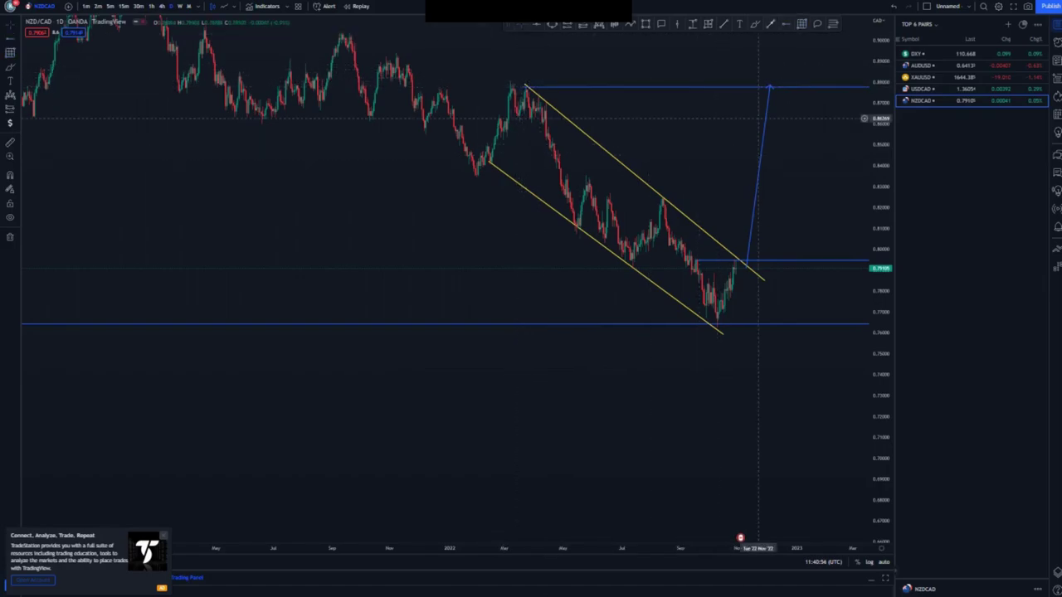
# Delete the blue arrow rising to the target ray at about 0.878.
pyautogui.click(765, 131)
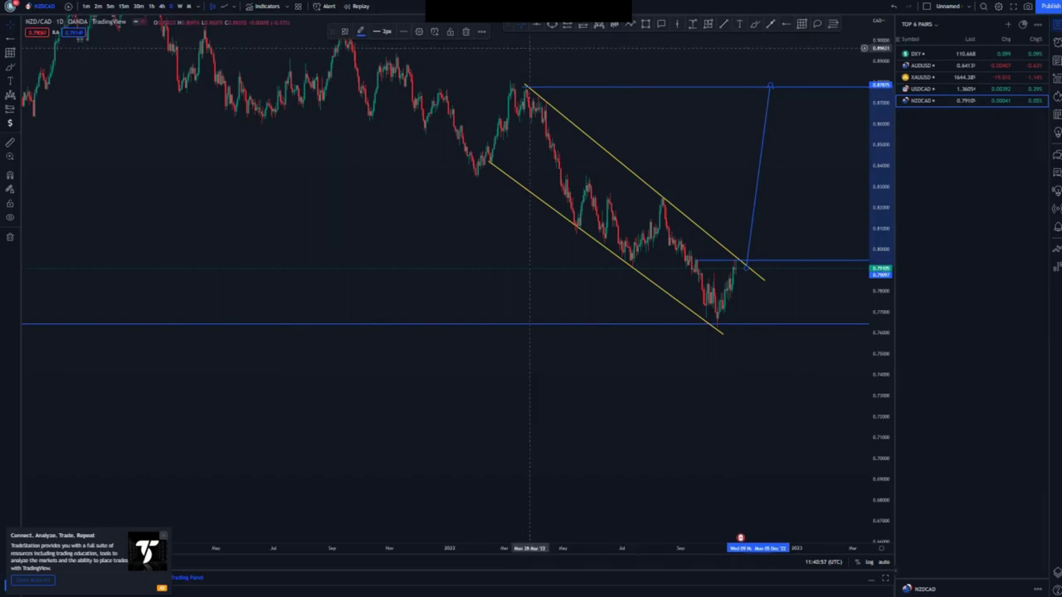
pyautogui.click(466, 31)
pyautogui.scroll(2, 721, 363)
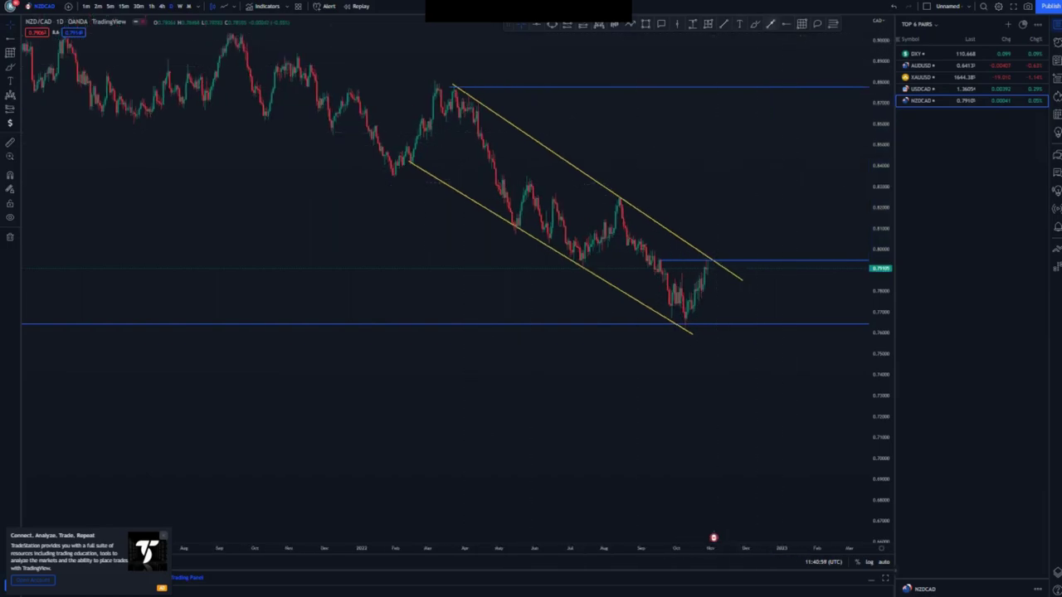
# Draw an arrow from about 0.792 down to about 0.762 and a second one from there up to the 0.878 target ray.
pyautogui.moveTo(711, 266); pyautogui.dragTo(725, 324)
pyautogui.click(728, 326)
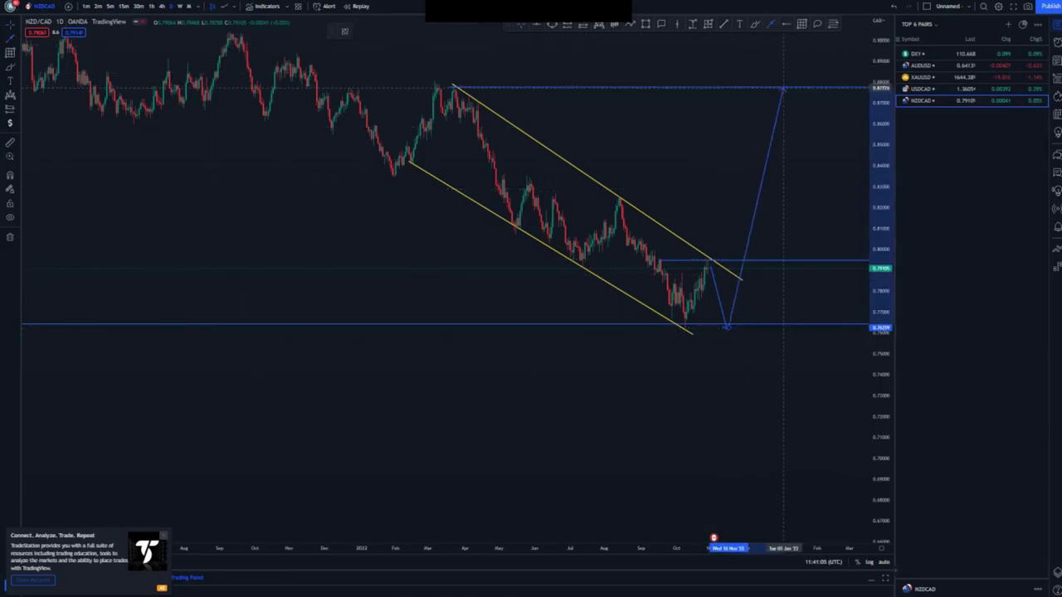
pyautogui.doubleClick(781, 90)
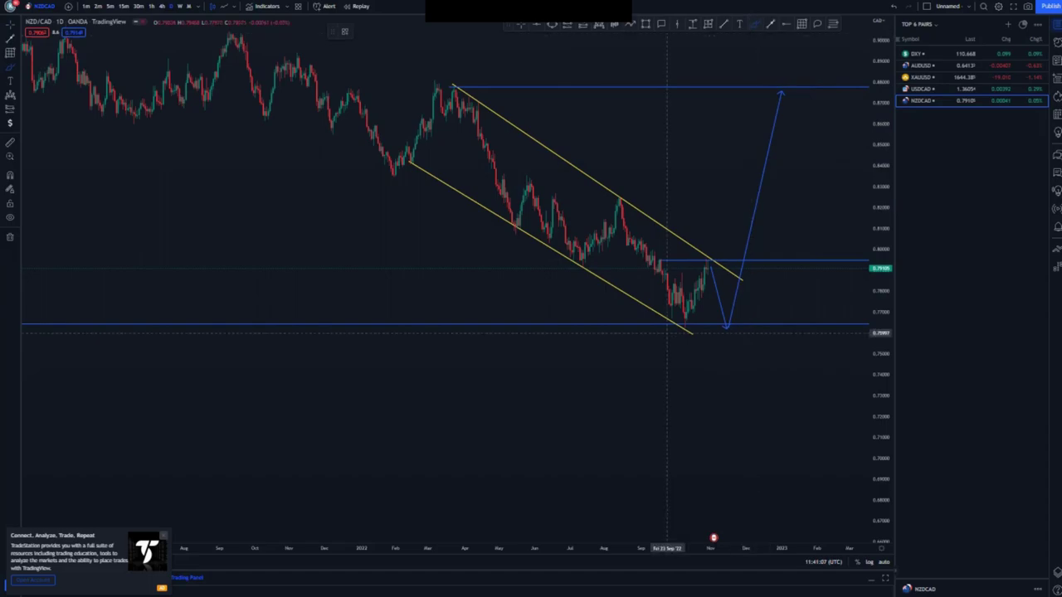
# Brush a mark along the support level near the recent lows, and undo both that stroke and the rising arrow.
pyautogui.moveTo(676, 320)
pyautogui.mouseDown()
pyautogui.moveTo(694, 333)
pyautogui.moveTo(730, 327)
pyautogui.mouseUp()
pyautogui.hotkey('ctrl', 'z')
pyautogui.hotkey('ctrl', 'z')
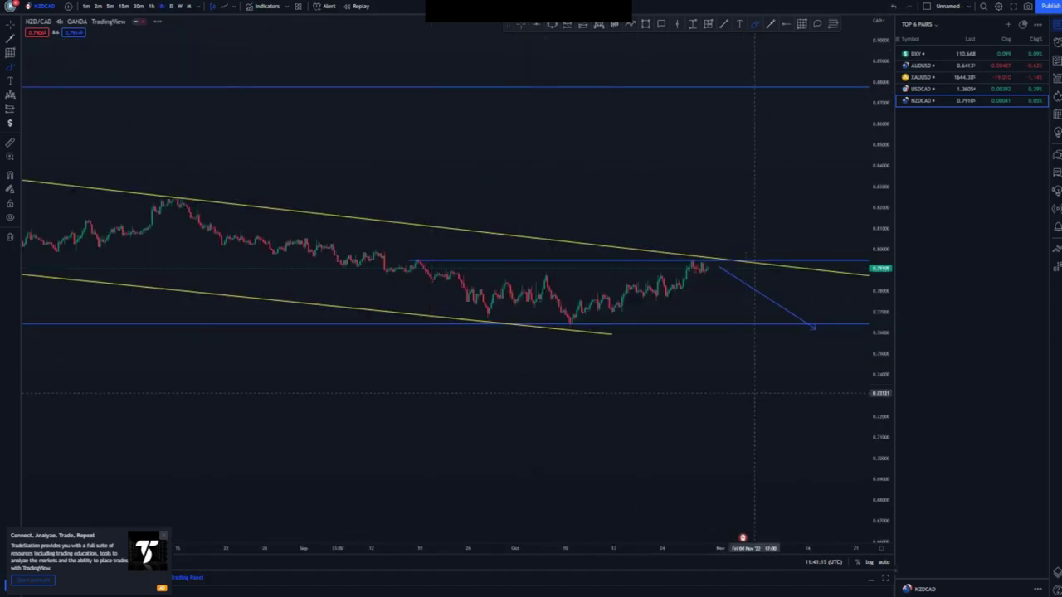
# On the 4-hour chart, brush a curve beneath the October rally and remove it along with the falling arrow.
pyautogui.moveTo(881, 403); pyautogui.dragTo(881, 228)
pyautogui.moveTo(881, 315); pyautogui.dragTo(881, 230)
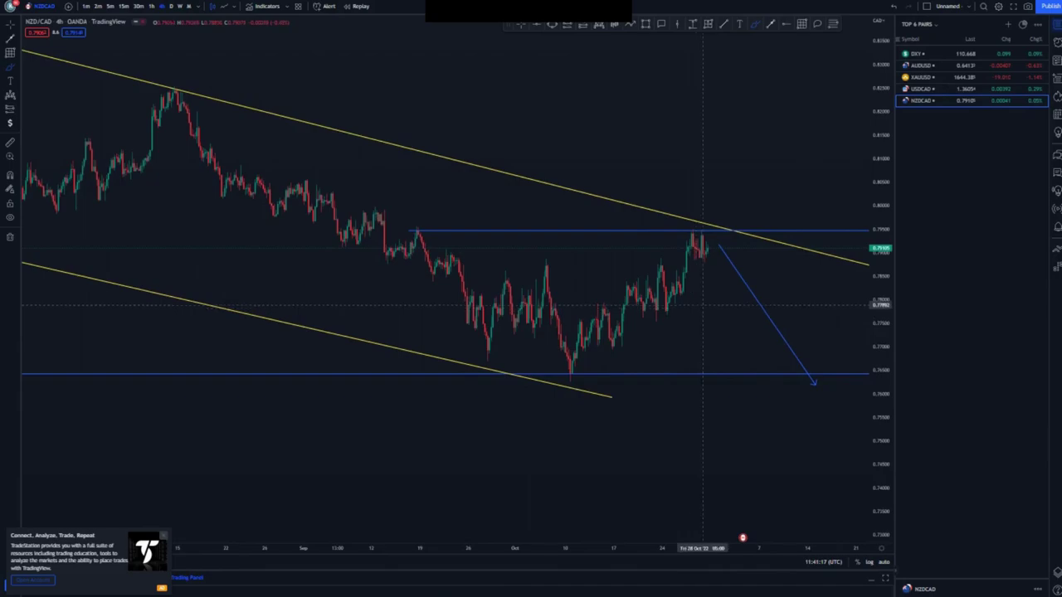
pyautogui.moveTo(697, 307); pyautogui.dragTo(550, 330)
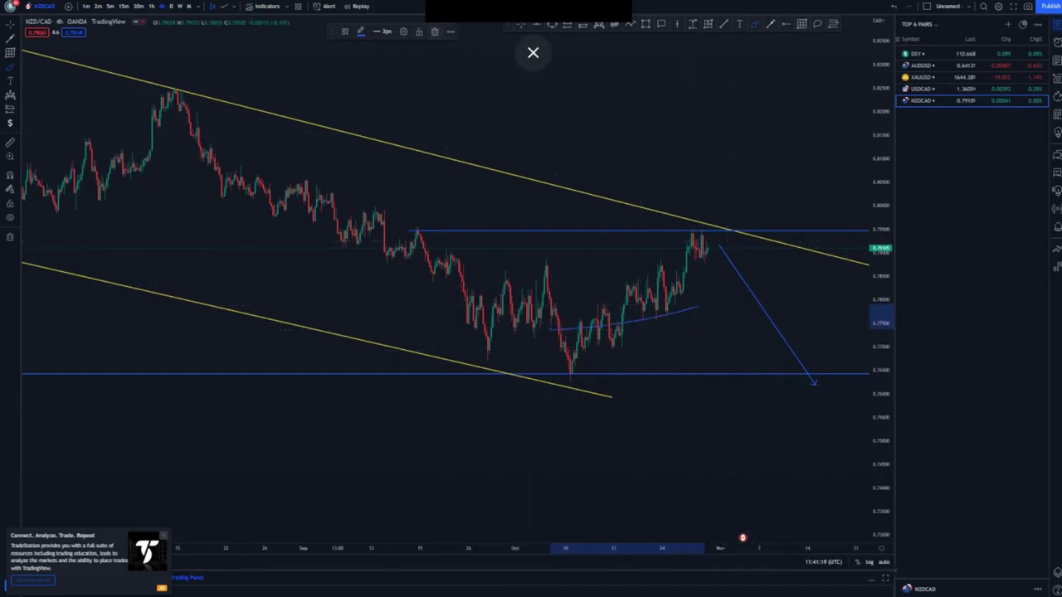
pyautogui.press('Delete')
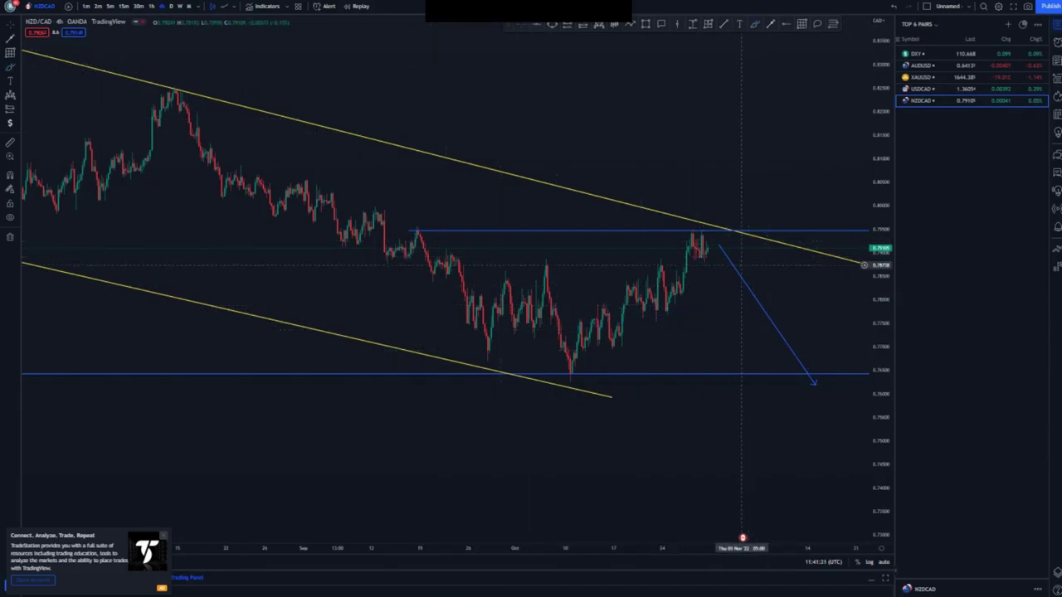
pyautogui.click(741, 276)
pyautogui.rightClick(741, 276)
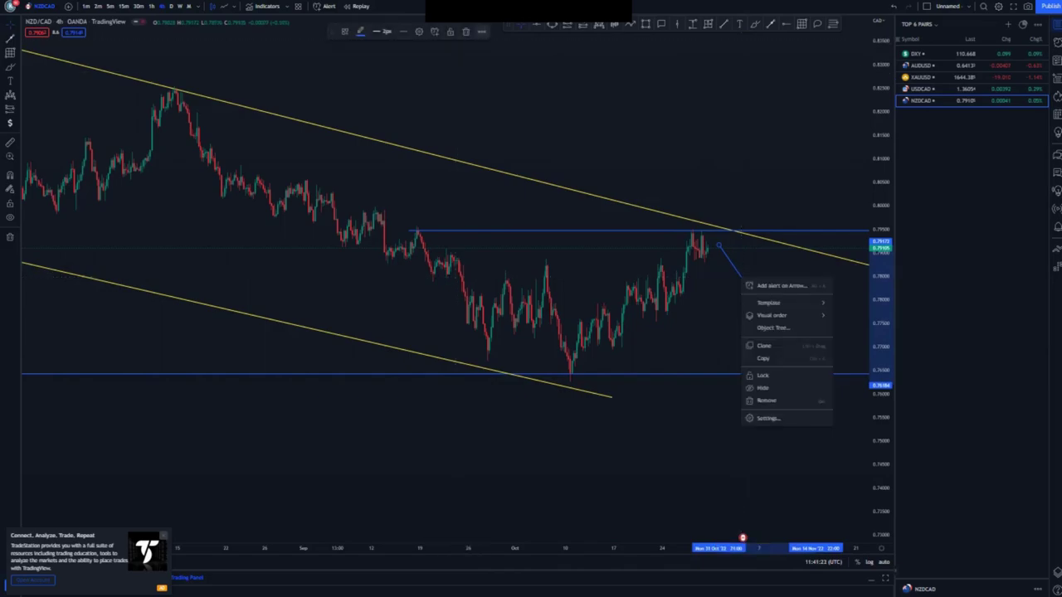
pyautogui.click(768, 359)
# Draw an ascending channel with trend lines along October's rising lows and highs, and place a horizontal ray at about 0.77 from the 17 October low.
pyautogui.scroll(5, 525, 196)
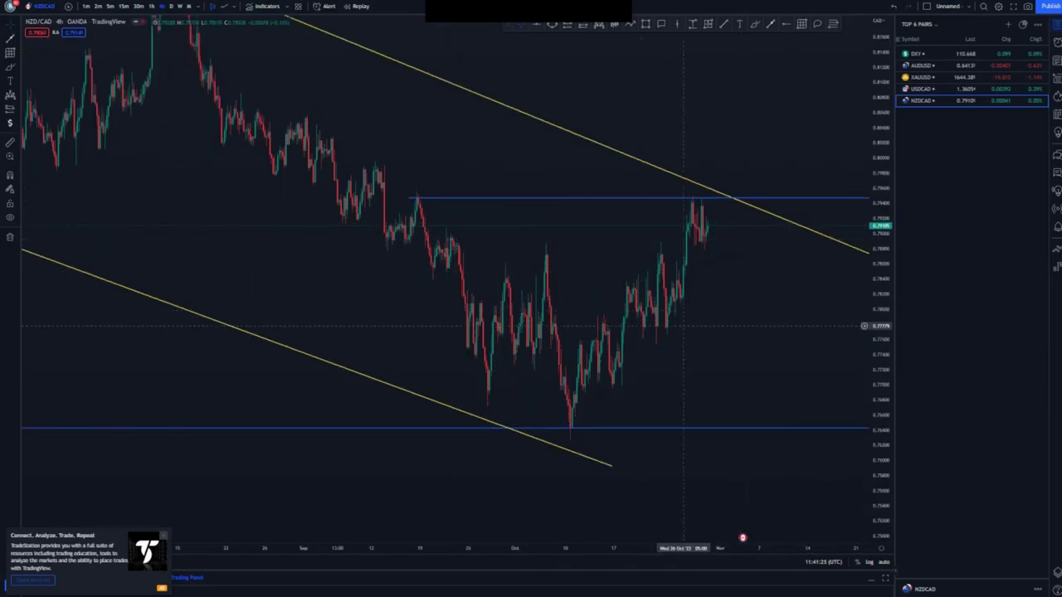
pyautogui.moveTo(524, 190); pyautogui.dragTo(528, 188)
pyautogui.click(842, 252)
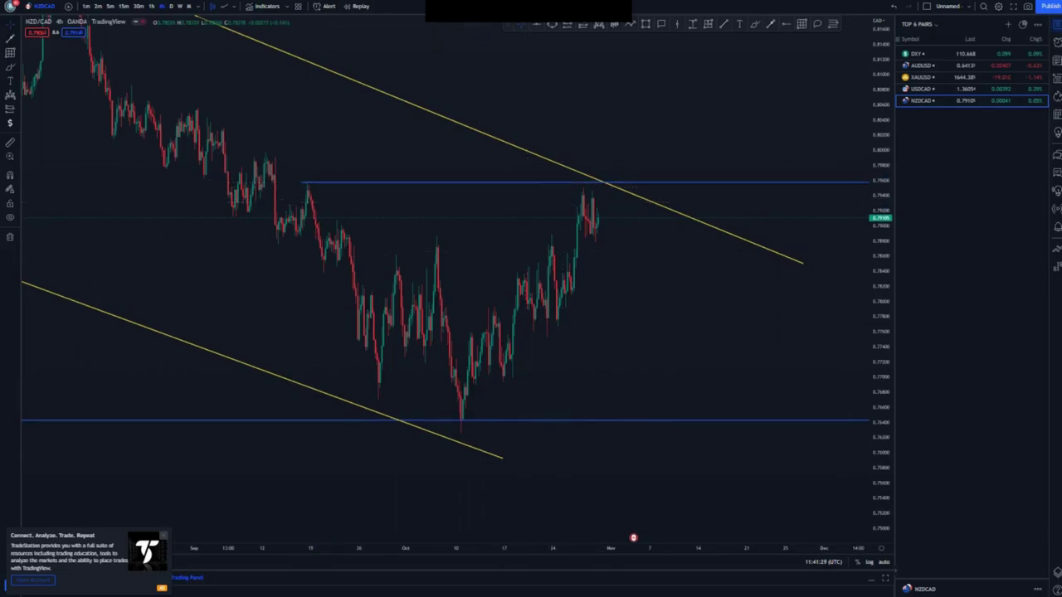
pyautogui.moveTo(880, 252); pyautogui.dragTo(880, 313)
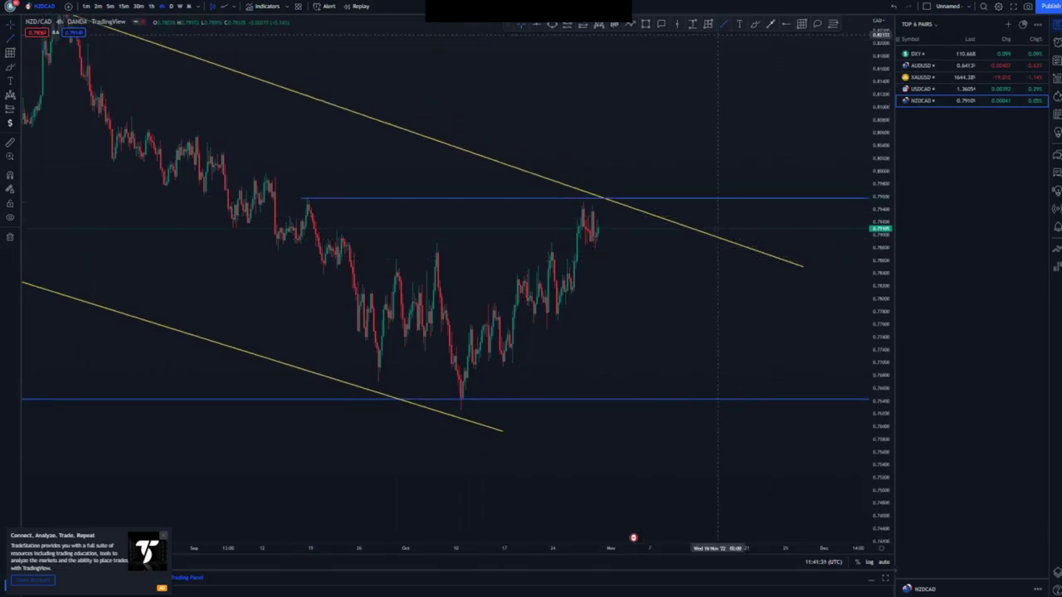
pyautogui.click(511, 366)
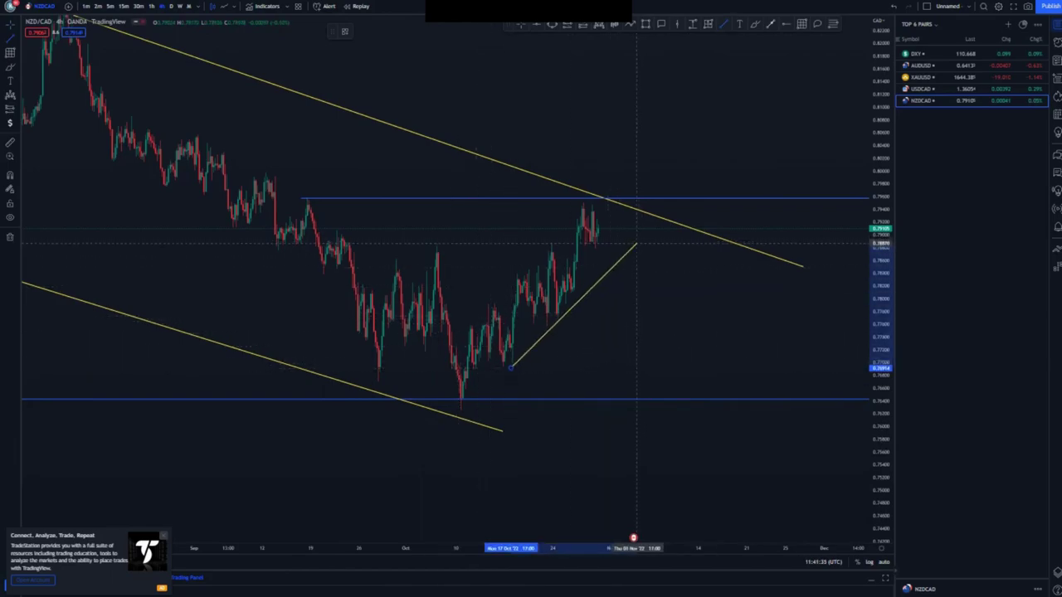
pyautogui.click(636, 244)
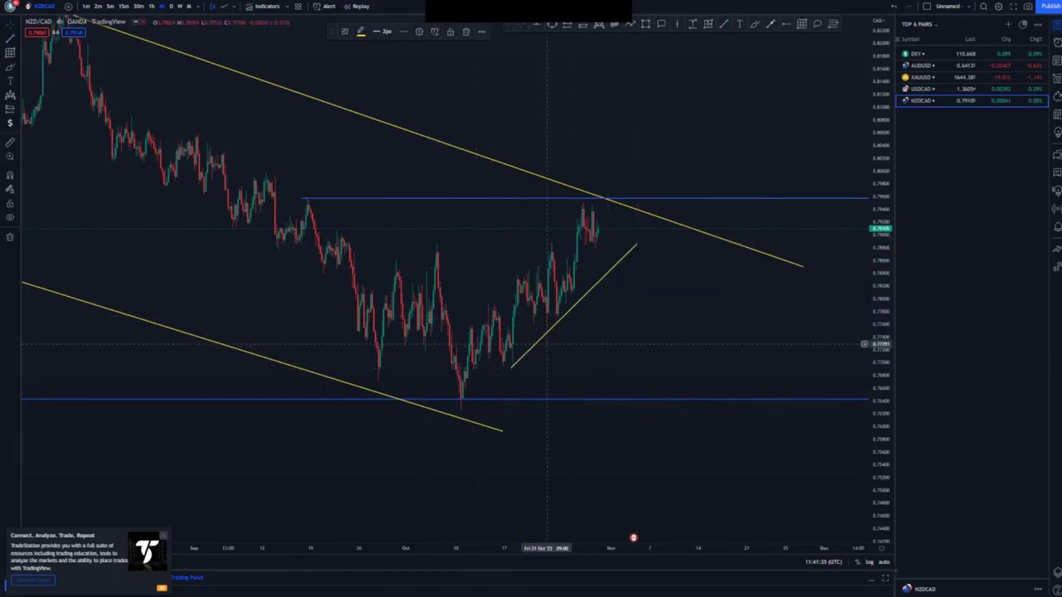
pyautogui.click(489, 300)
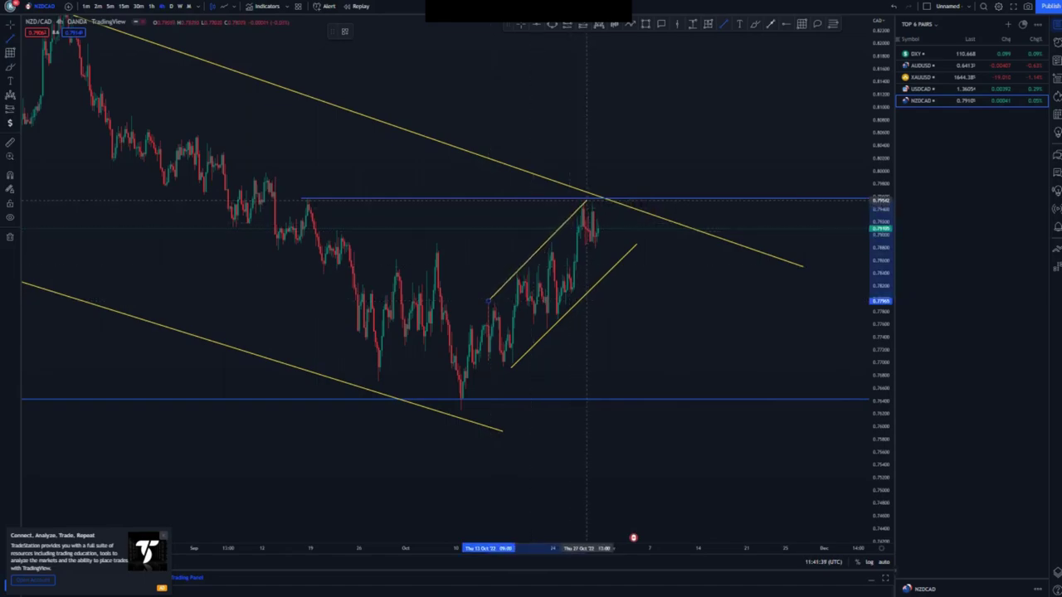
pyautogui.click(586, 201)
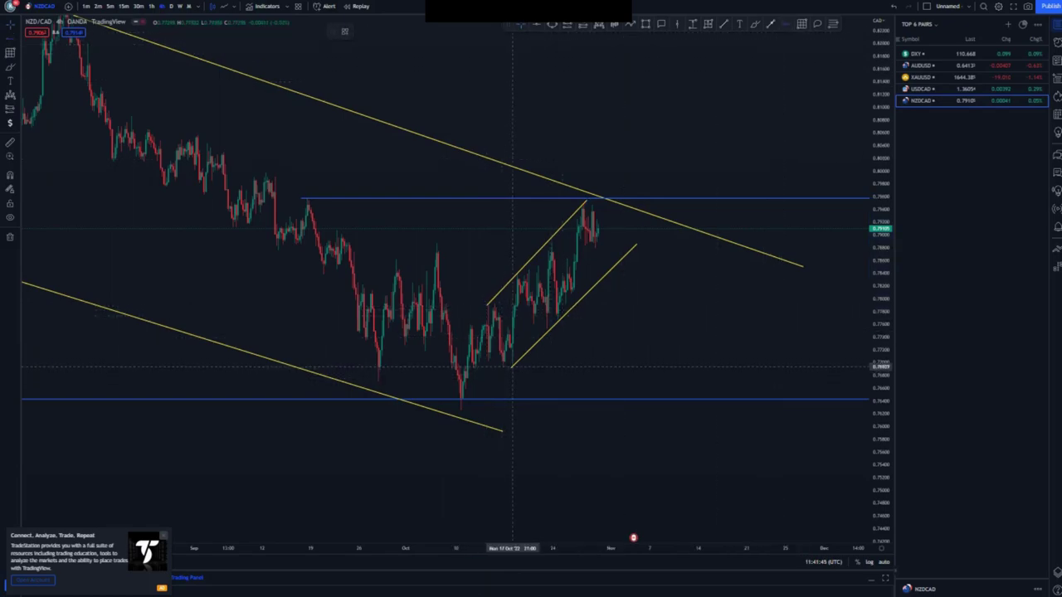
pyautogui.click(512, 365)
pyautogui.scroll(-2, 664, 349)
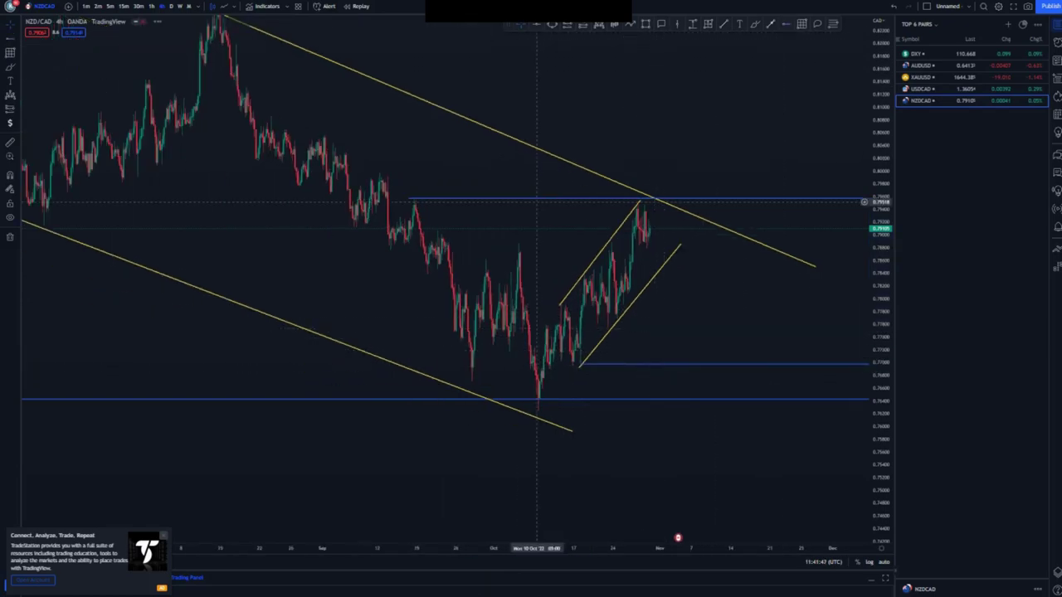
# Brush a zigzag up to the channel and resistance crossing, mark that spot, the September high and a drop, and undo the strokes.
pyautogui.click(649, 222)
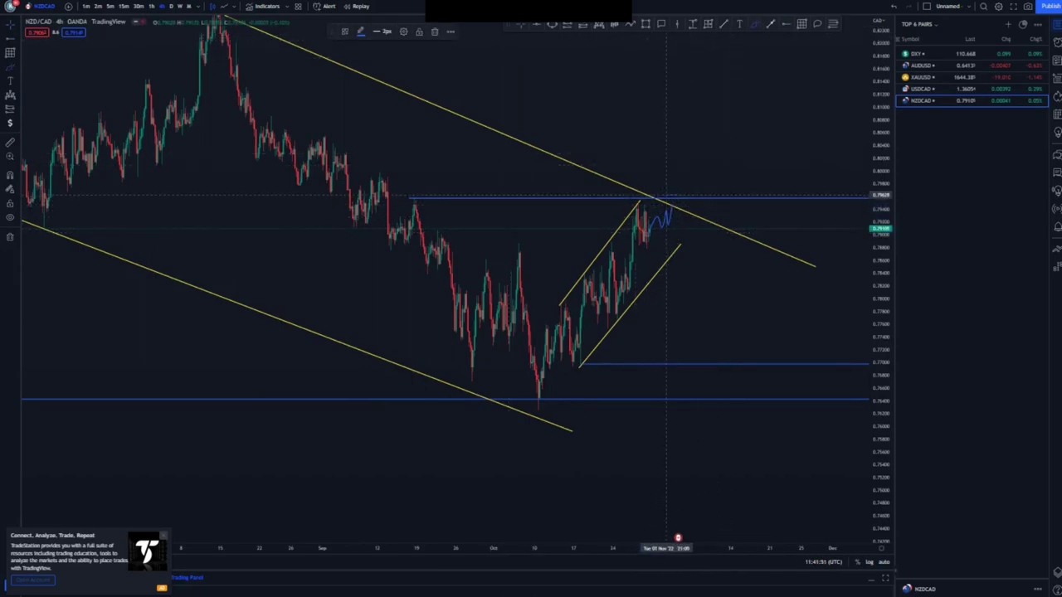
pyautogui.moveTo(666, 195); pyautogui.dragTo(674, 195)
pyautogui.moveTo(413, 195); pyautogui.dragTo(434, 200)
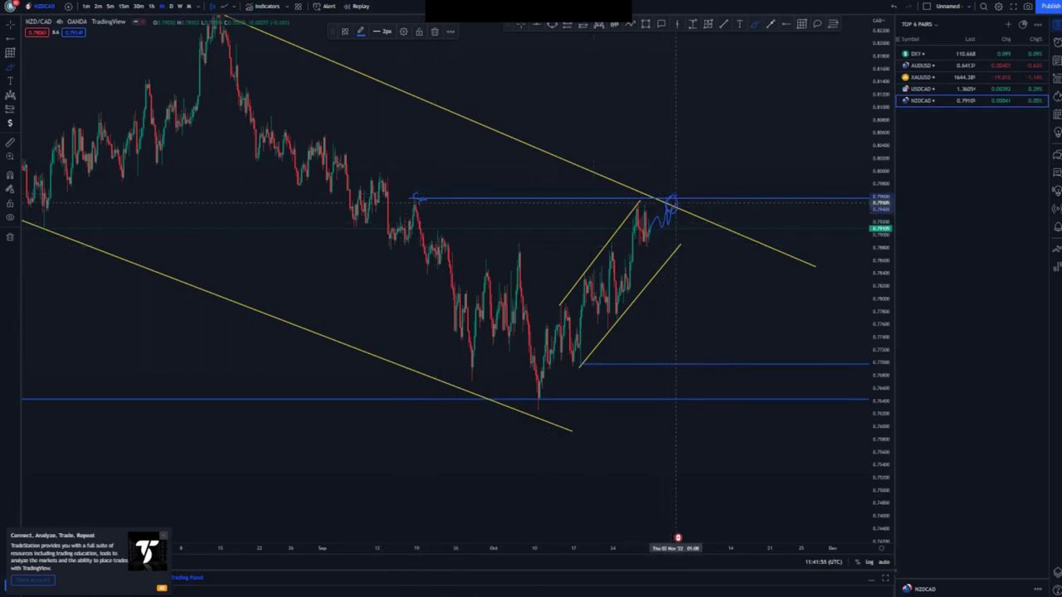
pyautogui.moveTo(677, 198)
pyautogui.mouseDown()
pyautogui.moveTo(674, 246)
pyautogui.moveTo(692, 266)
pyautogui.mouseUp()
pyautogui.click(894, 6)
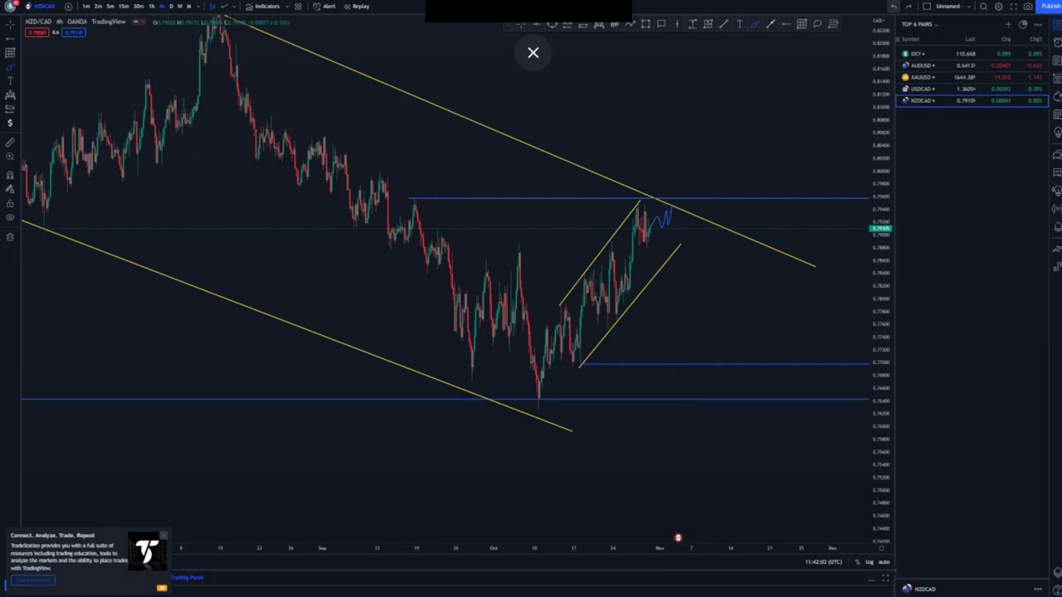
# Switch the NZDCAD chart to the 1-hour timeframe.
pyautogui.click(152, 7)
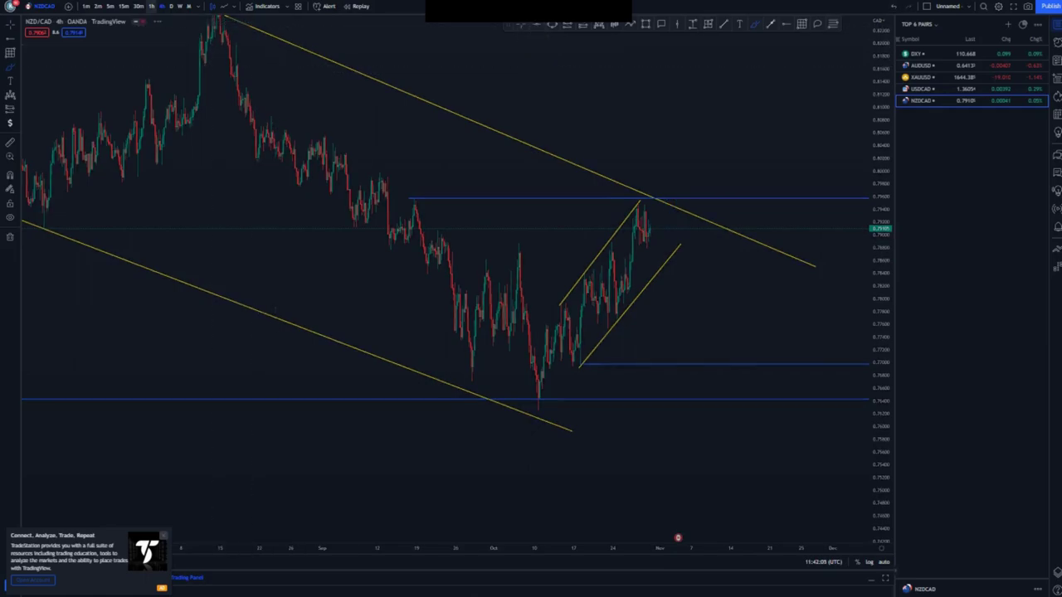
pyautogui.scroll(-2, 520, 333)
pyautogui.scroll(-3, 520, 332)
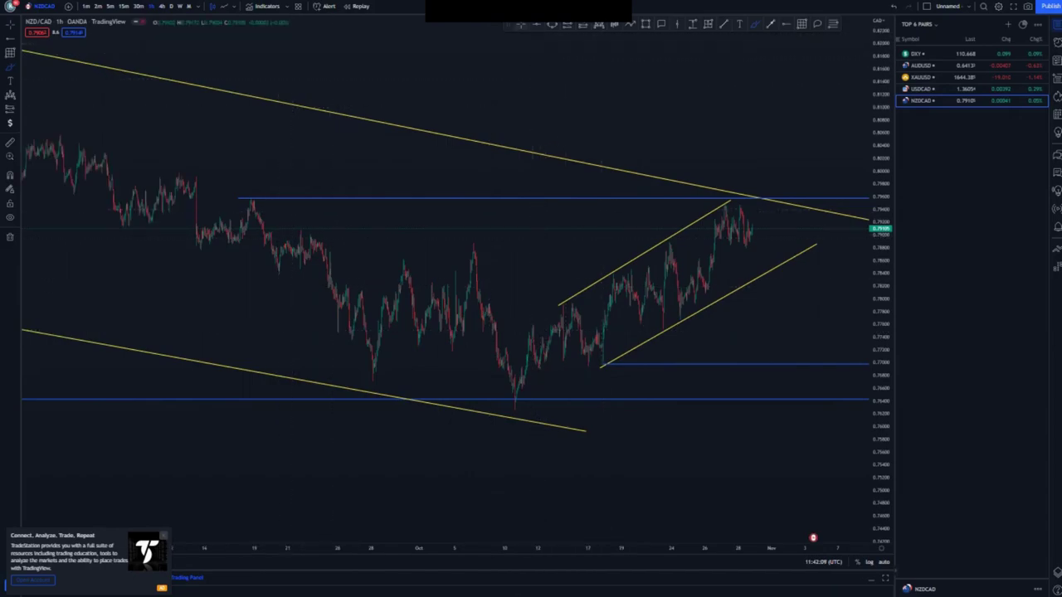
pyautogui.moveTo(880, 344); pyautogui.dragTo(880, 222)
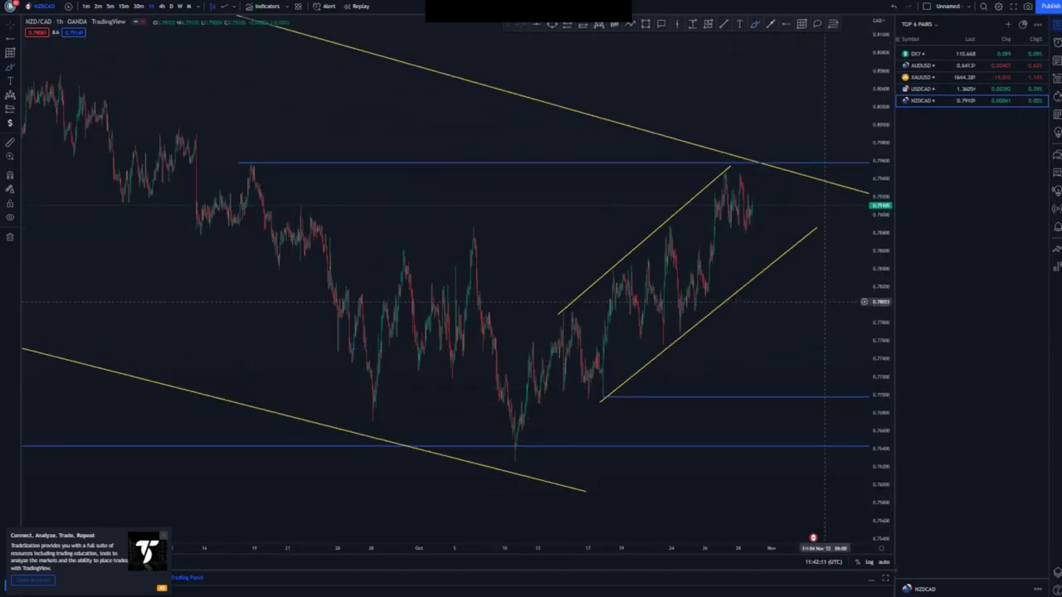
# Steepen the ascending channel's lower line to end at about 0.792, and move both lines' starts to 21 October, at about 0.774 and 0.789.
pyautogui.moveTo(825, 301); pyautogui.dragTo(527, 304)
pyautogui.scroll(2, 631, 334)
pyautogui.moveTo(678, 314); pyautogui.dragTo(935, 310)
pyautogui.scroll(5, 733, 370)
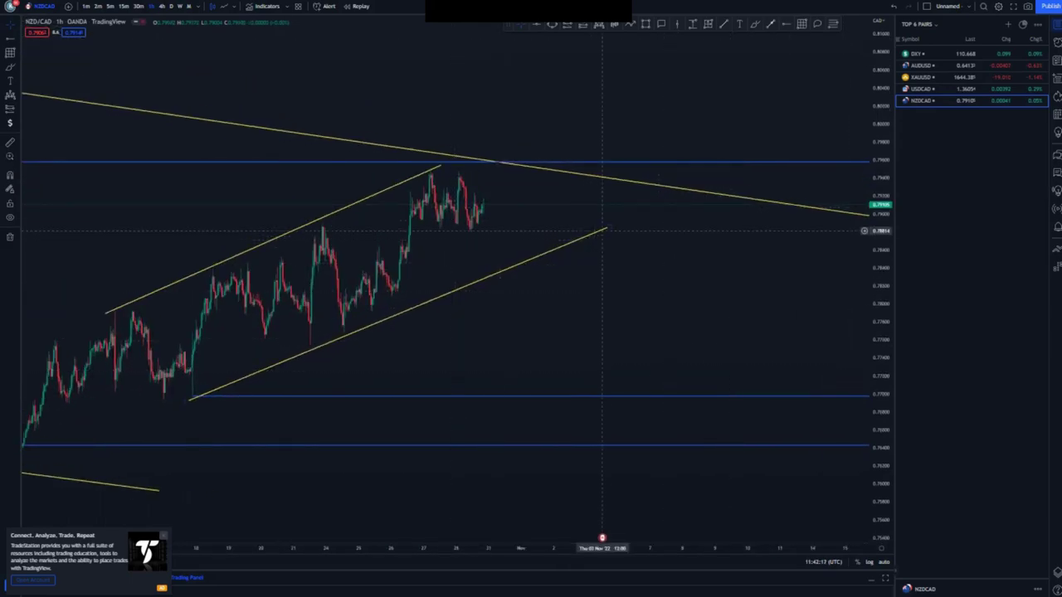
pyautogui.moveTo(608, 226); pyautogui.dragTo(548, 199)
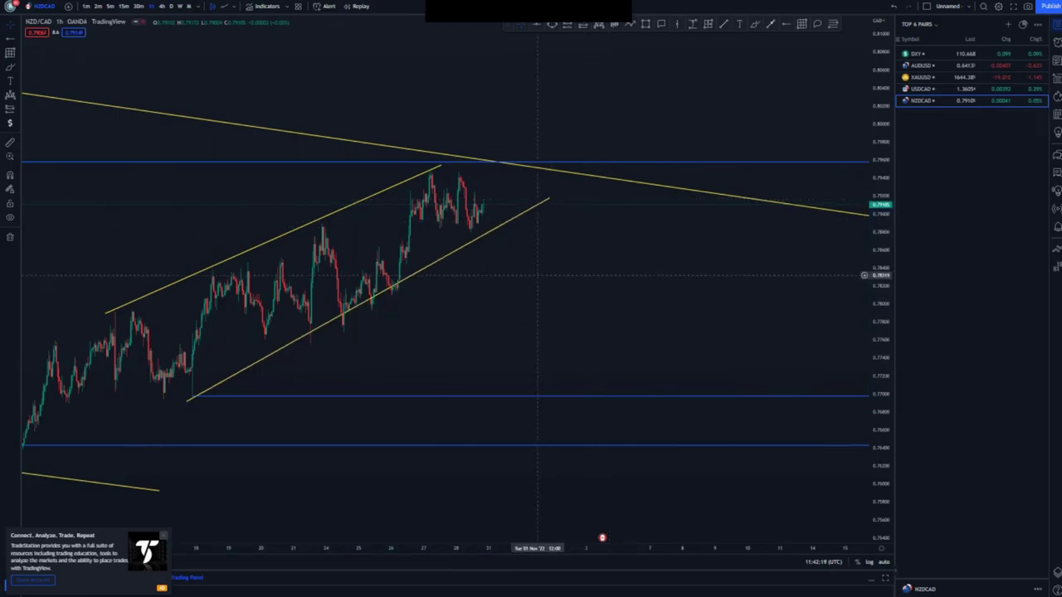
pyautogui.moveTo(190, 400); pyautogui.dragTo(309, 356)
pyautogui.moveTo(106, 314); pyautogui.dragTo(310, 226)
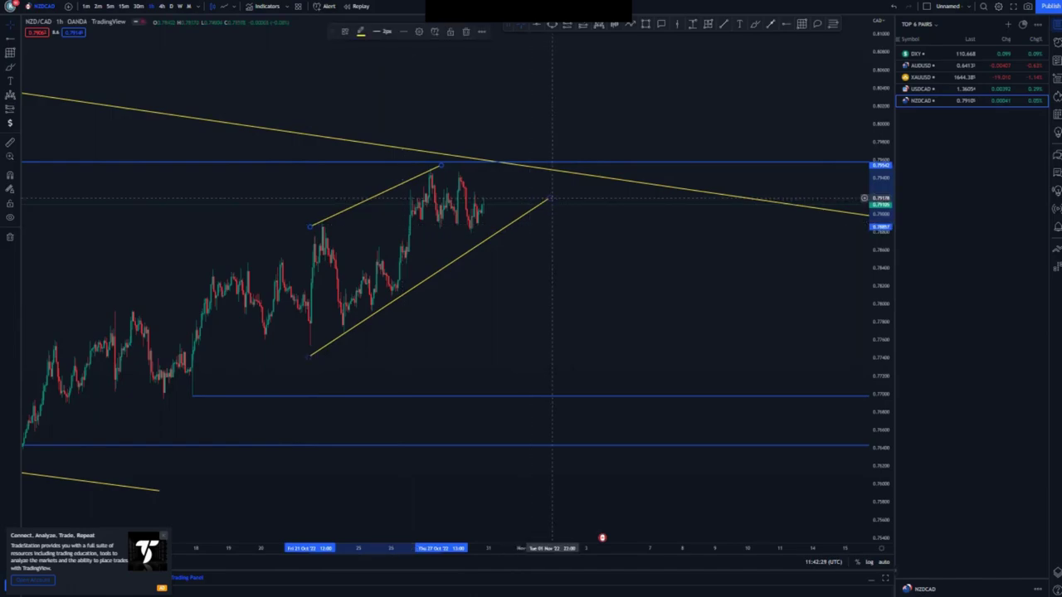
# Fit the ascending channel to the latest rally, with the lower line ending at about 0.790 and the upper running from about 0.786 to 0.797.
pyautogui.moveTo(551, 199); pyautogui.dragTo(502, 210)
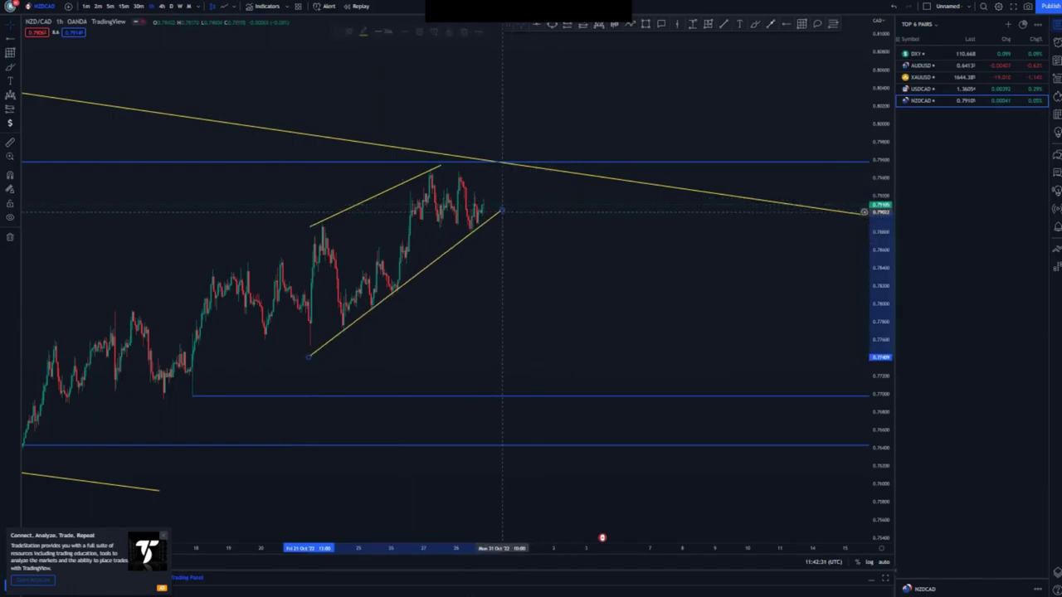
pyautogui.moveTo(309, 355); pyautogui.dragTo(334, 338)
pyautogui.moveTo(312, 224); pyautogui.dragTo(335, 250)
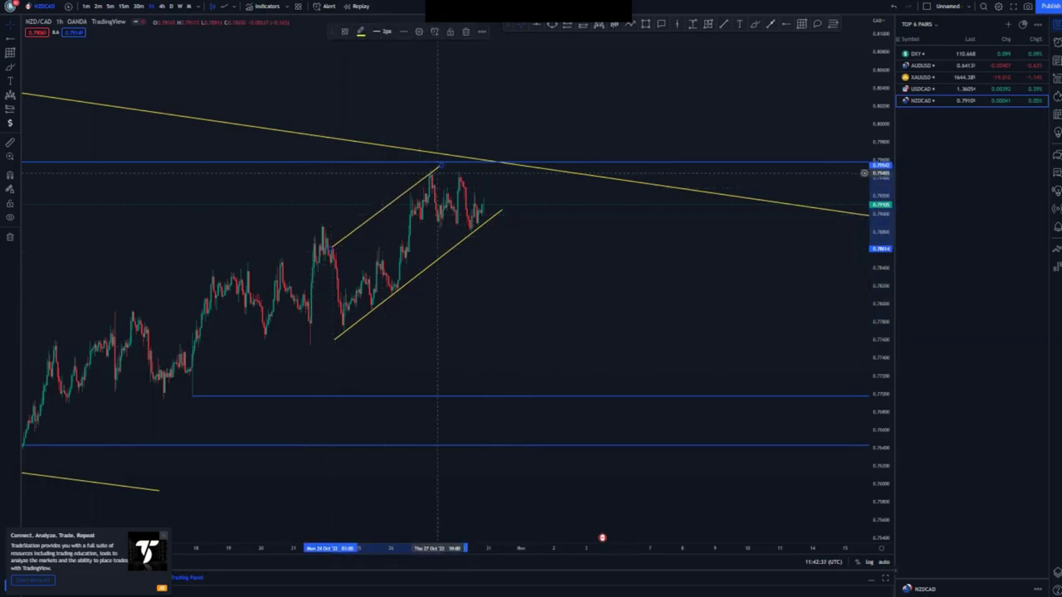
pyautogui.moveTo(440, 168); pyautogui.dragTo(461, 148)
pyautogui.click(316, 349)
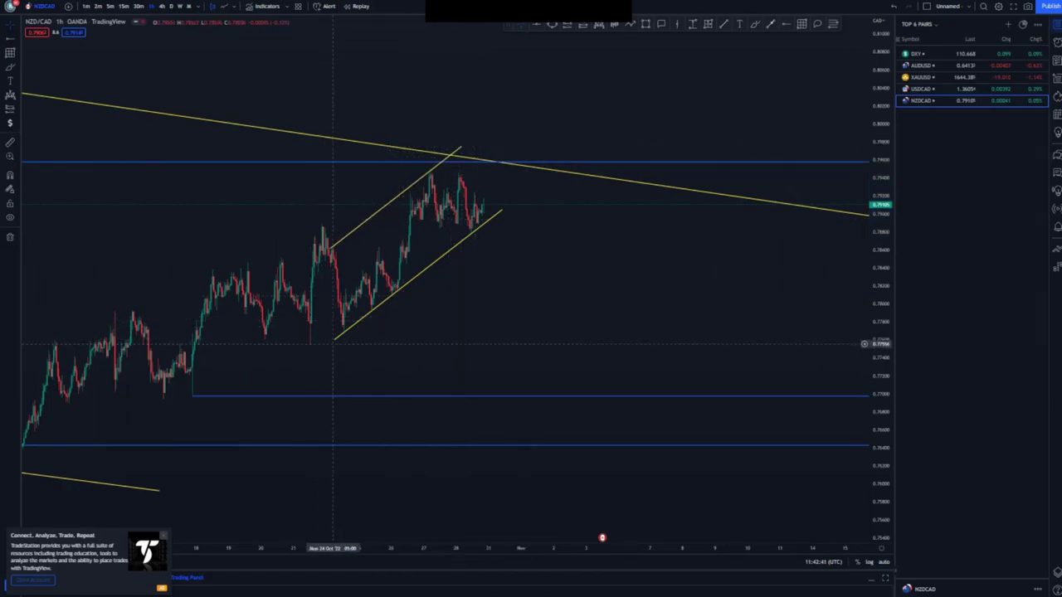
# Move the lower channel line's start to the 24 October low and raise the 0.77 horizontal ray to that low, at about 0.777.
pyautogui.moveTo(332, 340); pyautogui.dragTo(342, 335)
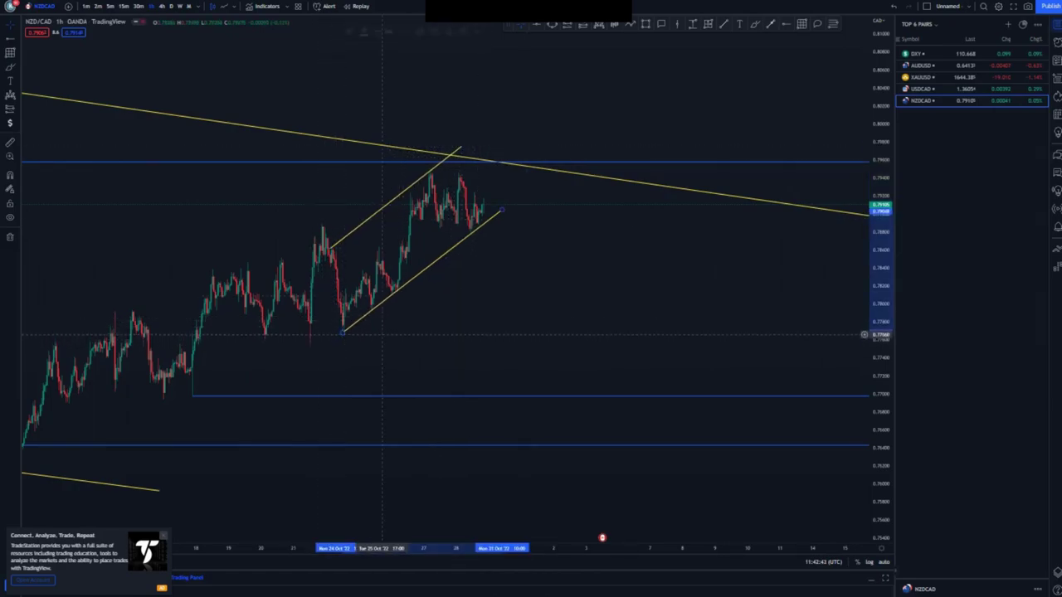
pyautogui.click(382, 335)
pyautogui.moveTo(230, 396); pyautogui.dragTo(375, 333)
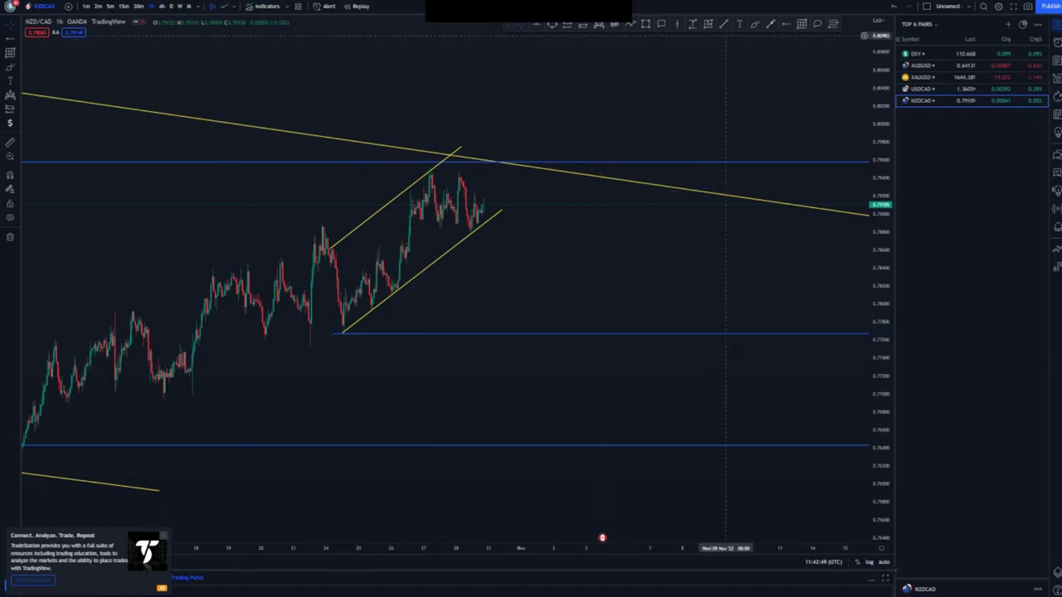
# Draw an arrow from about 0.790 up to about 0.800, and brush a circle at its tip with a W beside it.
pyautogui.moveTo(489, 214)
pyautogui.mouseDown()
pyautogui.moveTo(489, 149)
pyautogui.moveTo(463, 146)
pyautogui.moveTo(489, 126)
pyautogui.mouseUp()
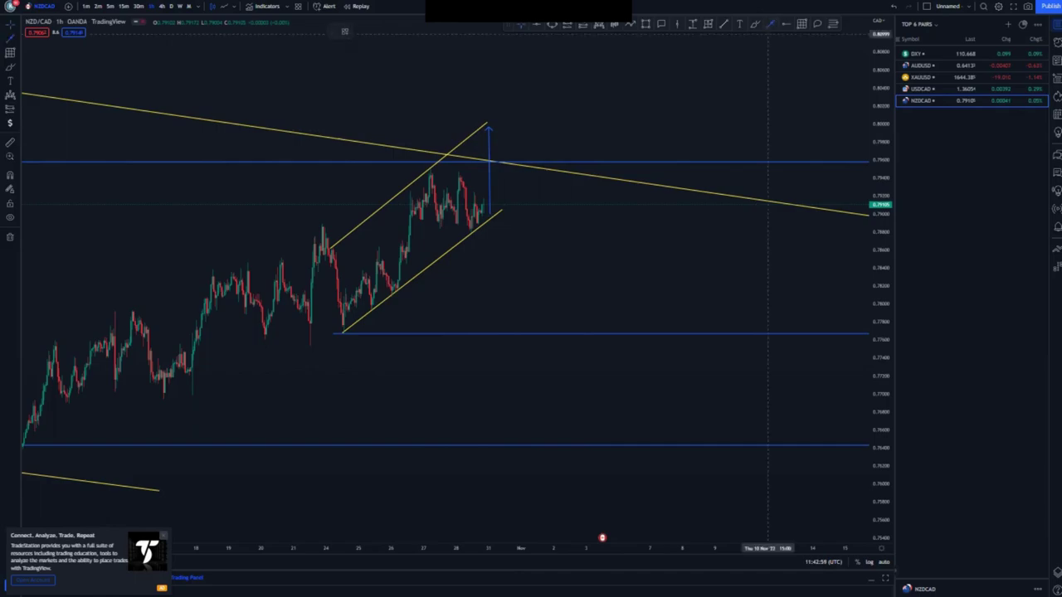
pyautogui.click(755, 24)
pyautogui.moveTo(492, 125); pyautogui.dragTo(505, 125)
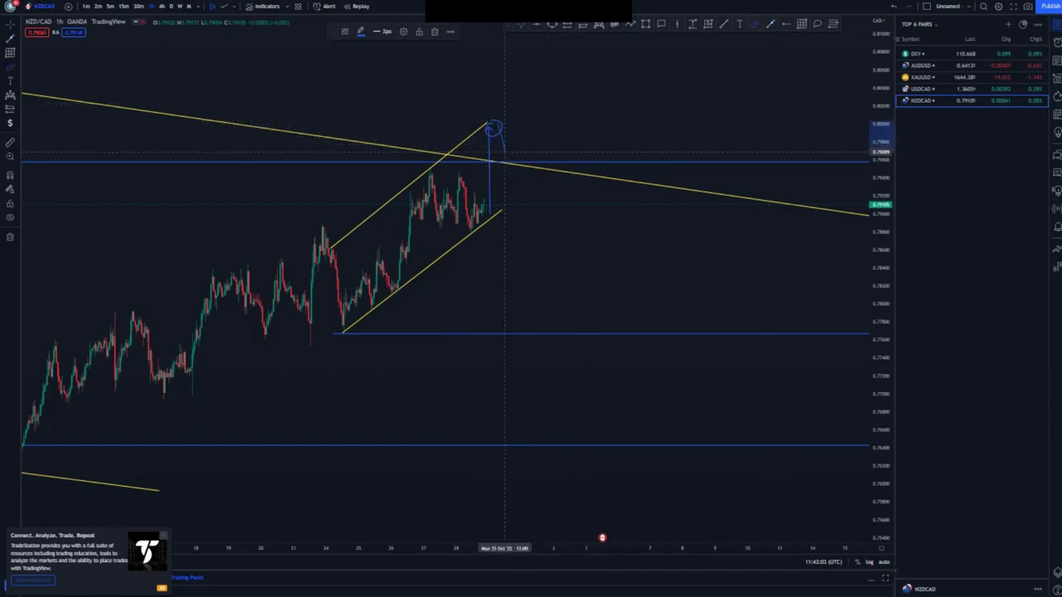
pyautogui.moveTo(512, 152); pyautogui.dragTo(518, 131)
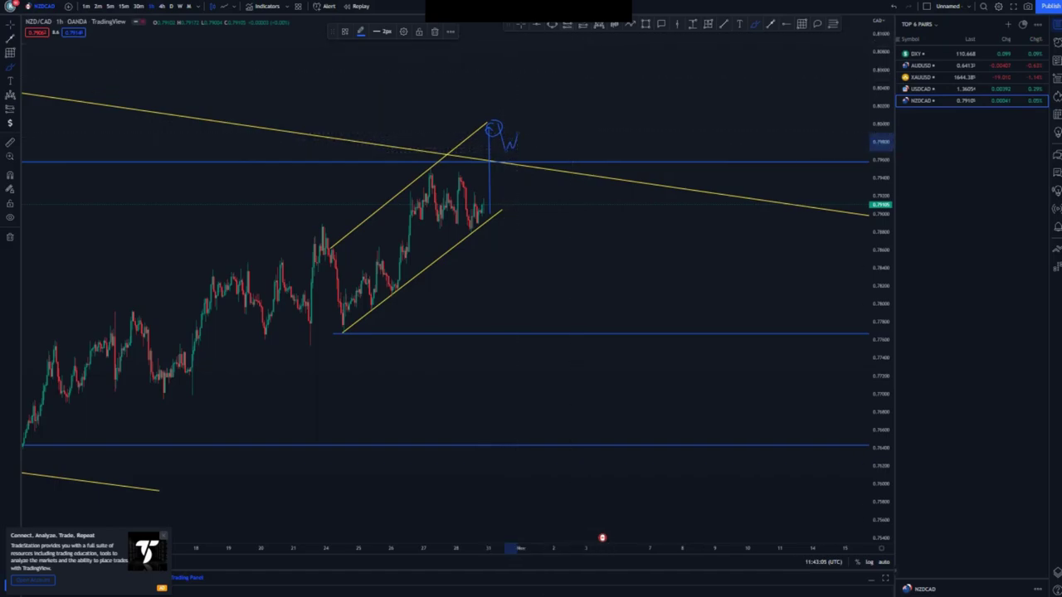
# Place a short position with entry at about 0.7975 and stop at about 0.8014, and brush a drop from the W to a circled zigzag near 0.792.
pyautogui.click(567, 25)
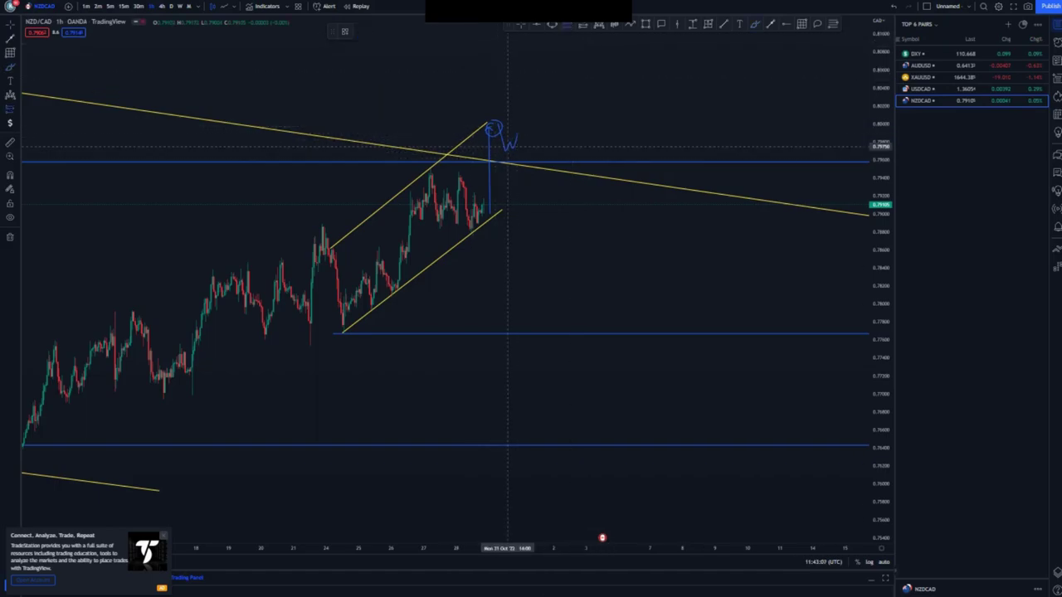
pyautogui.click(508, 147)
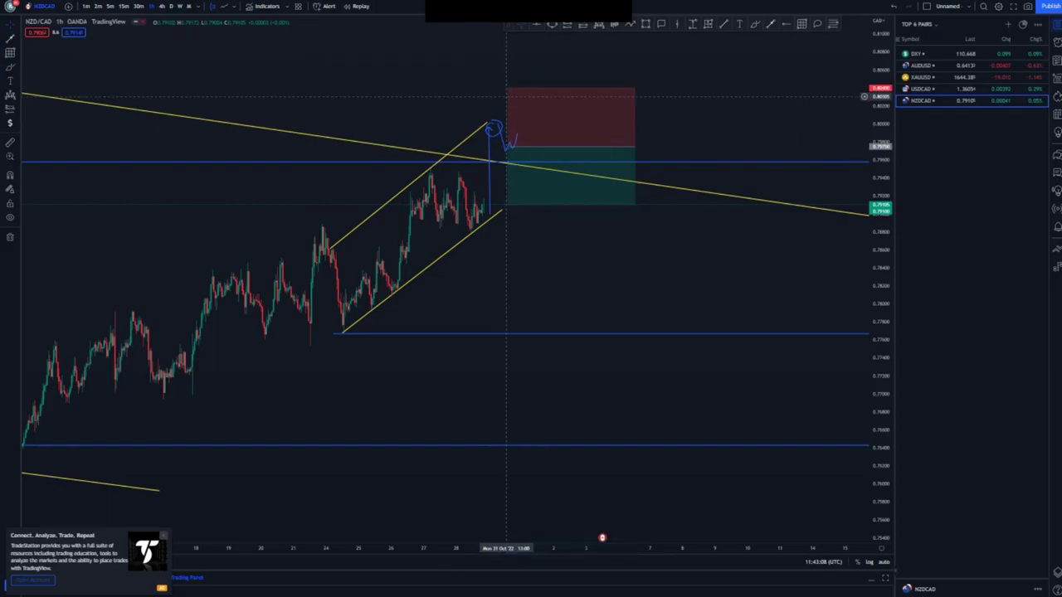
pyautogui.moveTo(507, 86); pyautogui.dragTo(527, 215)
pyautogui.click(755, 24)
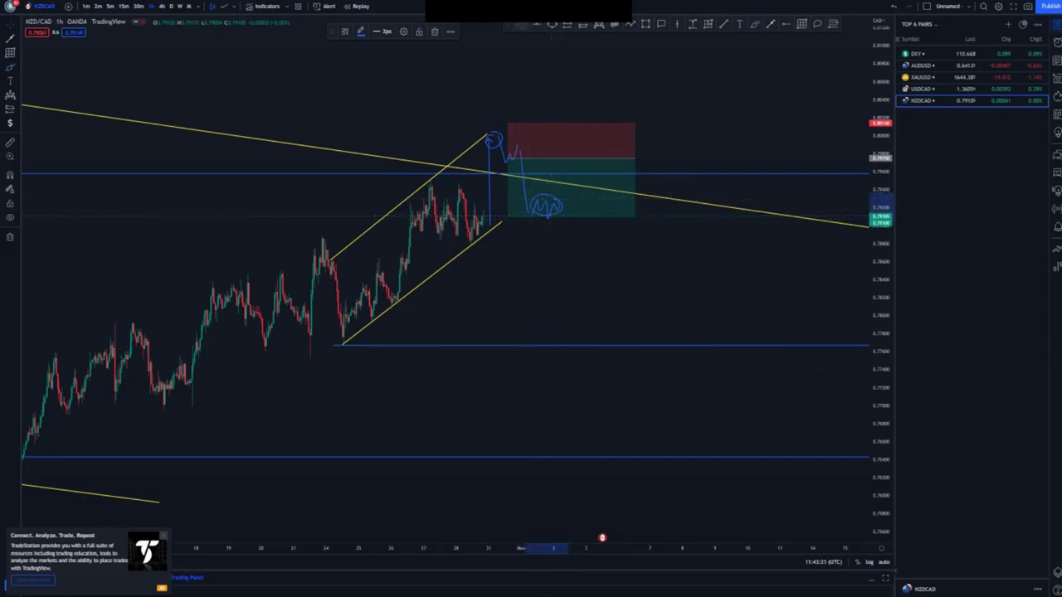
# Move the short position to the circled zigzag, with entry at about 0.7915, stop at about 0.7965 and target at about 0.7639.
pyautogui.moveTo(583, 198); pyautogui.dragTo(621, 250)
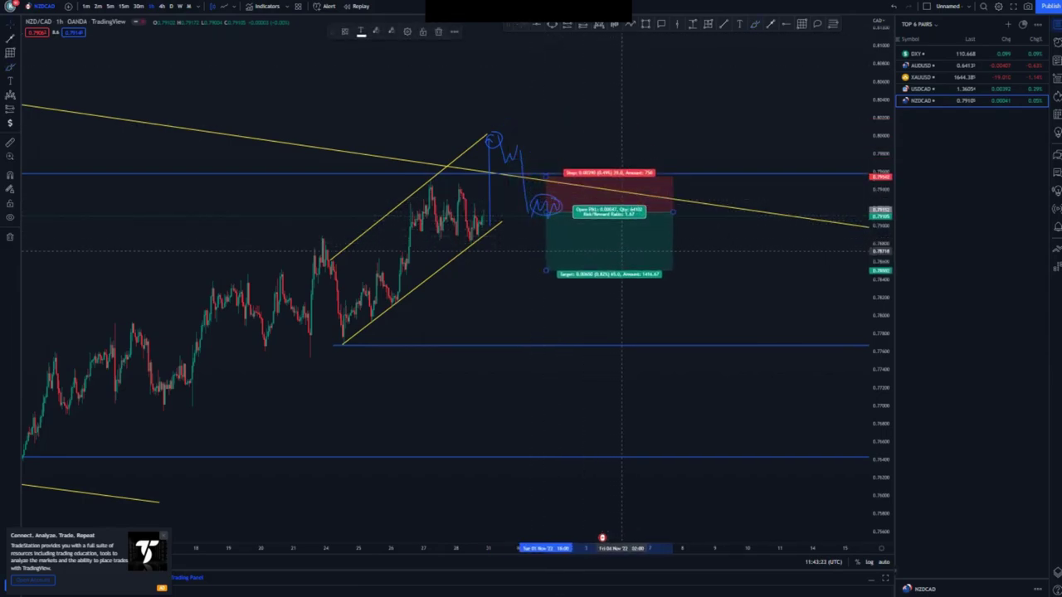
pyautogui.moveTo(546, 176); pyautogui.dragTo(546, 167)
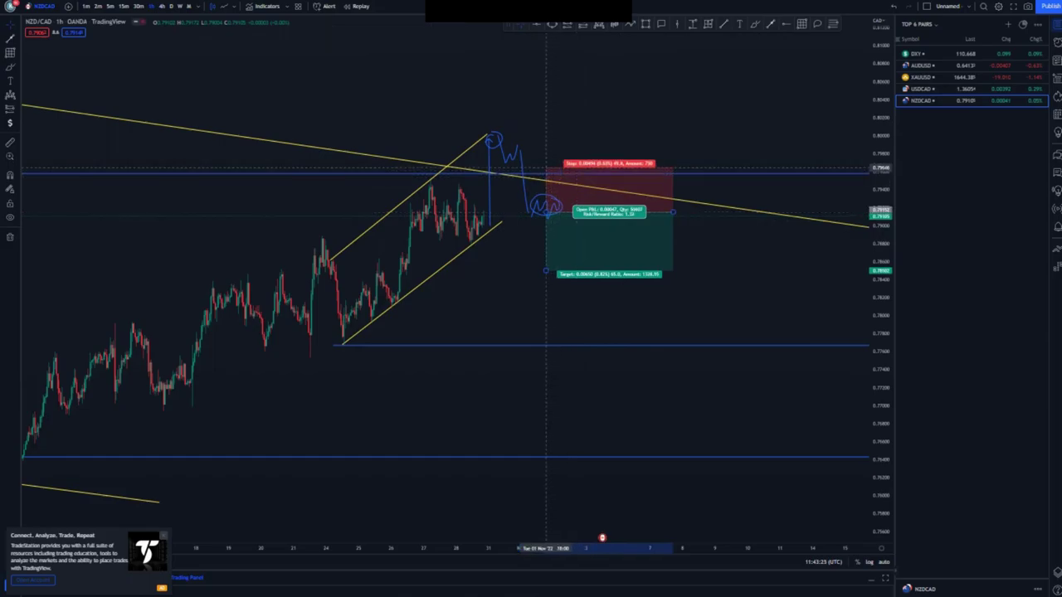
pyautogui.moveTo(546, 271); pyautogui.dragTo(546, 459)
# Extend the descending channel's lower line to 2 November, ending at about 0.753.
pyautogui.moveTo(370, 346); pyautogui.dragTo(324, 306)
pyautogui.scroll(-8, 324, 305)
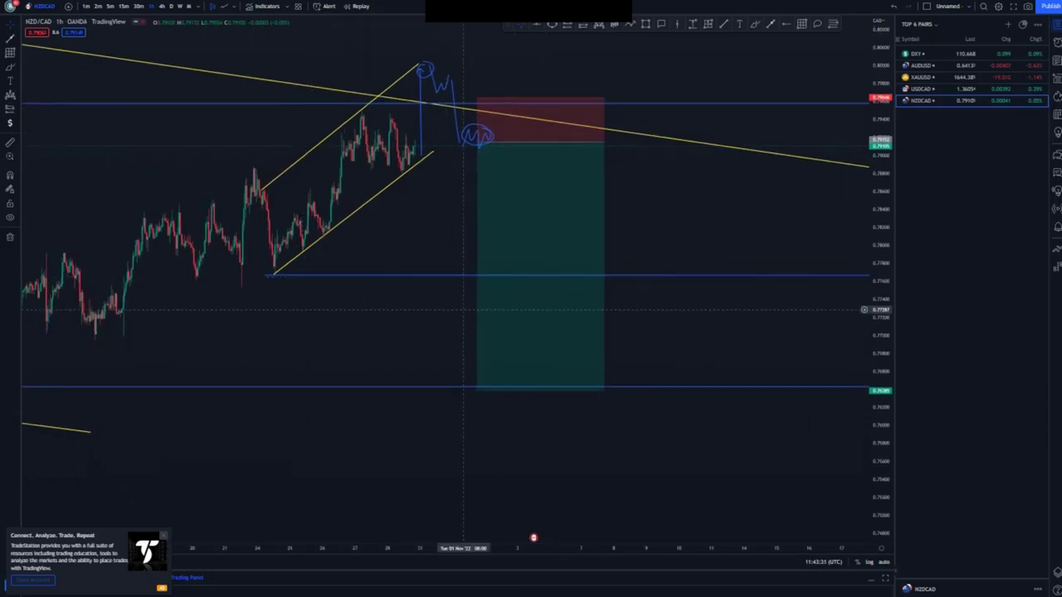
pyautogui.scroll(-2, 544, 389)
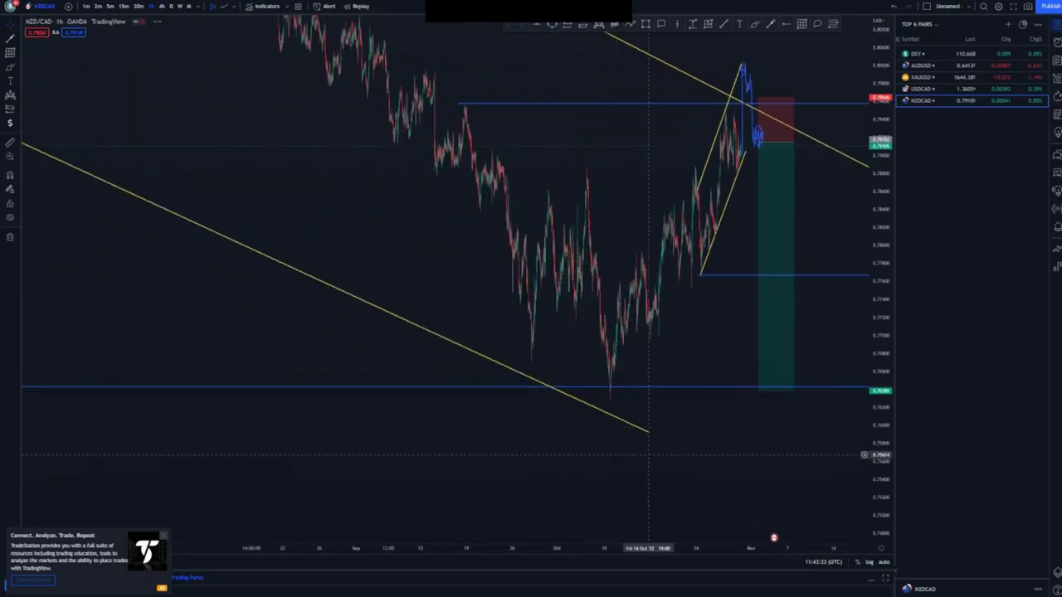
pyautogui.moveTo(668, 442); pyautogui.dragTo(746, 487)
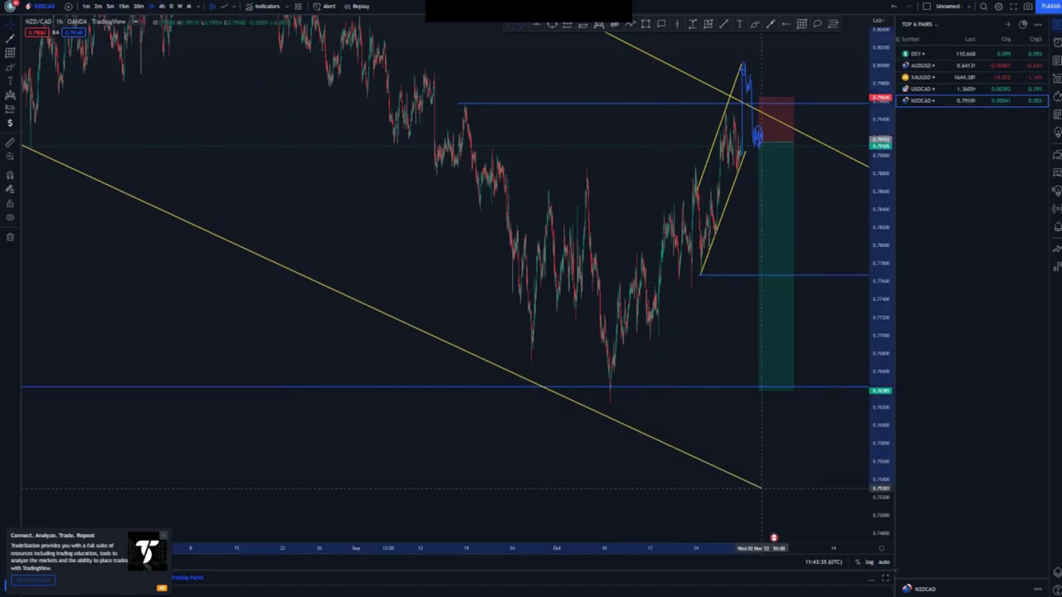
# Replace the horizontal ray at about 0.764 with a new one starting at the October low, at about 0.763.
pyautogui.scroll(-3, 711, 421)
pyautogui.moveTo(881, 335); pyautogui.dragTo(878, 459)
pyautogui.moveTo(222, 449); pyautogui.dragTo(200, 442)
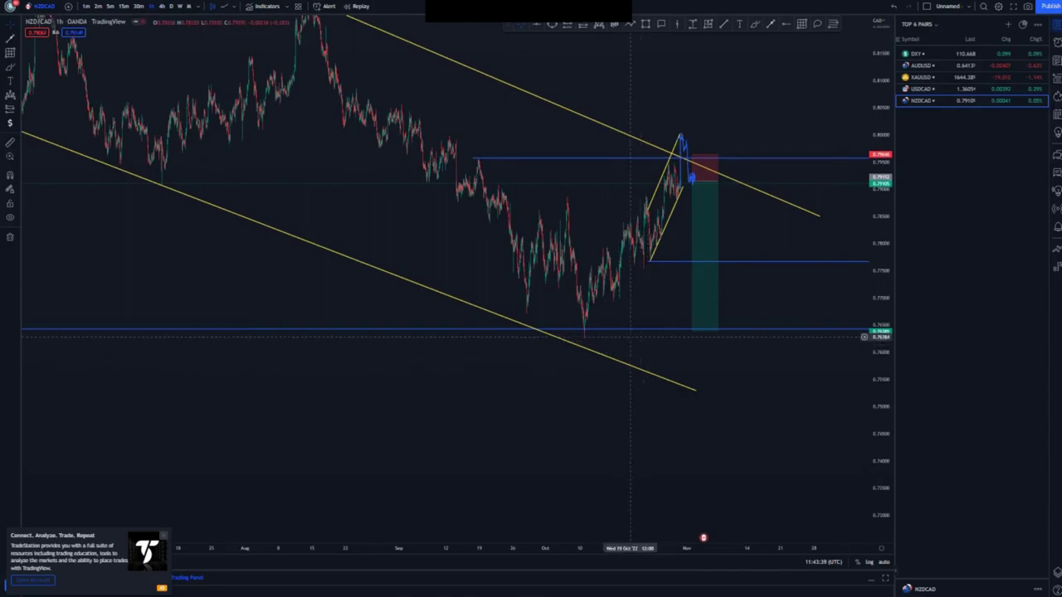
pyautogui.rightClick(627, 329)
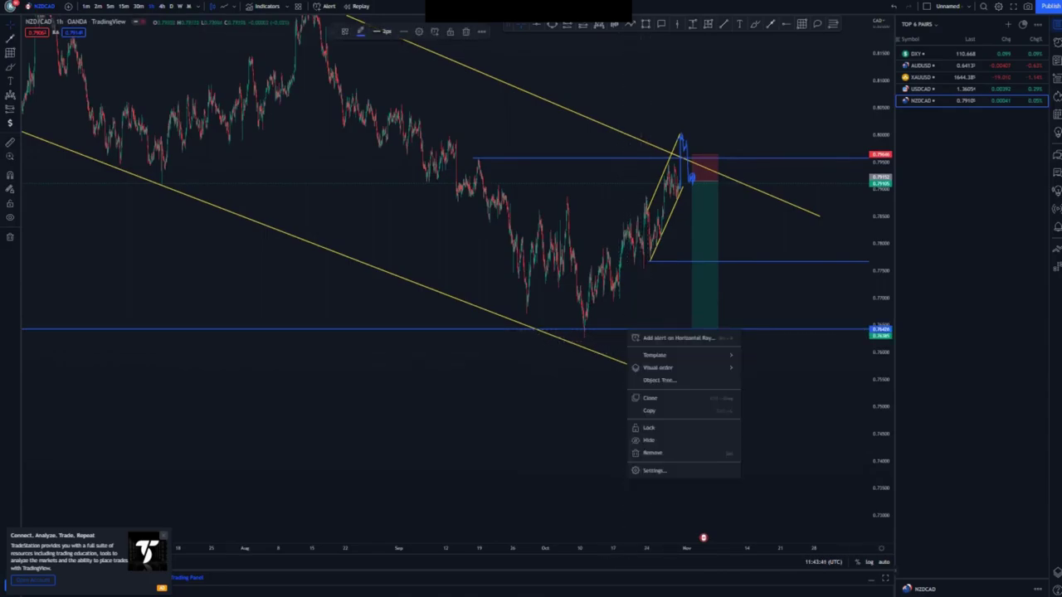
pyautogui.click(656, 453)
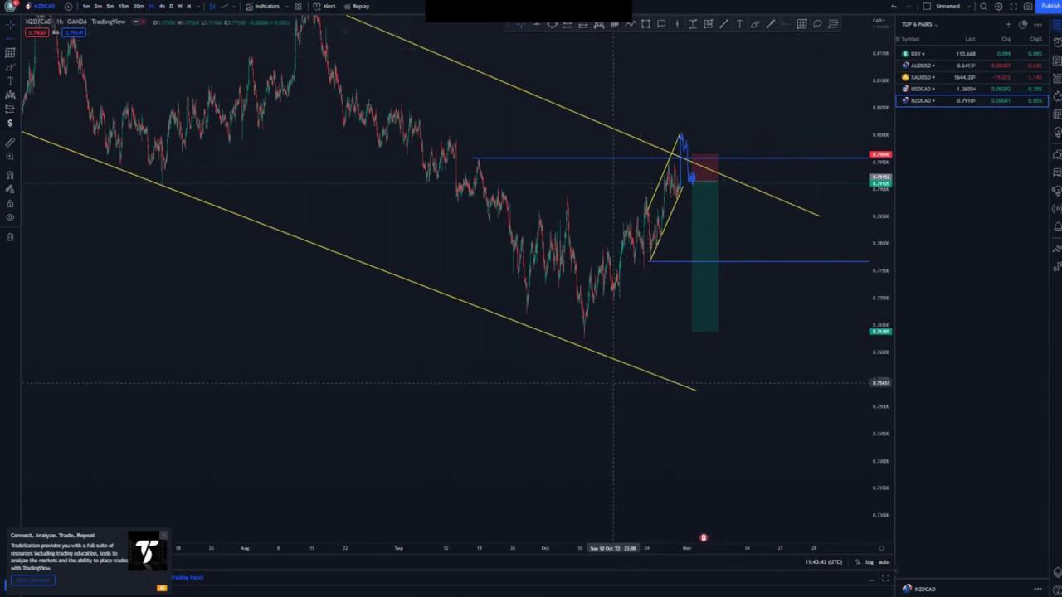
pyautogui.click(585, 336)
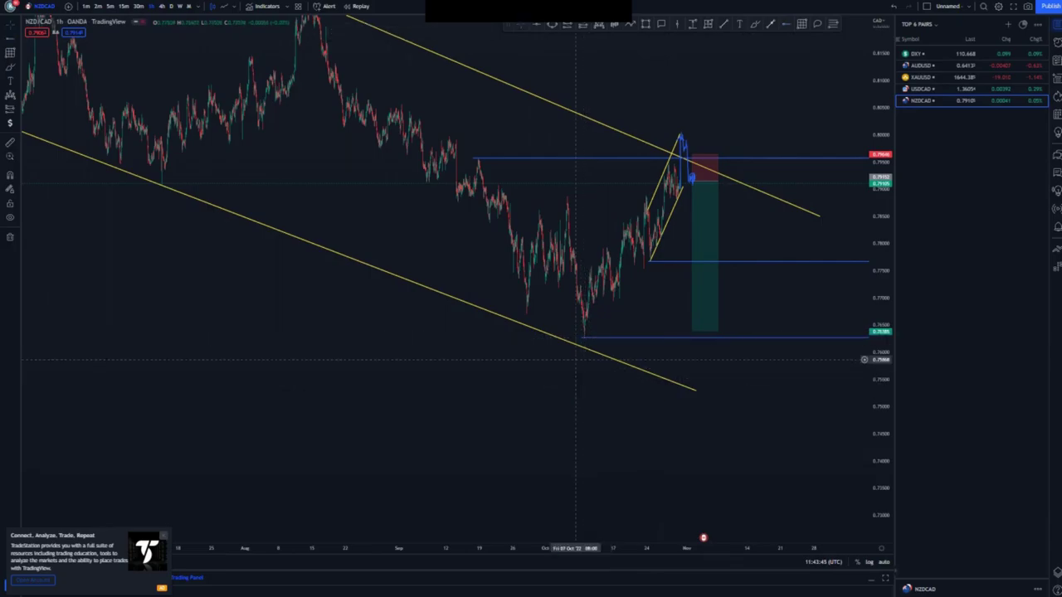
# Lower the short position's target to the horizontal ray at the October low, at about 0.7628.
pyautogui.moveTo(690, 326); pyautogui.dragTo(691, 337)
pyautogui.click(747, 380)
pyautogui.scroll(-5, 603, 406)
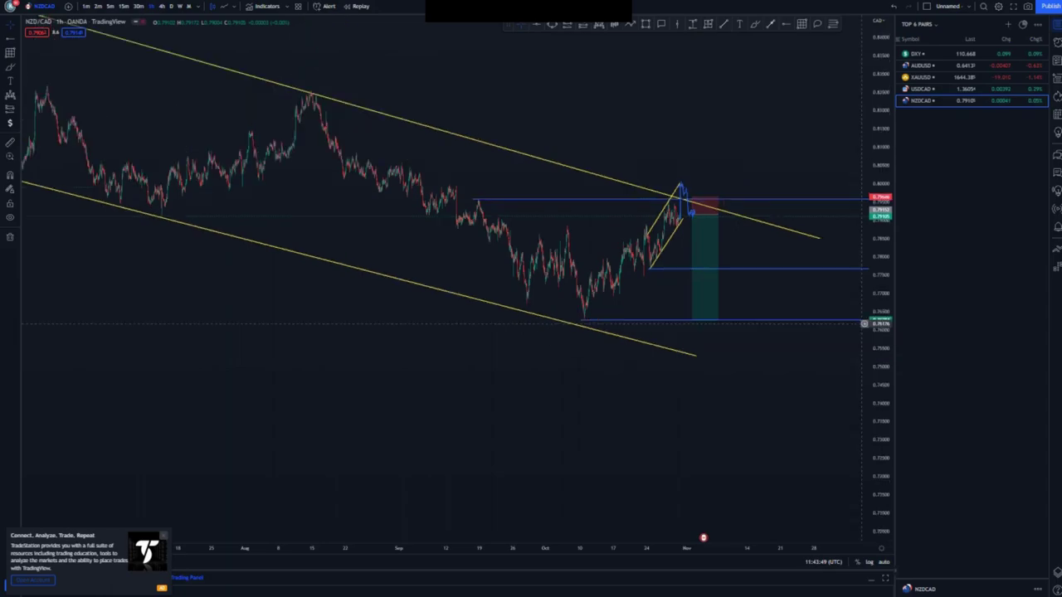
pyautogui.scroll(-1, 603, 406)
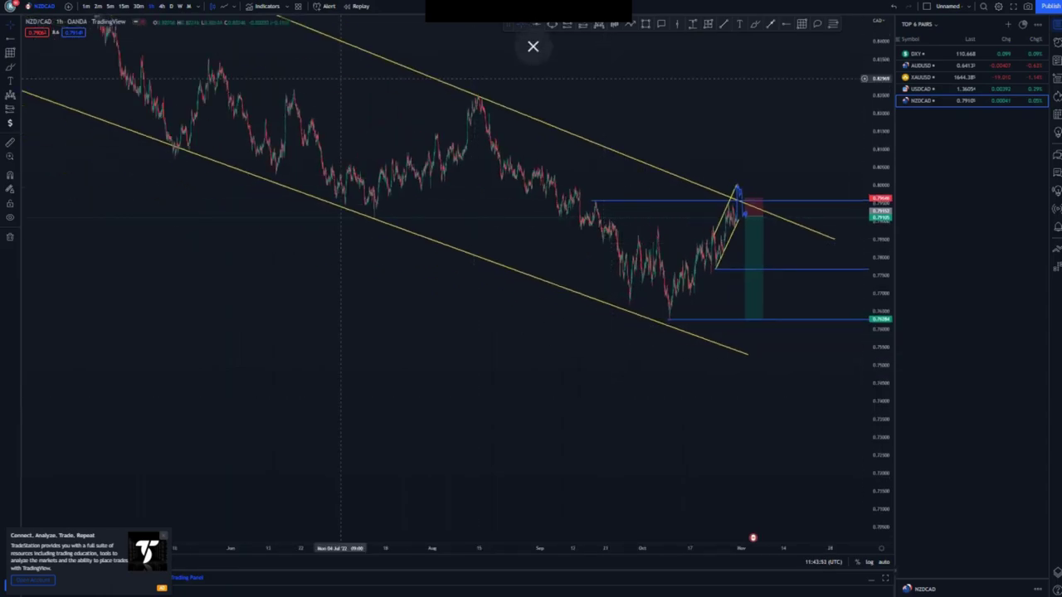
pyautogui.scroll(3, 725, 365)
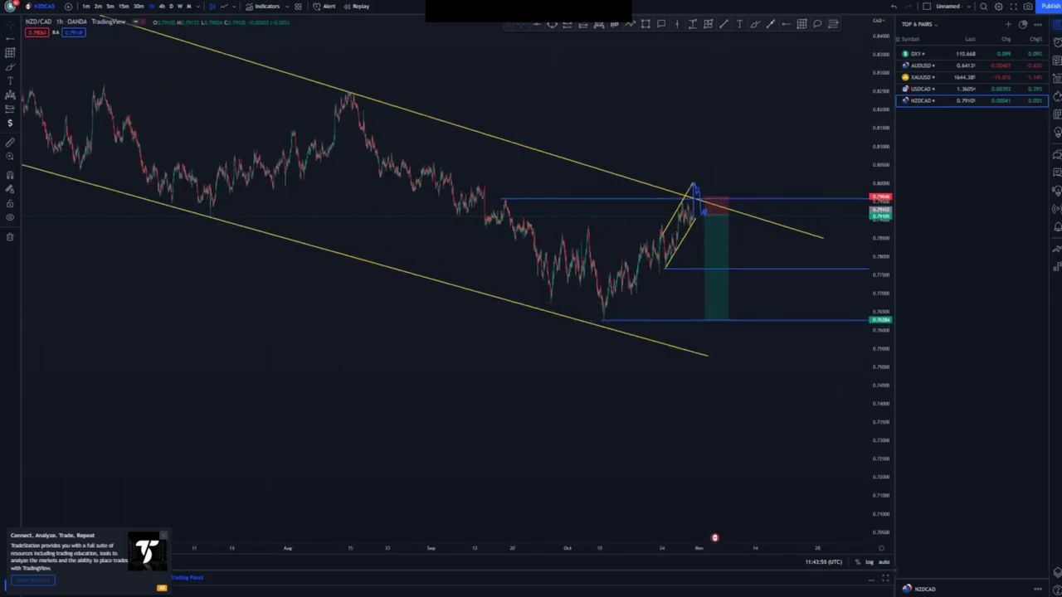